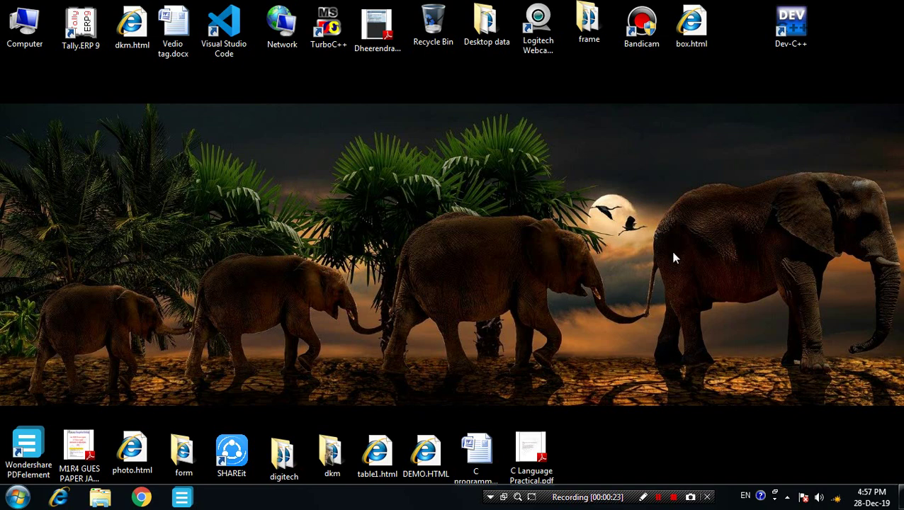
Launch Excel from the Win+R Run prompt.
key("super+r")
type("ex")
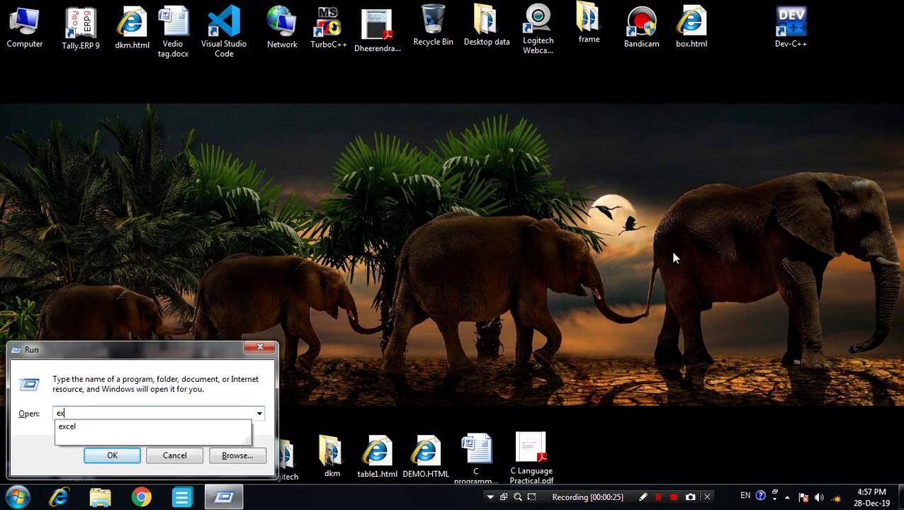
type("l")
key("Return")
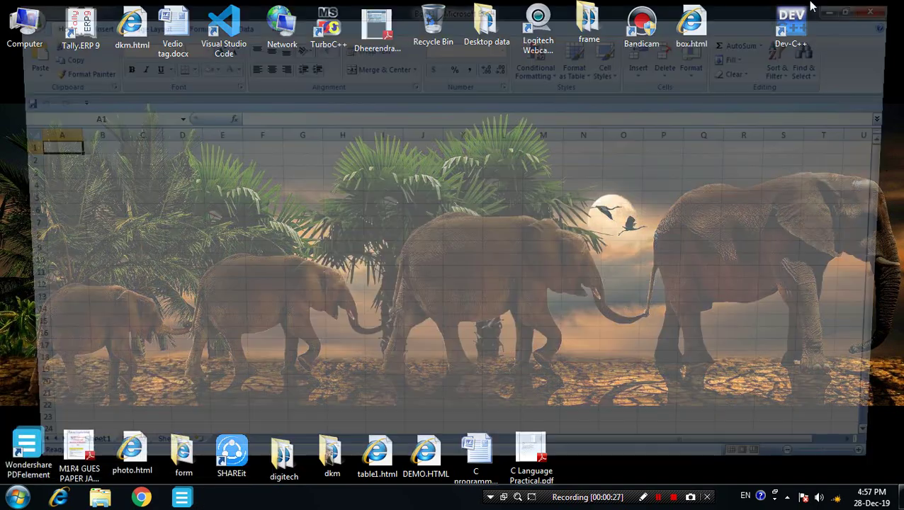
Enter headers Roll No, name, Hindi, Eng, math, Science, S. Science, Drawing, Total across row 1.
key("Right")
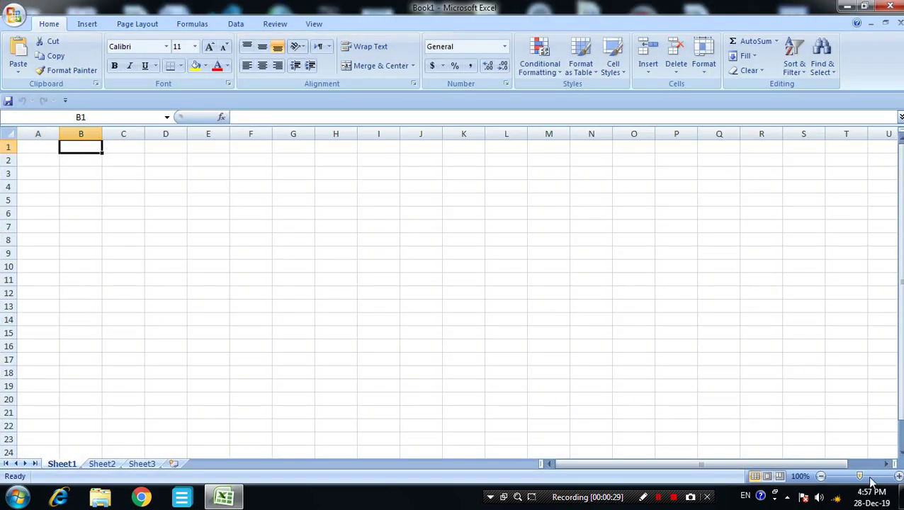
key("Left")
type("Ro")
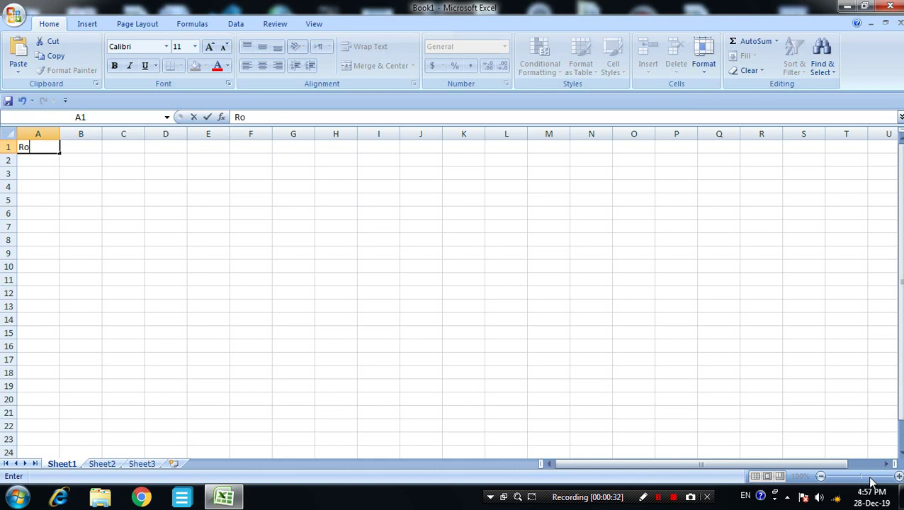
type("ll No")
key("Tab")
type("H")
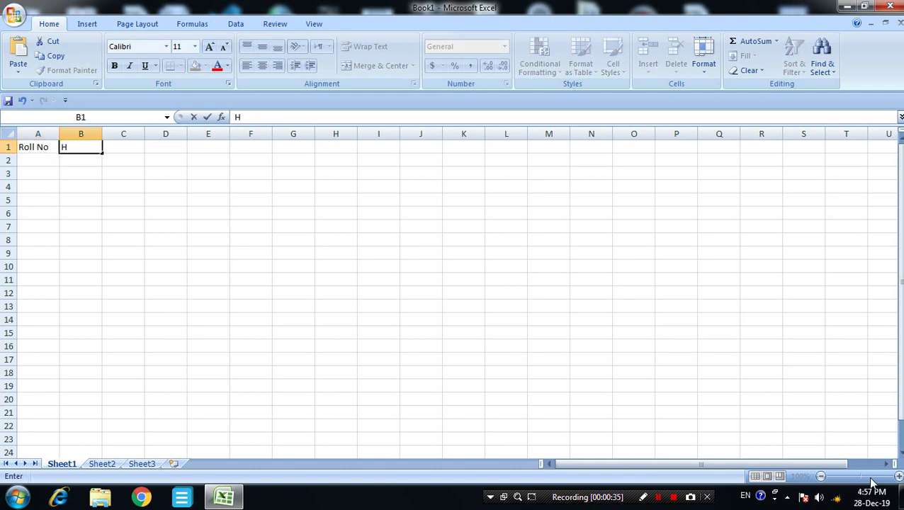
key("BackSpace")
type("na")
type("me")
key("Tab")
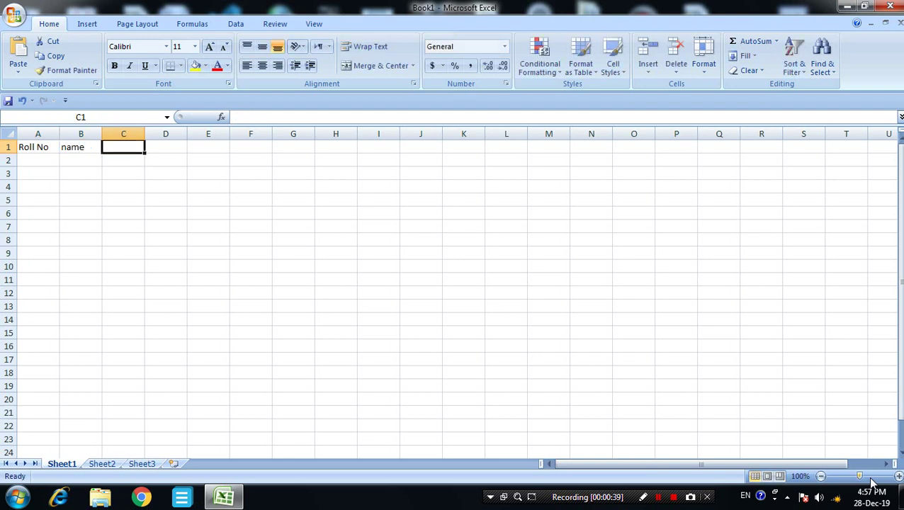
type("Hindi")
key("Tab")
type("En")
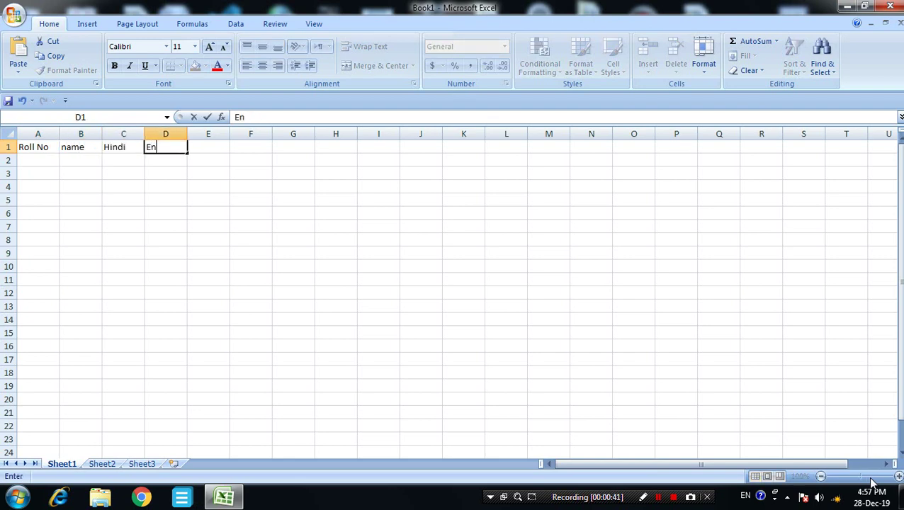
type("g")
key("Tab")
type("math")
key("Tab")
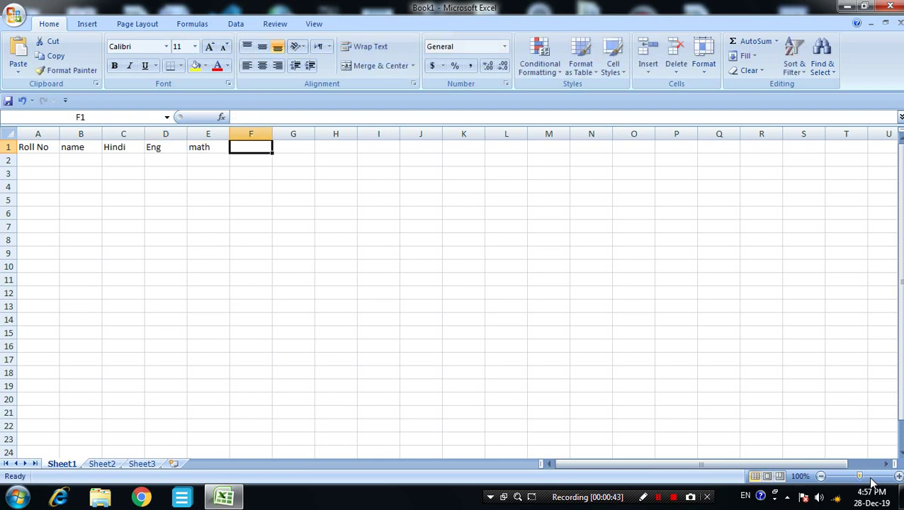
type("Scien")
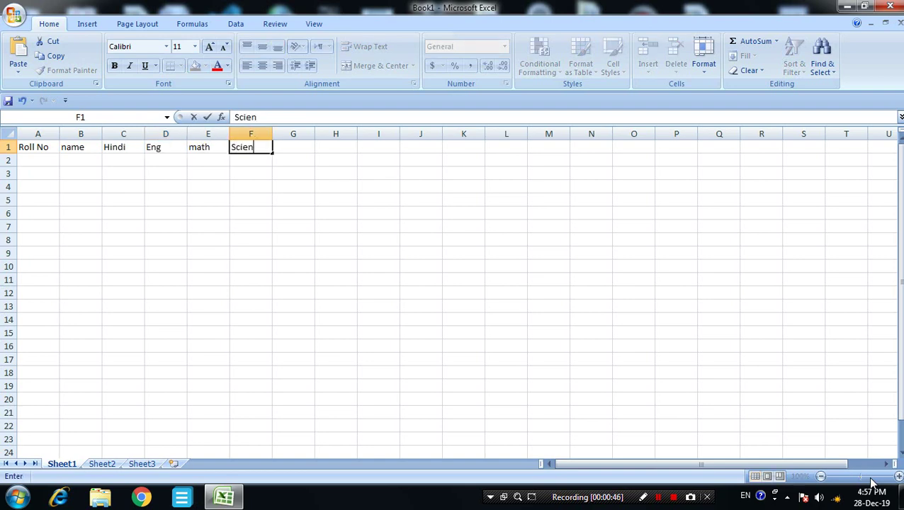
type("ce")
key("Tab")
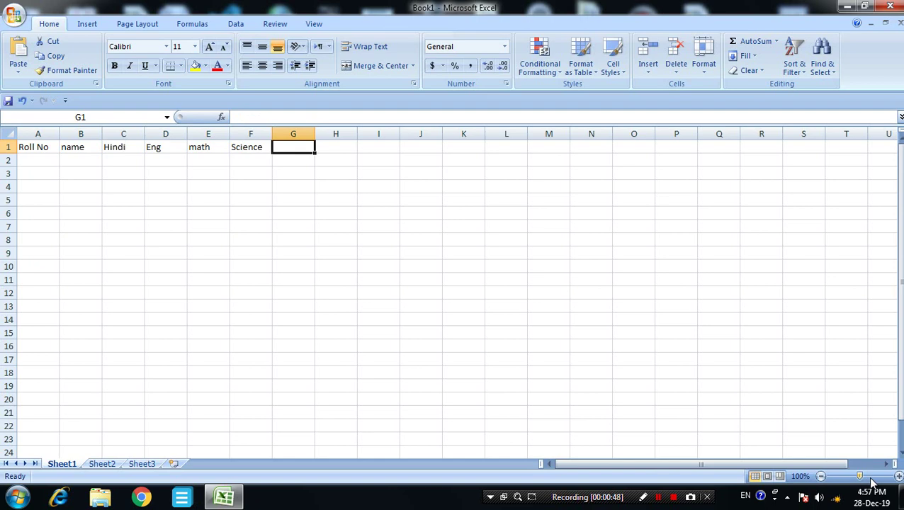
type("S.")
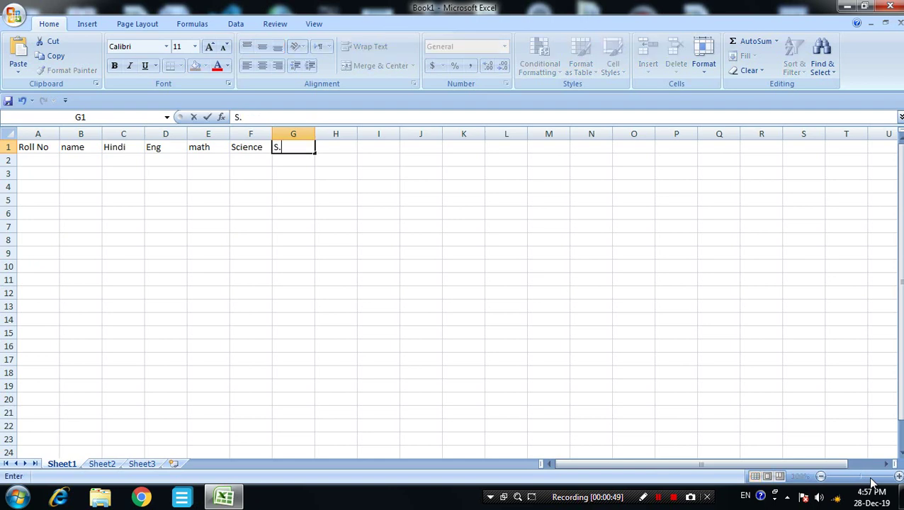
type(" Scien")
type("ce")
key("Tab")
type("D")
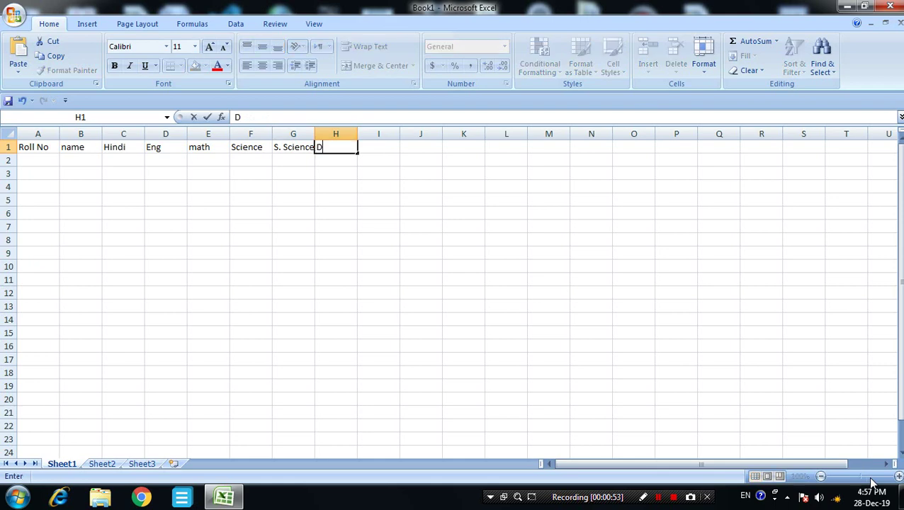
type("rawing")
key("Tab")
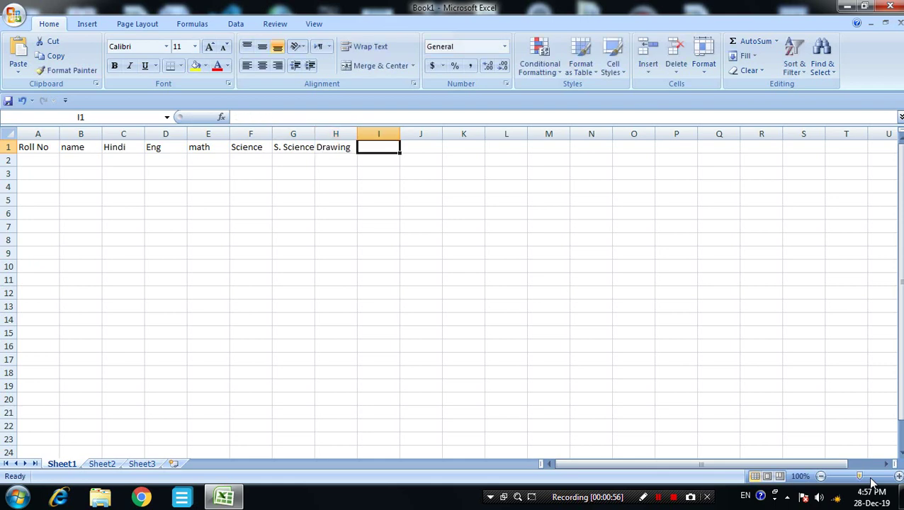
type("Total")
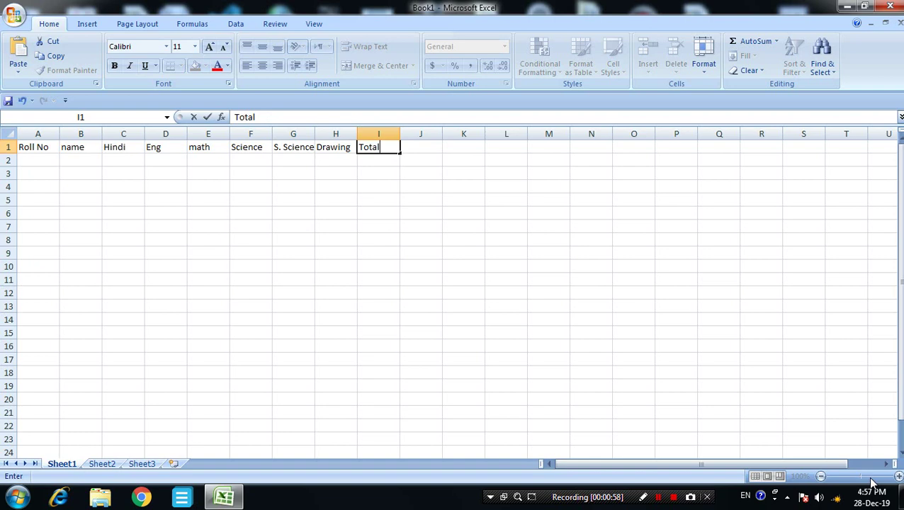
key("Return")
Enter roll numbers 101 through 105 down column A.
type("1")
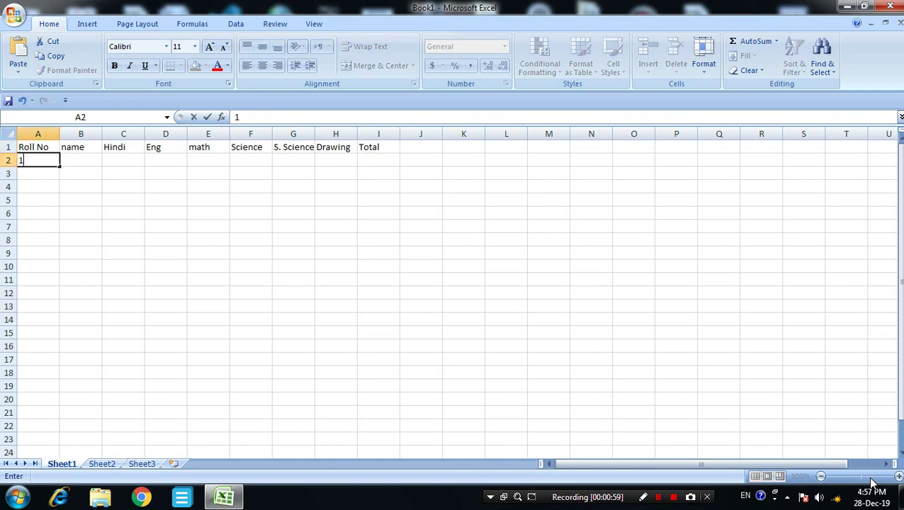
type("01")
key("Return")
type("102")
key("Return")
type("103")
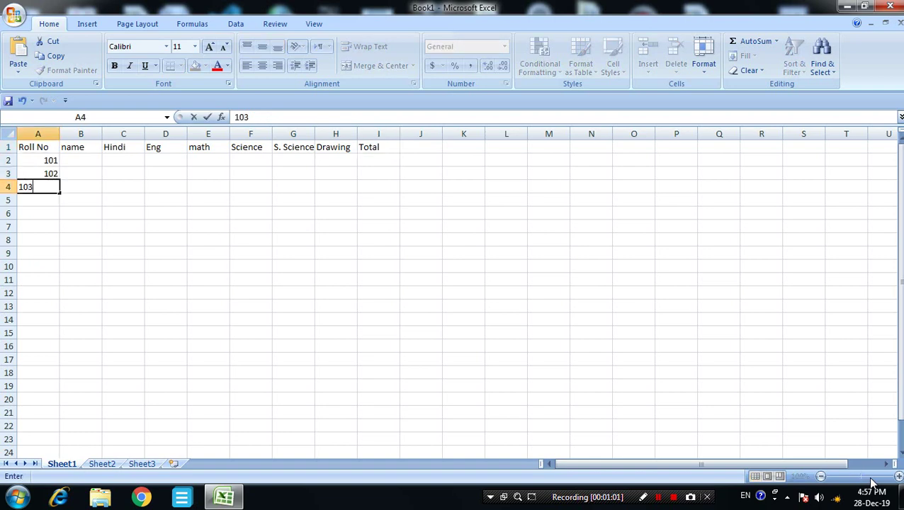
key("Return")
type("104")
key("Return")
type("105")
key("Return")
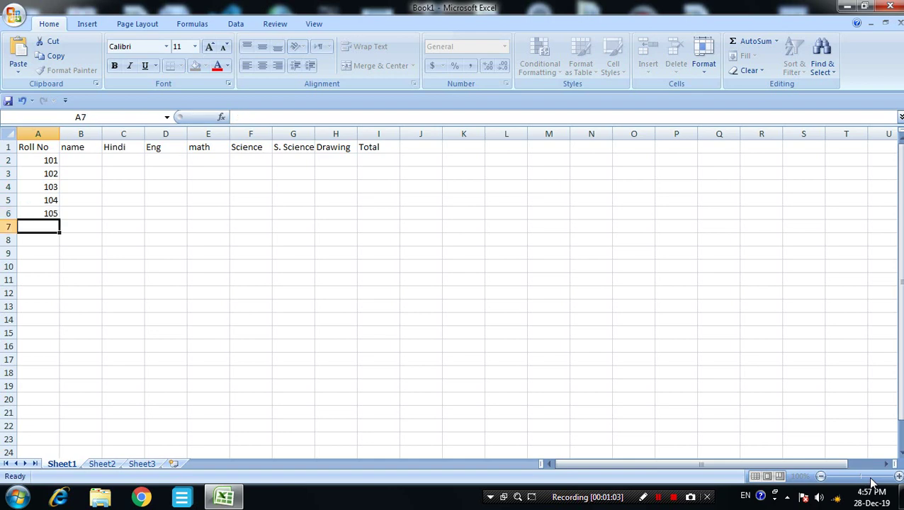
Enter the five student names down column B, rows 2 to 6.
key("Up")
key("Up")
key("Up")
key("Up")
key("Right")
key("Up")
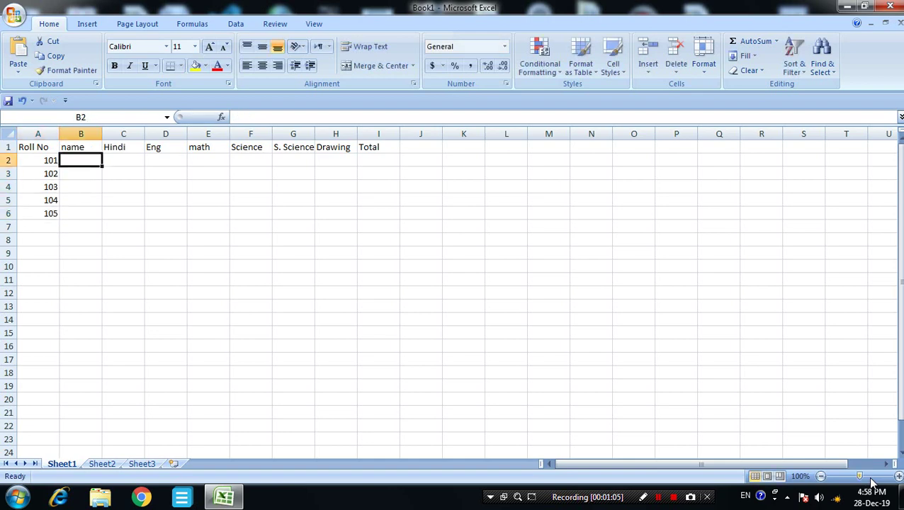
type("Anand")
key("Return")
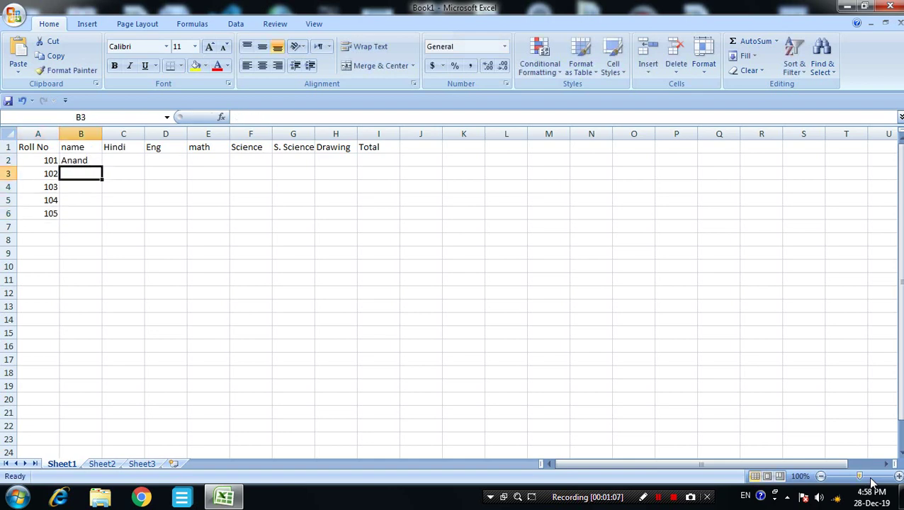
type("Mahesh")
key("Return")
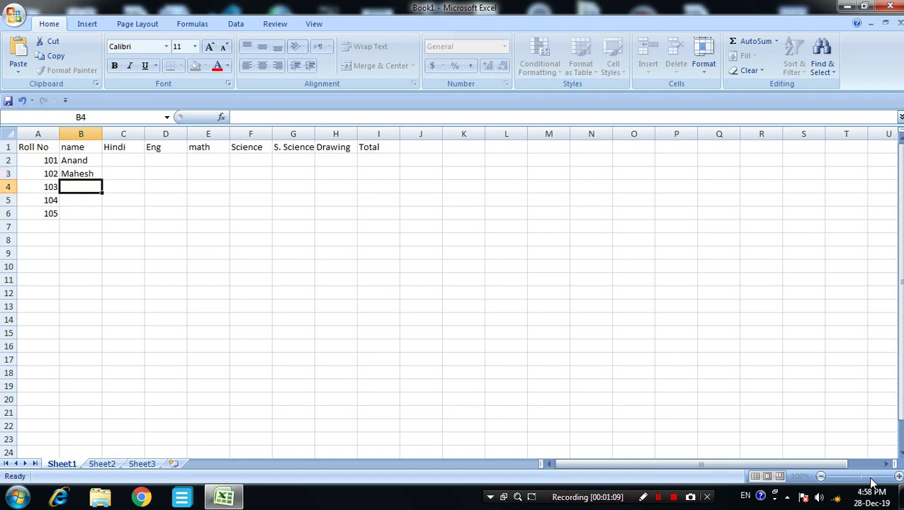
type("pan")
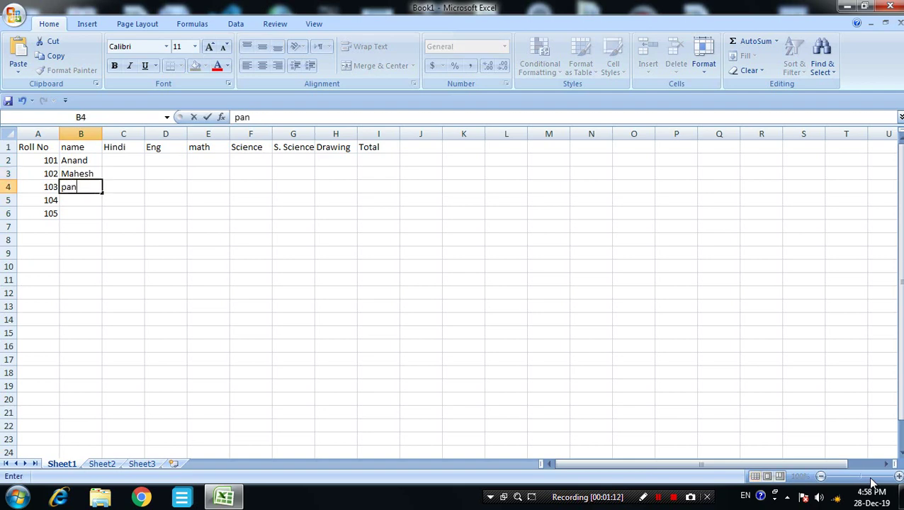
type("kaj")
key("Return")
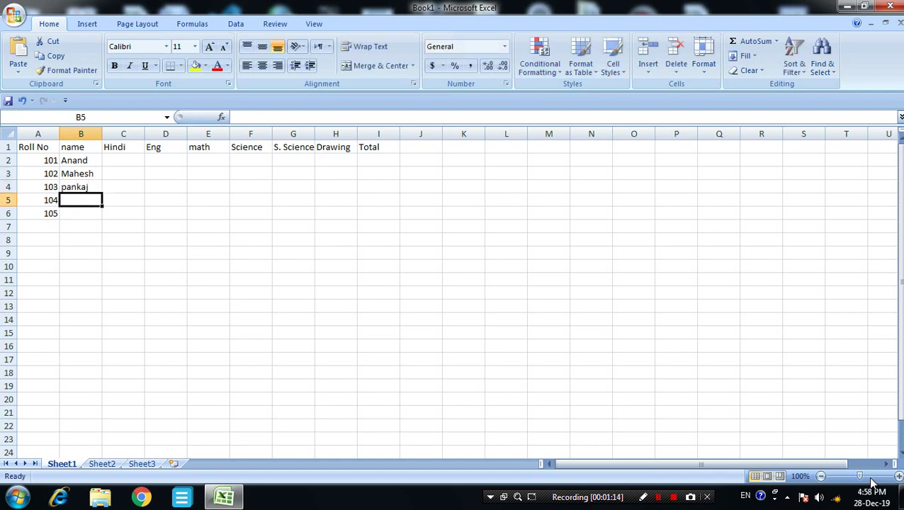
type("Rake")
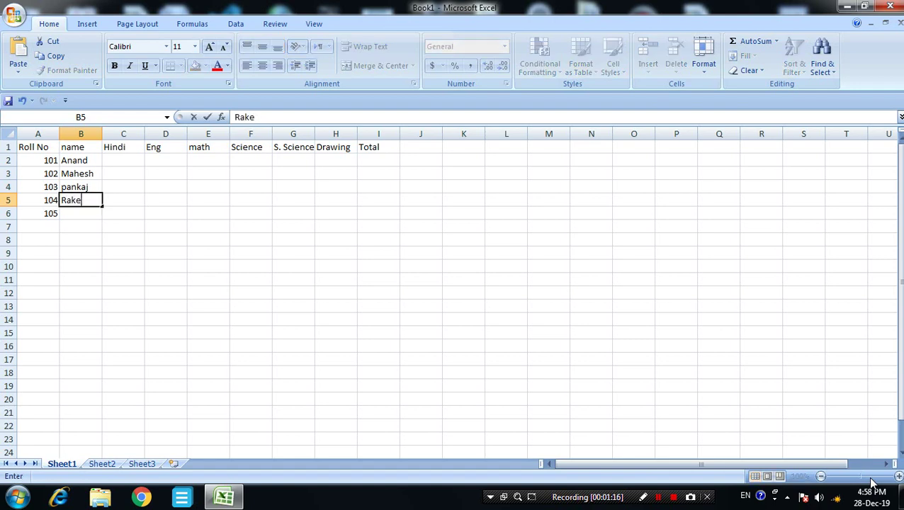
type("sh")
key("Return")
type("Pu")
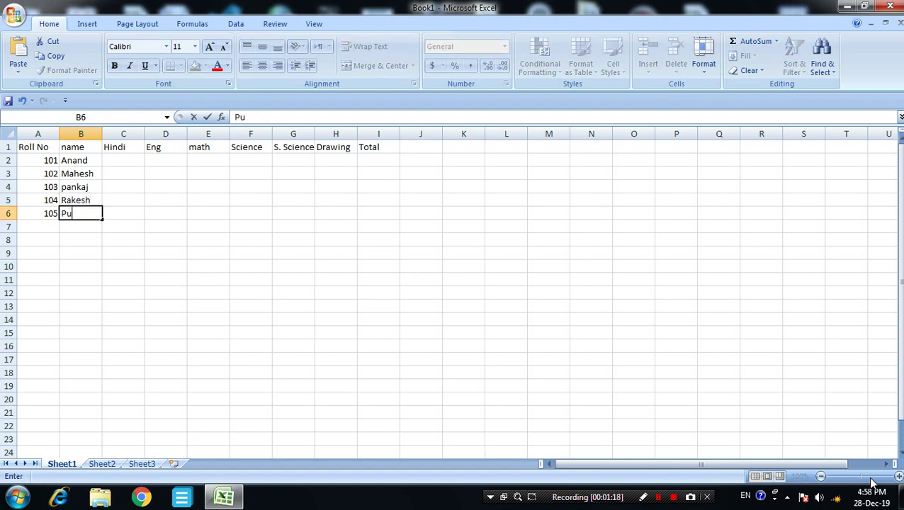
type("neet")
key("Return")
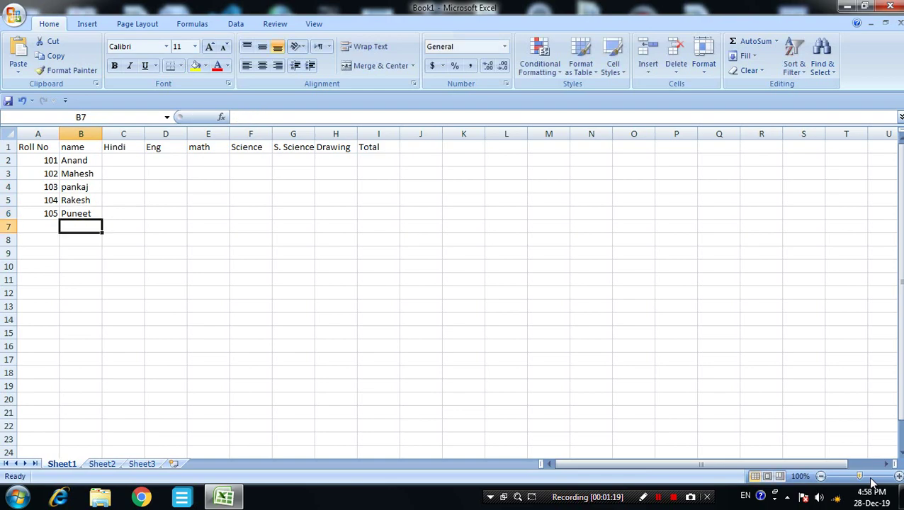
key("Right")
key("Up")
key("Up")
key("Up")
key("Up")
key("Up")
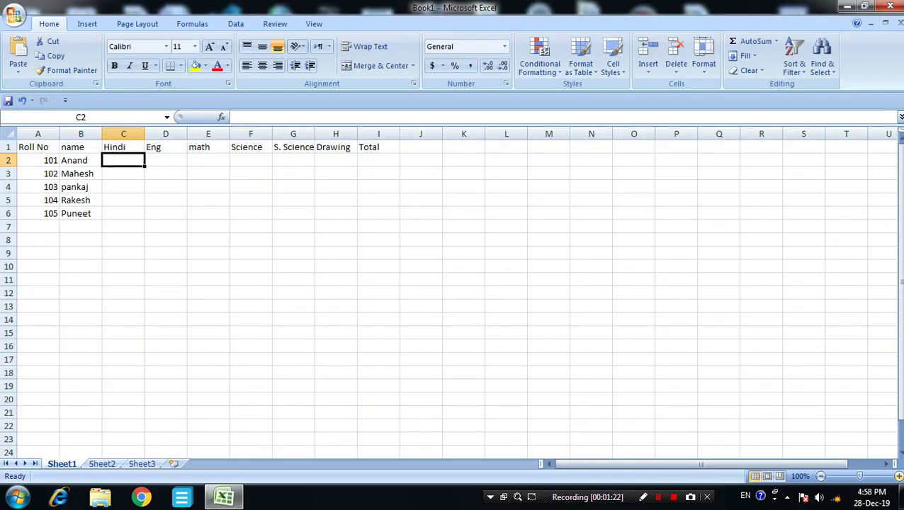
Zoom the sheet to 180% and enter =RANDBETWEEN(10,80) in C2.
left_click(898, 476)
left_click(898, 475)
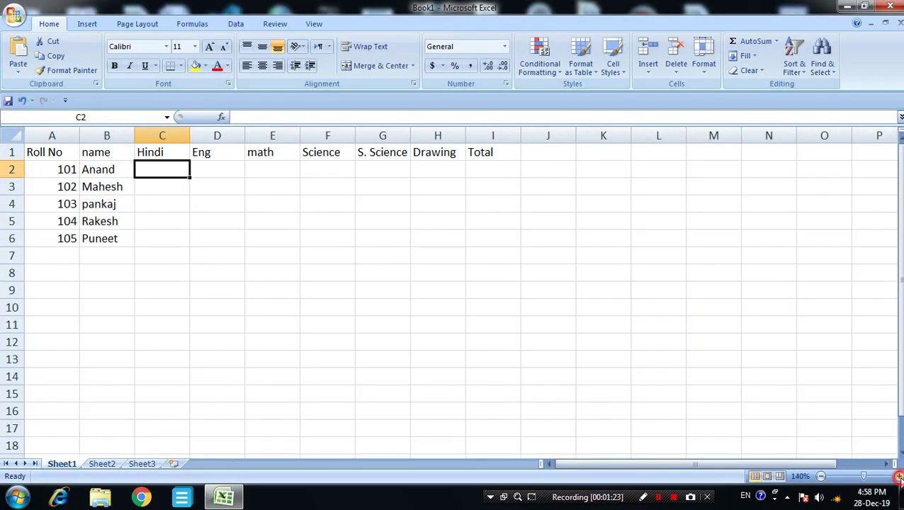
left_click(898, 476)
left_click(898, 476)
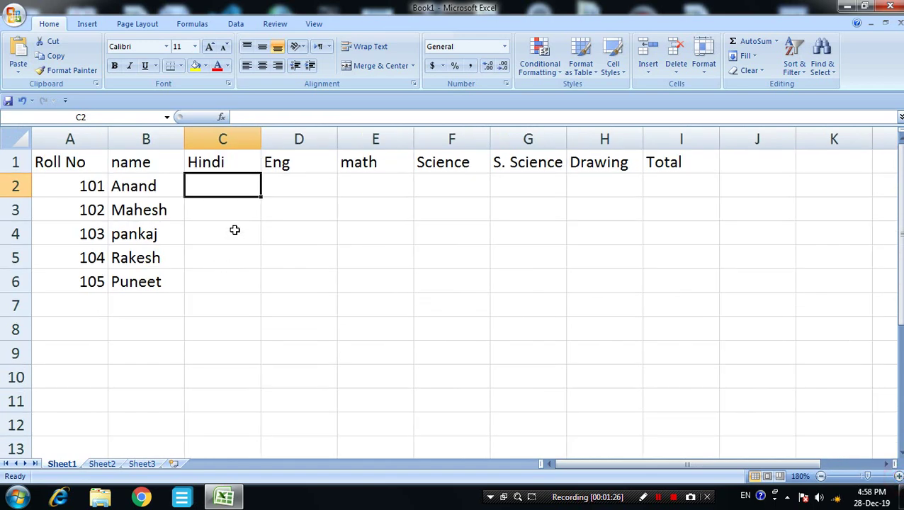
type("=ran")
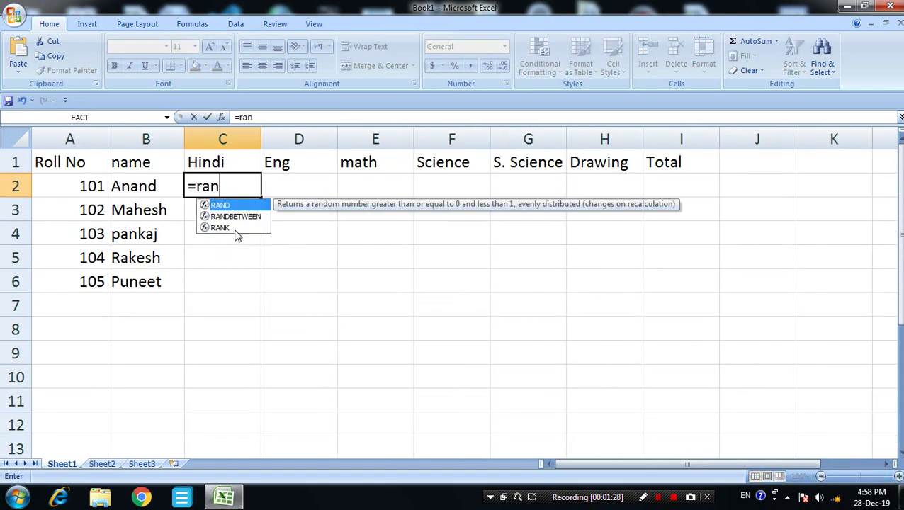
type("db")
key("Tab")
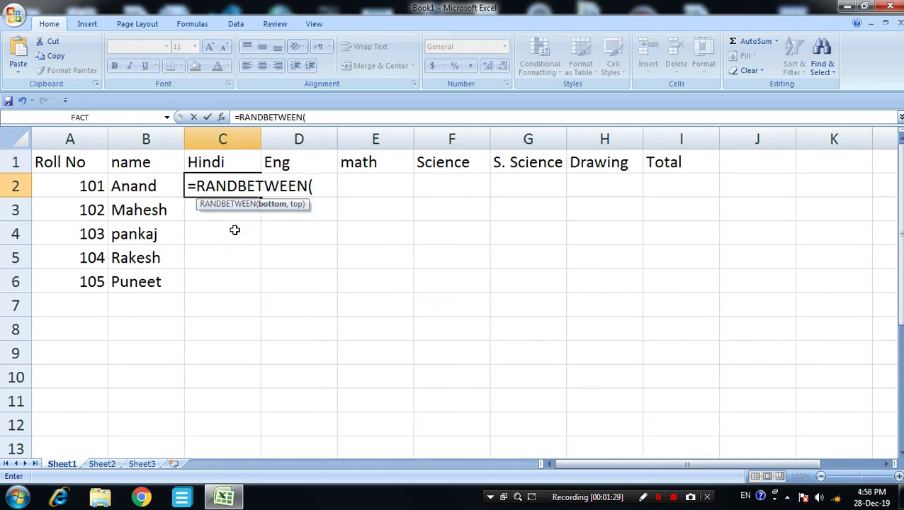
type("10")
type(",")
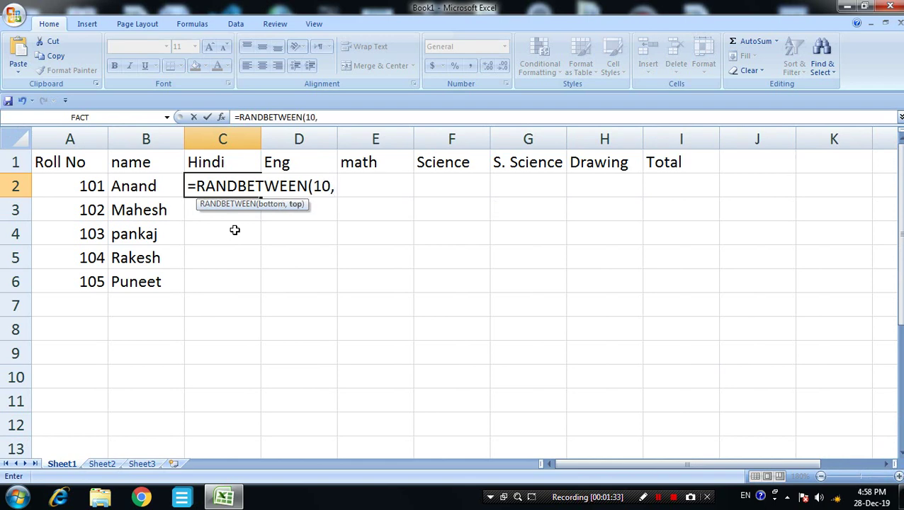
type("80")
key("shift+F10")
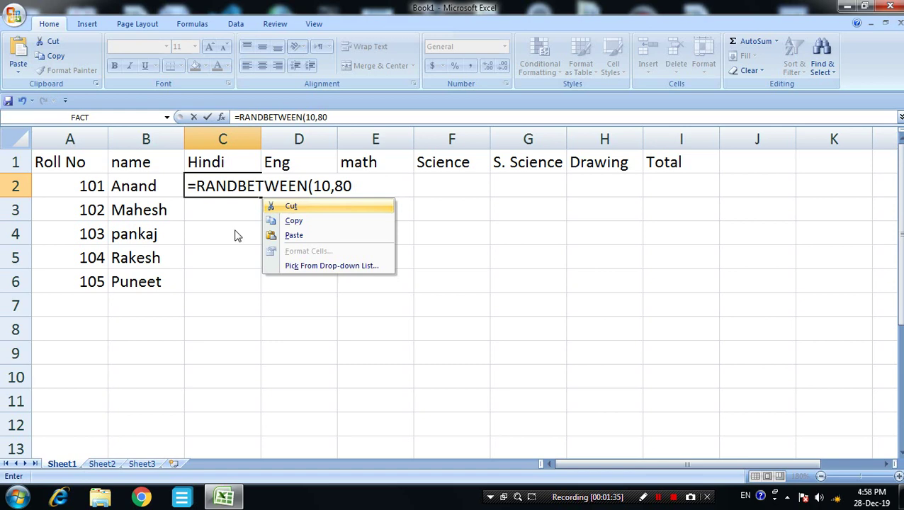
key("Escape")
type(")")
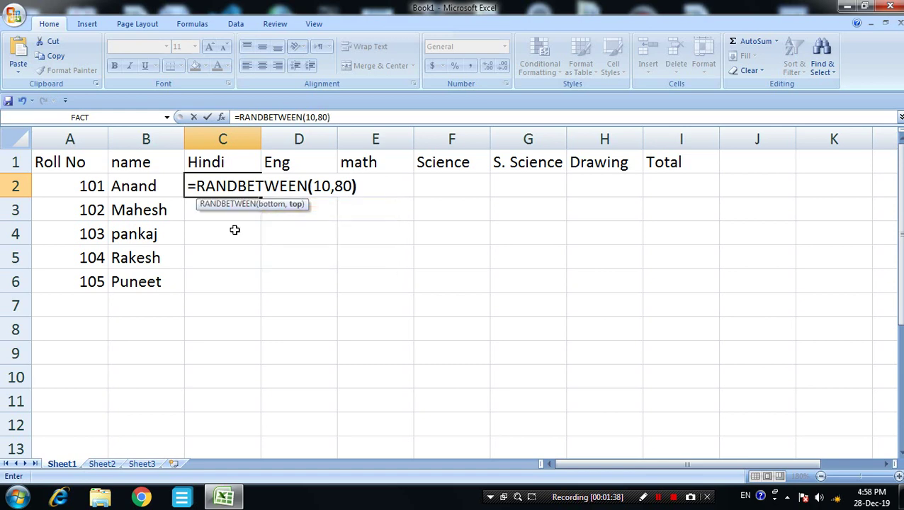
key("Return")
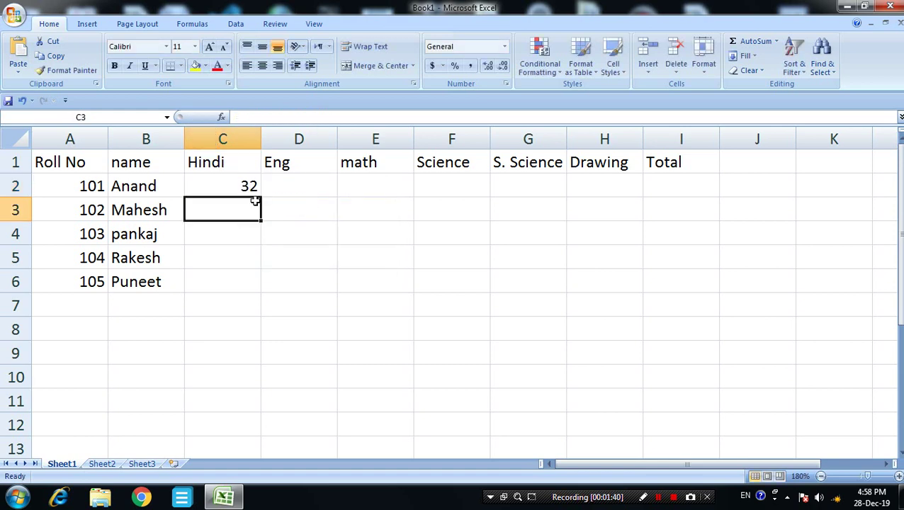
left_click(250, 189)
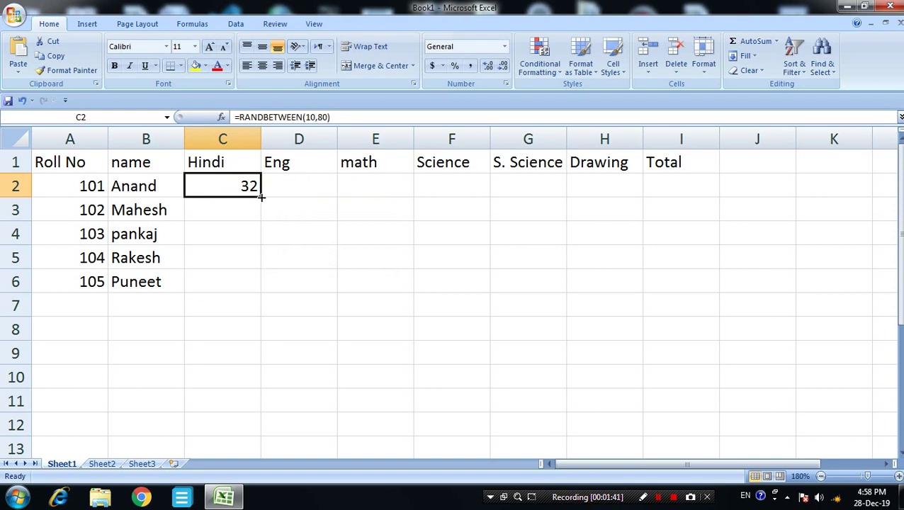
Fill the RANDBETWEEN formula over C2:H6, then paste the marks back as values only.
left_click_drag(261, 198, 641, 201)
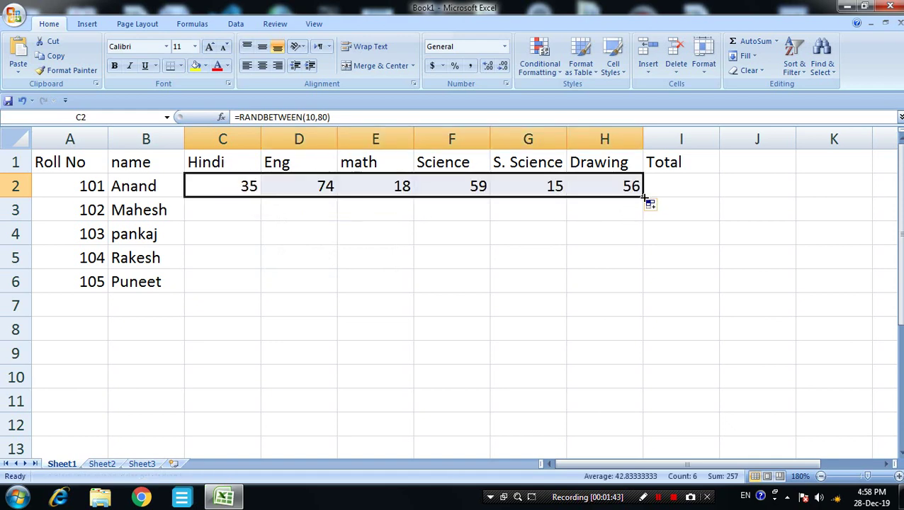
left_click_drag(643, 198, 641, 290)
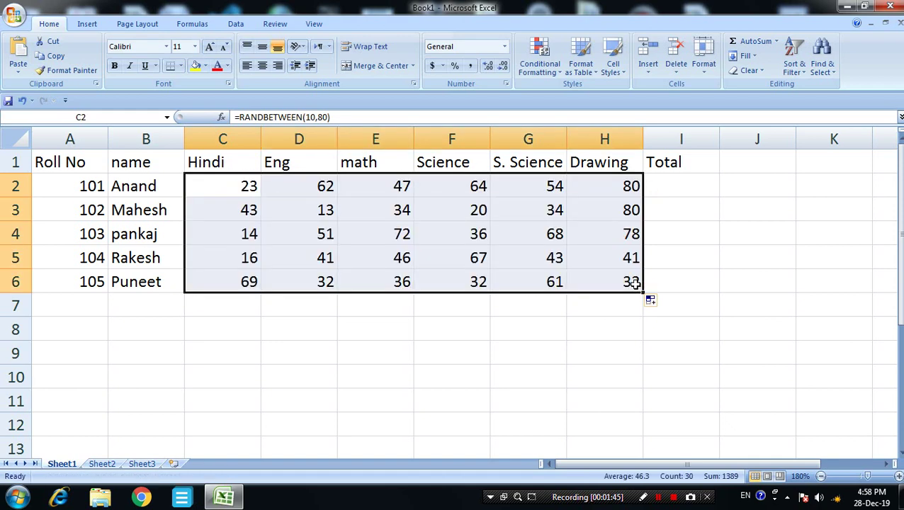
right_click(454, 261)
left_click(517, 282)
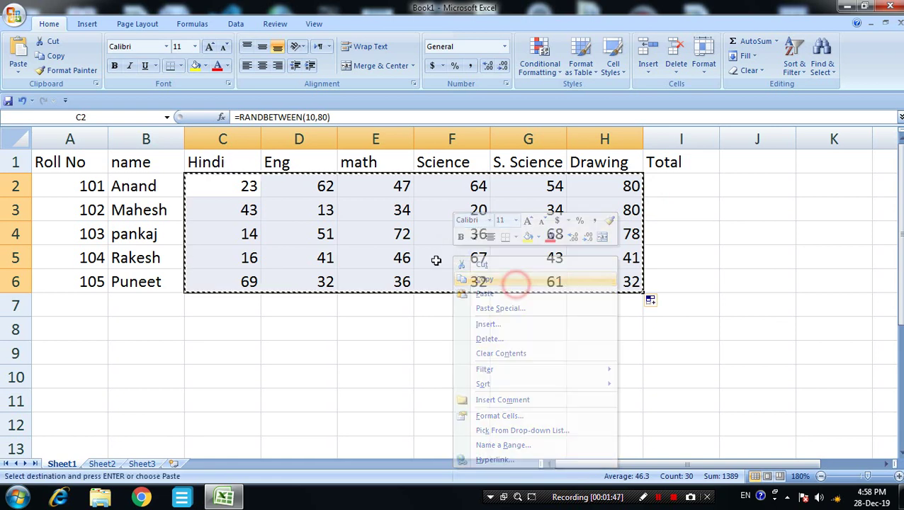
right_click(238, 187)
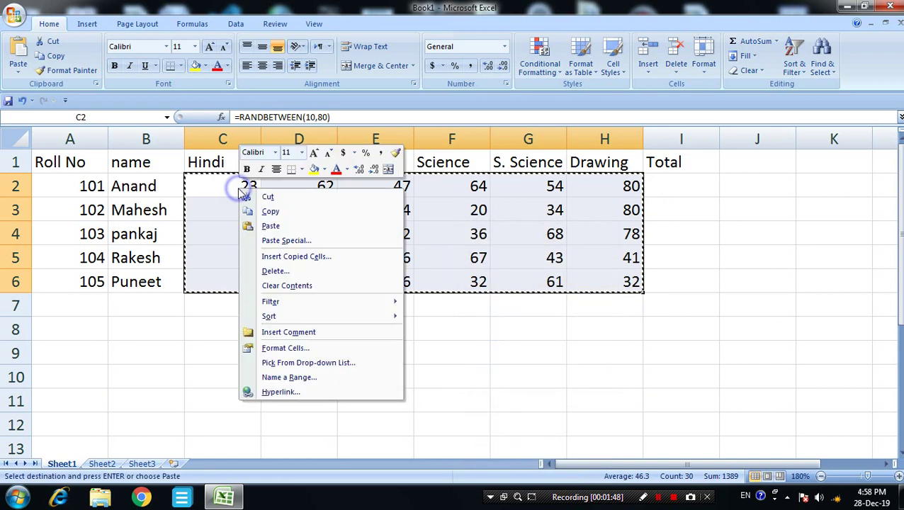
left_click(281, 240)
left_click(191, 186)
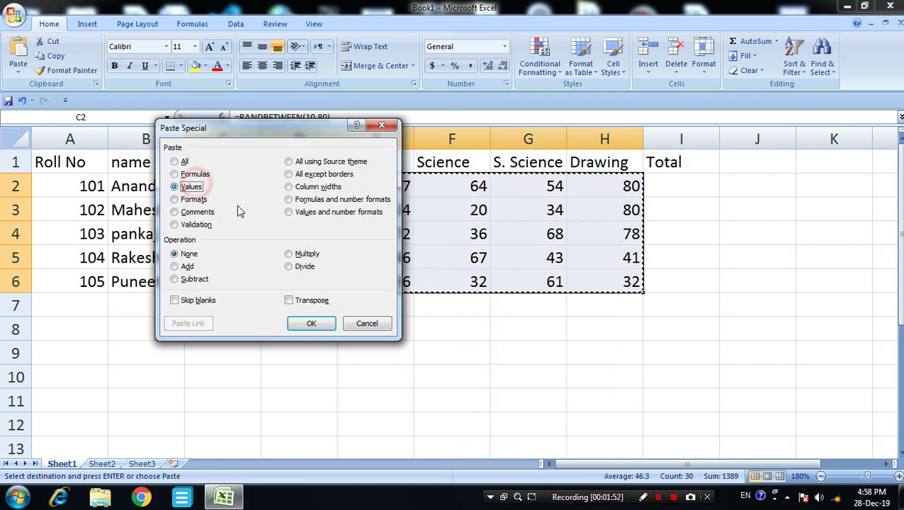
left_click(312, 322)
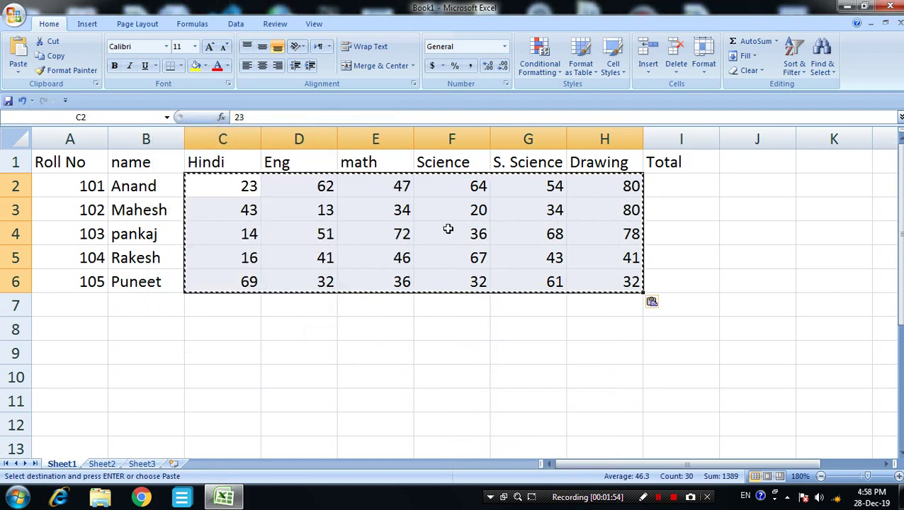
key("Escape")
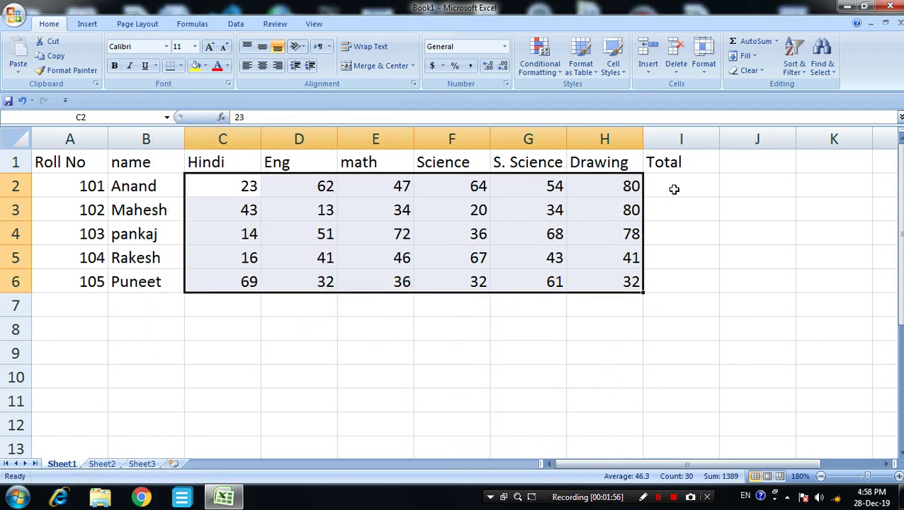
left_click(674, 190)
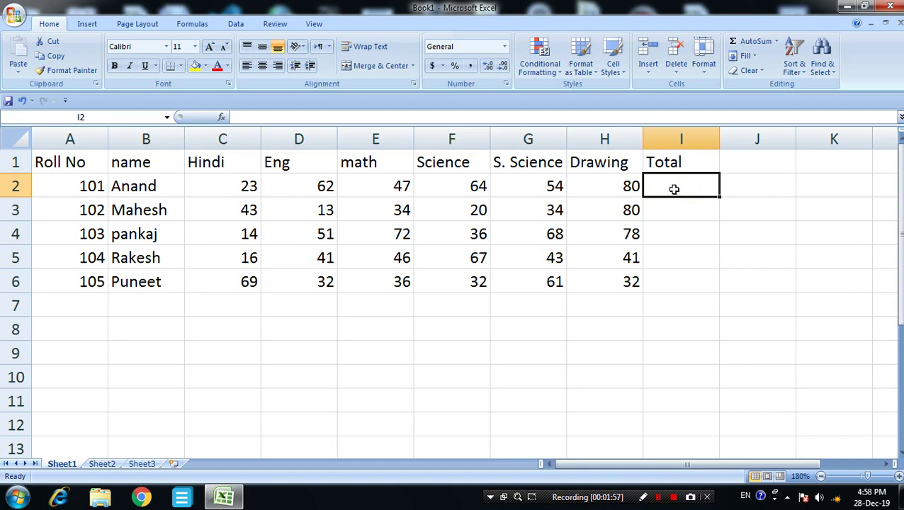
AutoSum the marks in I2 and fill totals down to I6 (330, 224, 319, 254, 262).
key("alt")
key("alt+equal")
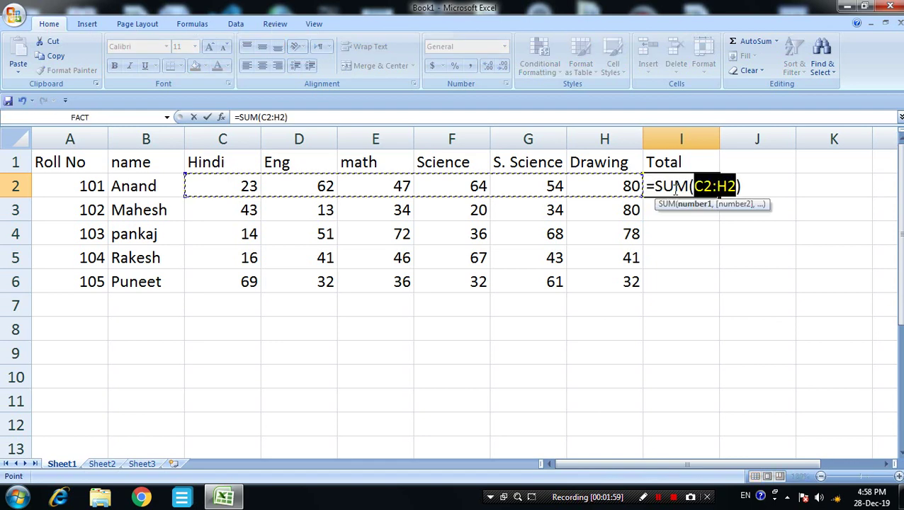
key("Return")
left_click(674, 187)
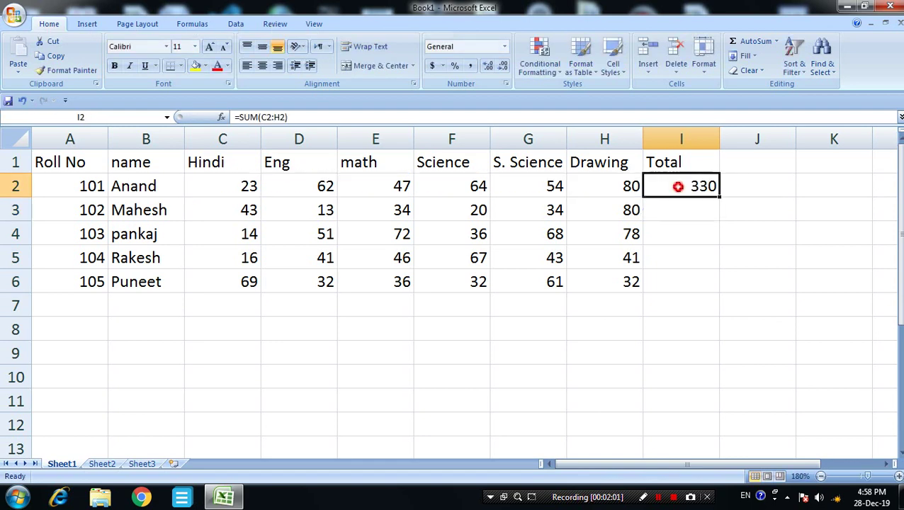
double_click(718, 197)
left_click(605, 319)
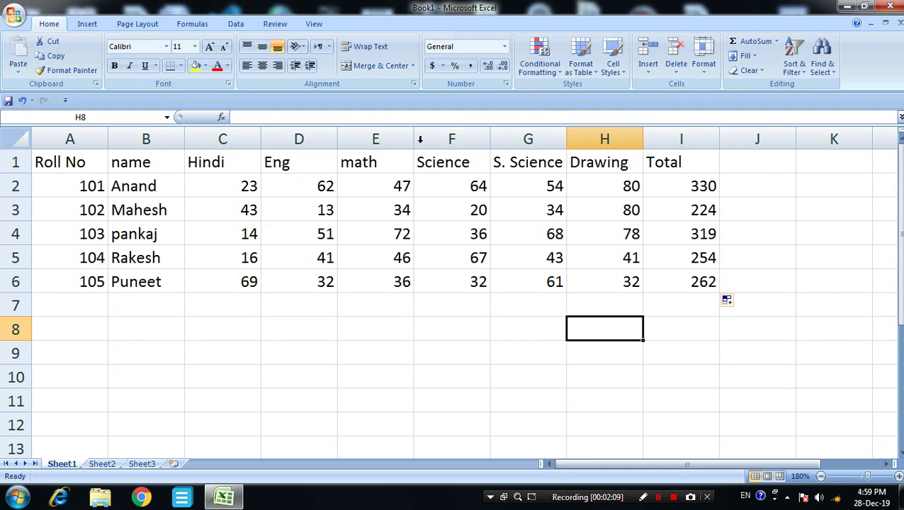
Save the workbook to the Desktop as marksheet.xlsx, then close Excel.
left_click(15, 14)
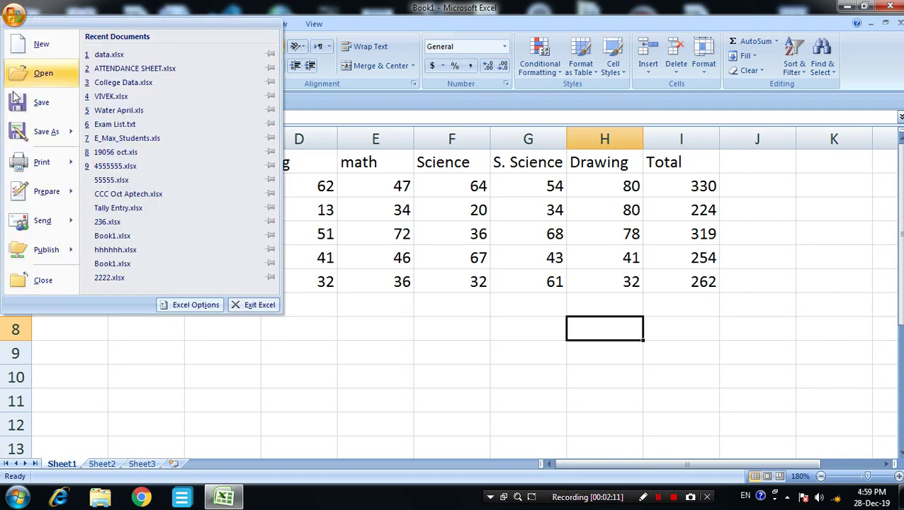
left_click(39, 104)
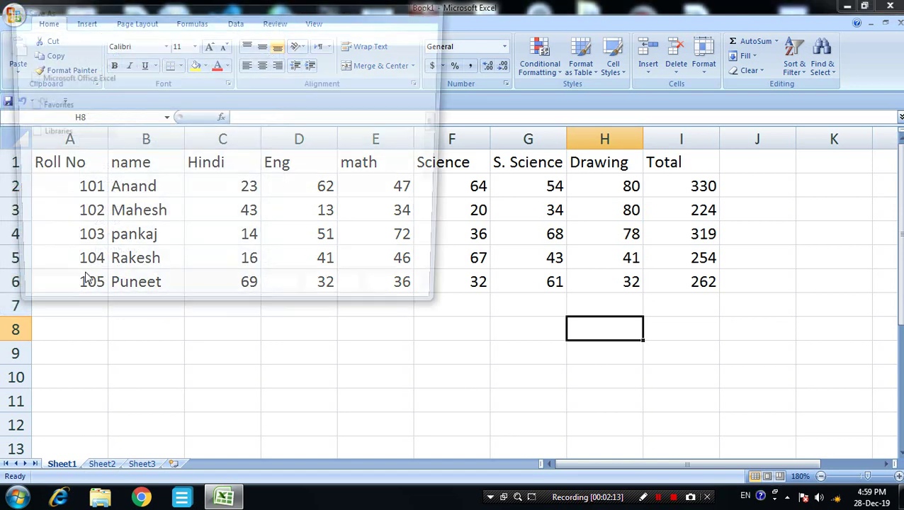
left_click(71, 31)
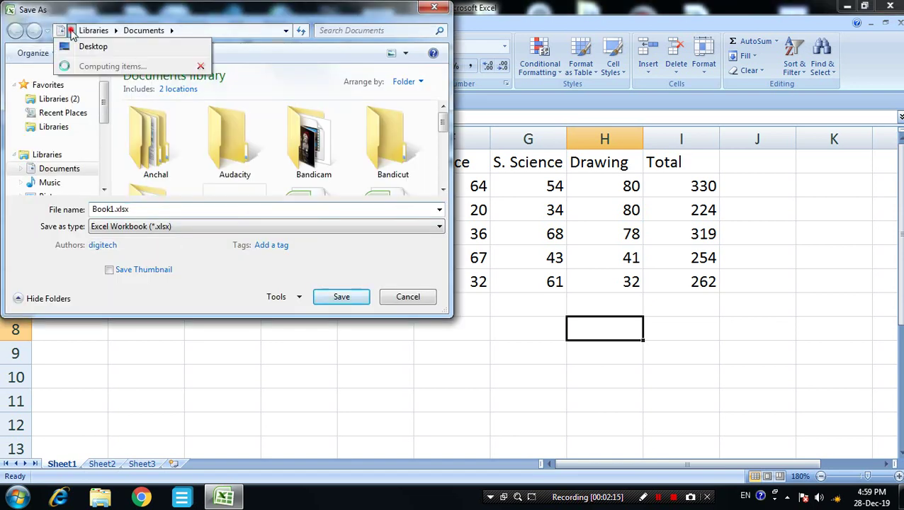
left_click(78, 44)
double_click(129, 209)
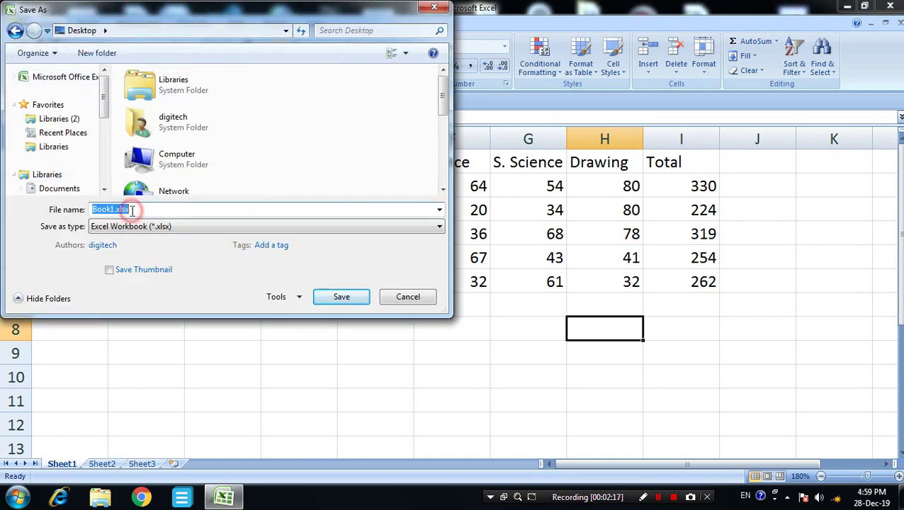
type("ma")
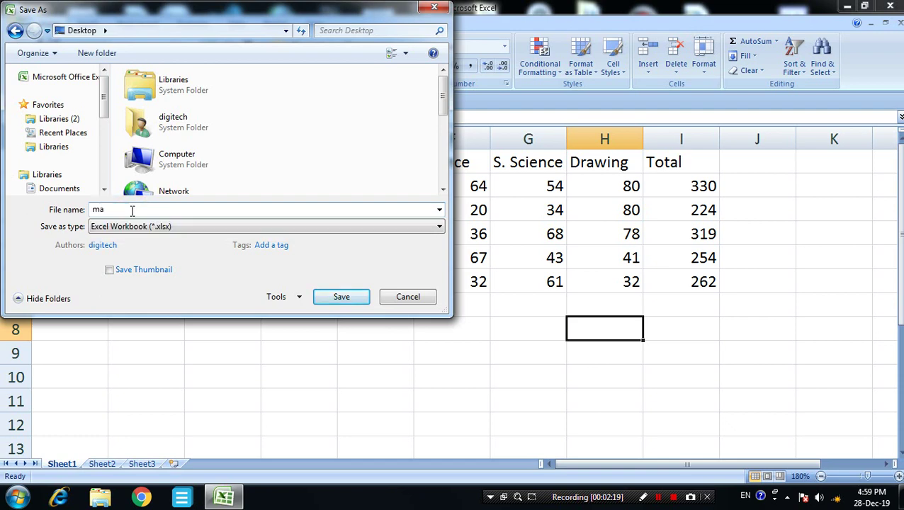
type("rksheet")
key("Return")
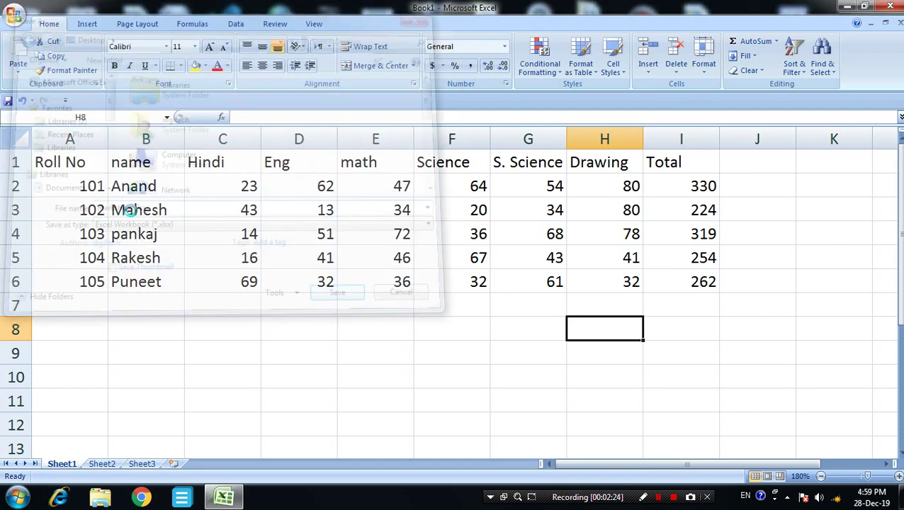
left_click(889, 5)
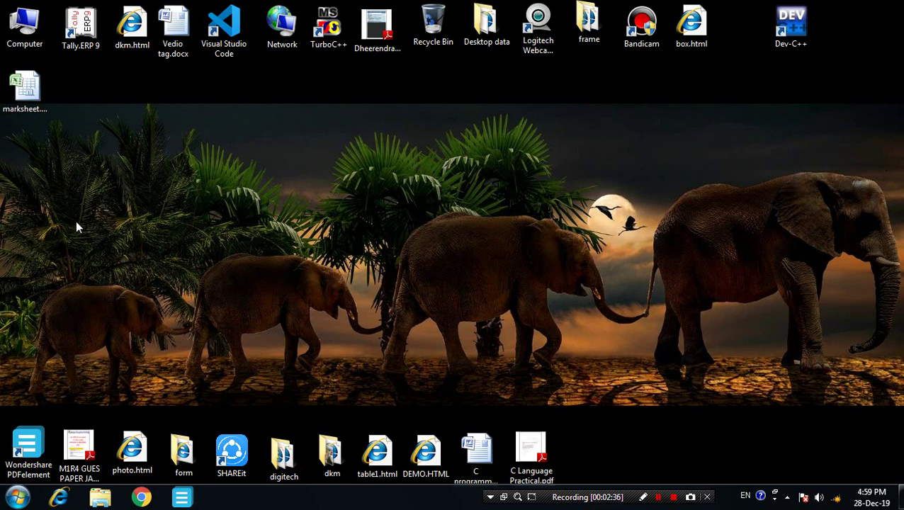
Launch Word from the Run prompt using winword after msword fails.
key("super+r")
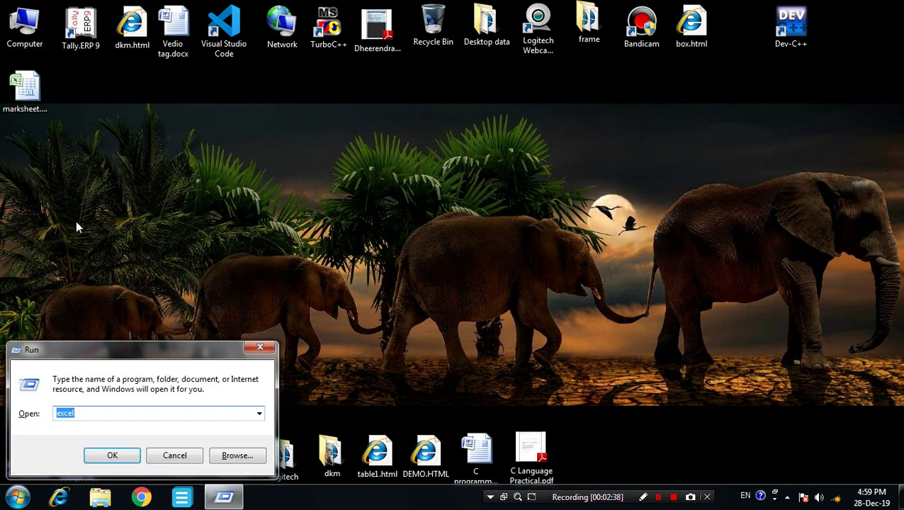
type("msword")
key("Return")
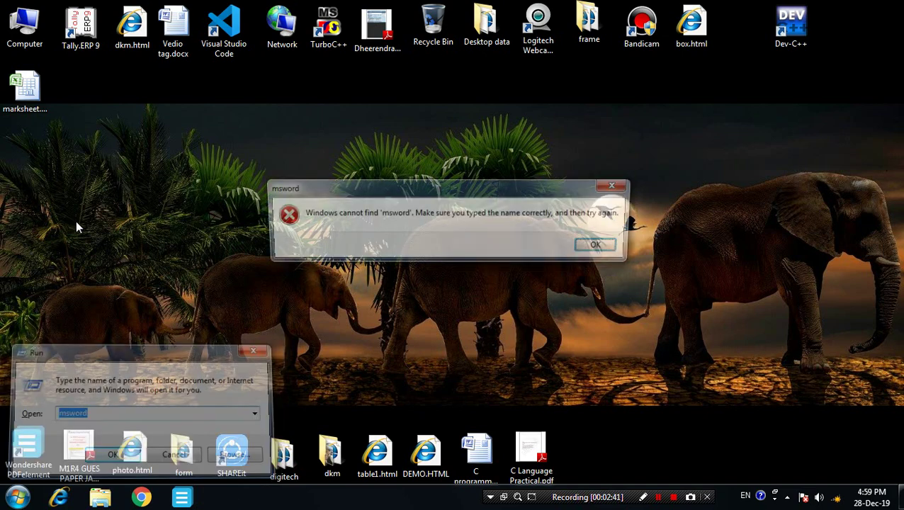
left_click(610, 184)
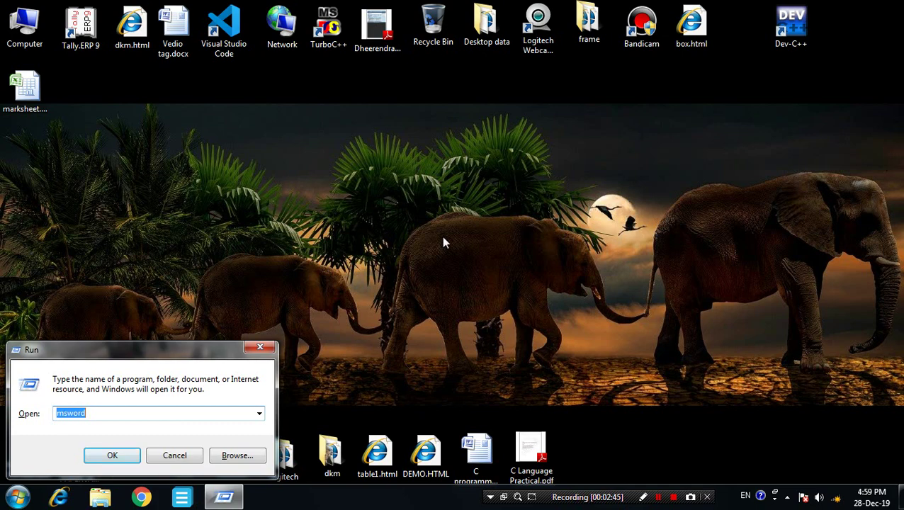
type("winw")
type("rd")
key("Return")
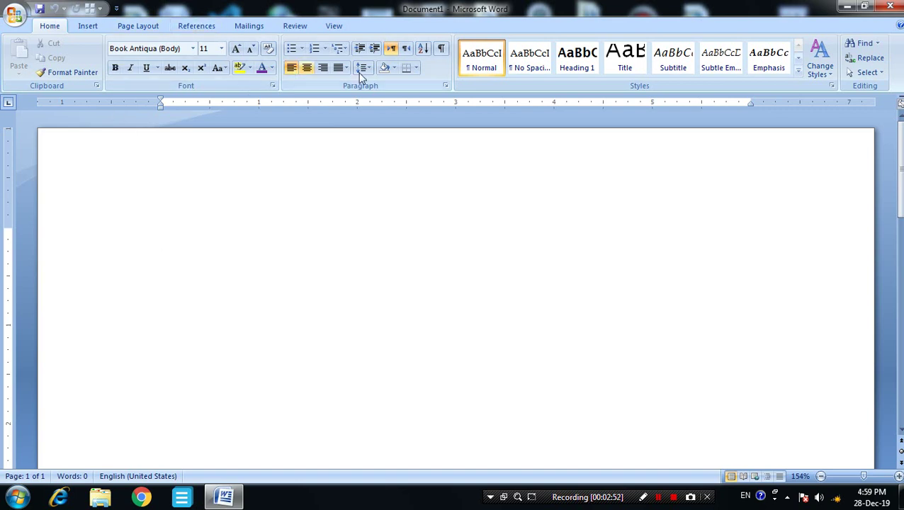
In Borders and Shading, go to Page Border and browse the Art list for flowers.
left_click(415, 67)
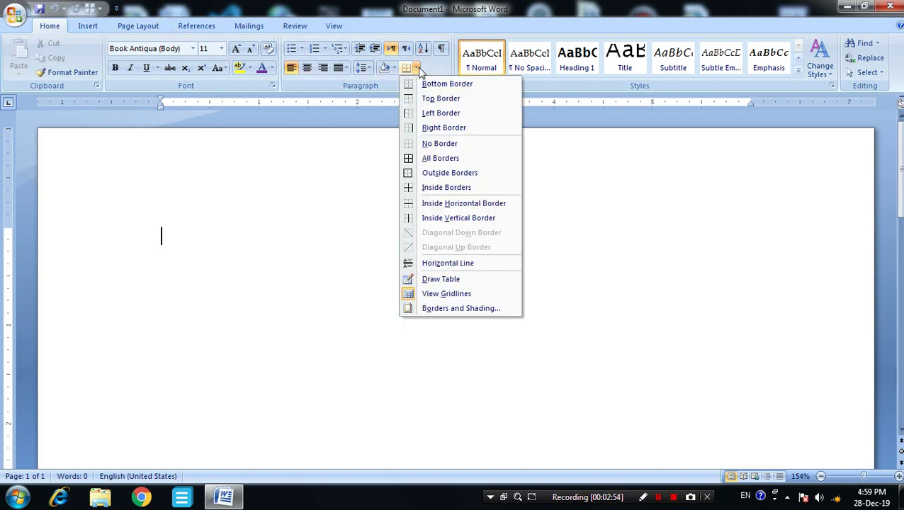
left_click(494, 308)
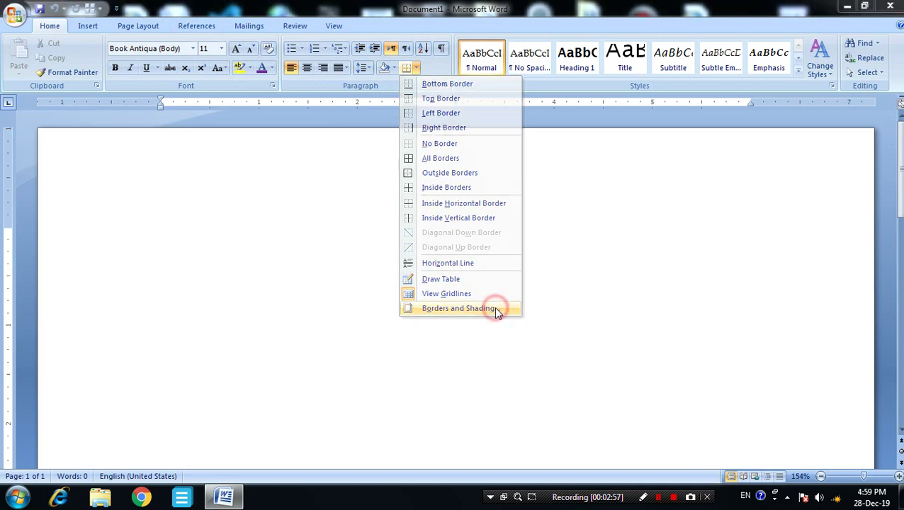
left_click(580, 145)
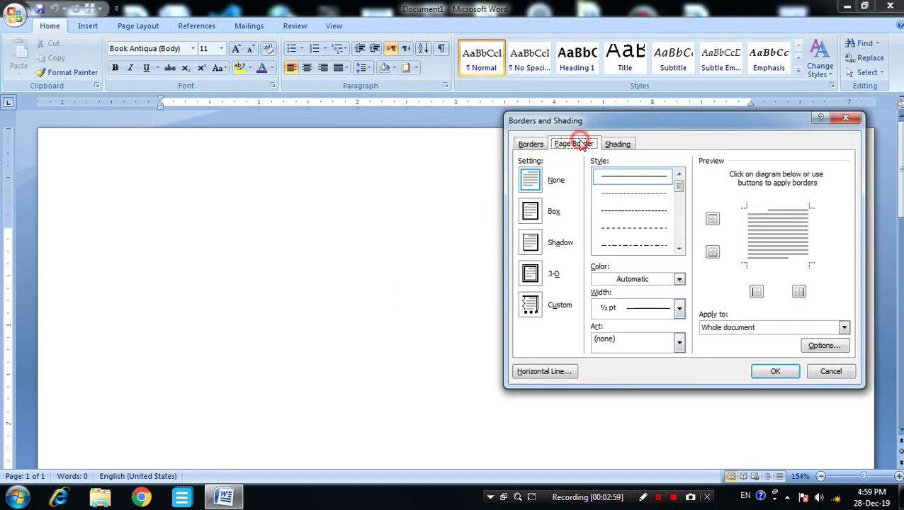
left_click(679, 341)
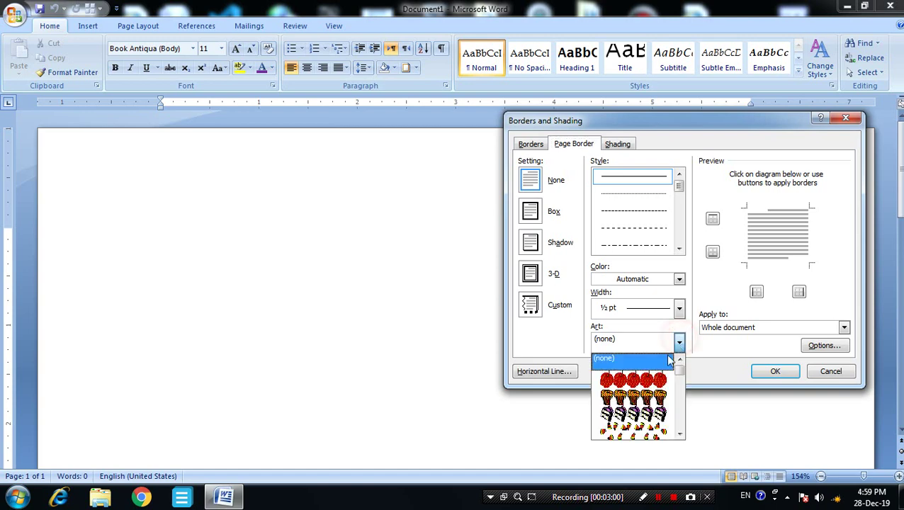
left_click(678, 435)
left_click(679, 435)
left_click(679, 435)
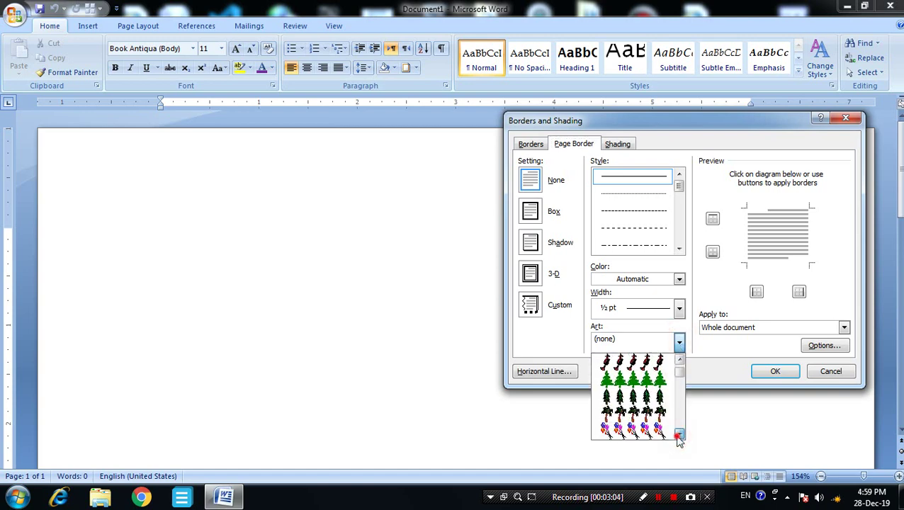
left_click(679, 435)
left_click(678, 435)
left_click(679, 435)
left_click(679, 434)
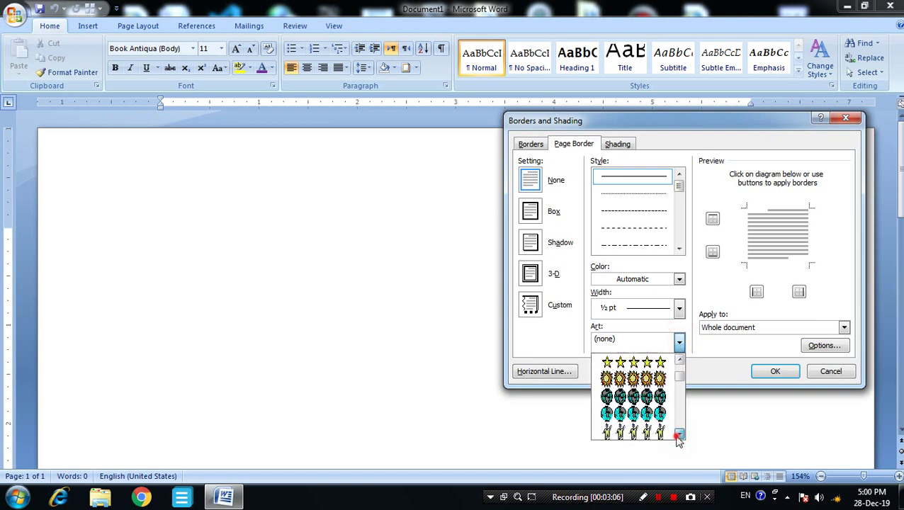
left_click(678, 435)
left_click(679, 435)
left_click(678, 435)
left_click(679, 435)
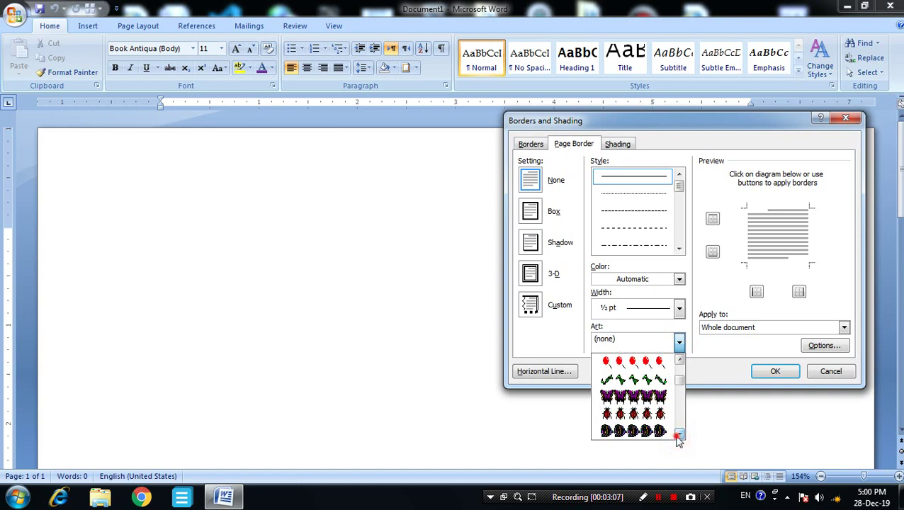
left_click(678, 435)
left_click(678, 434)
left_click(679, 435)
left_click(679, 435)
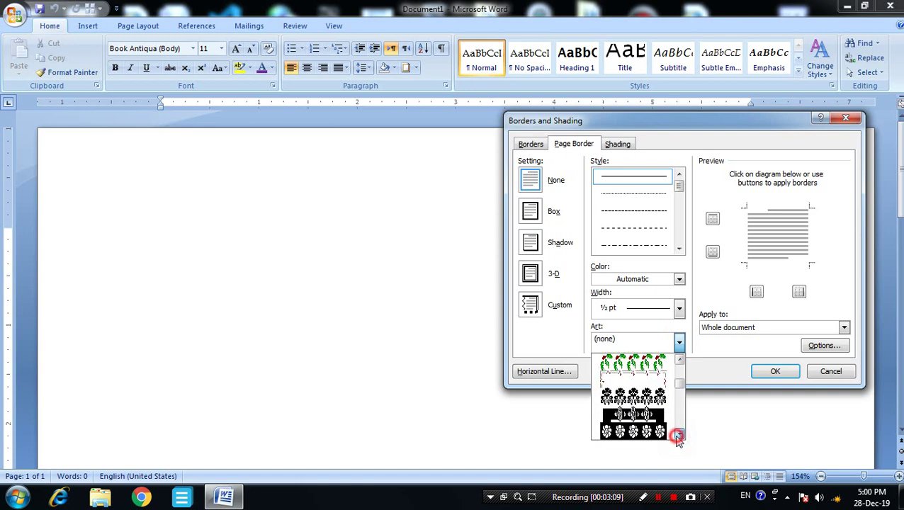
left_click(678, 435)
left_click(678, 435)
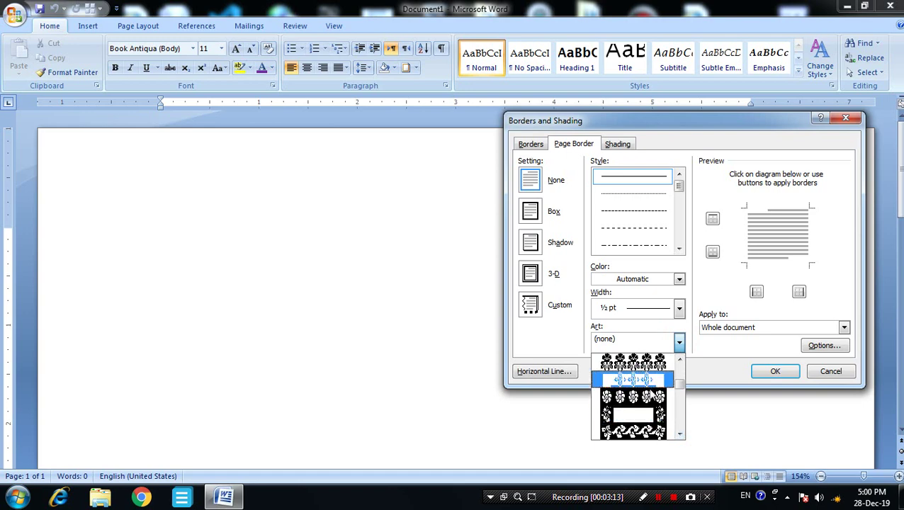
Apply the white flower art page border in purple and check it around the page.
left_click(652, 396)
left_click(668, 278)
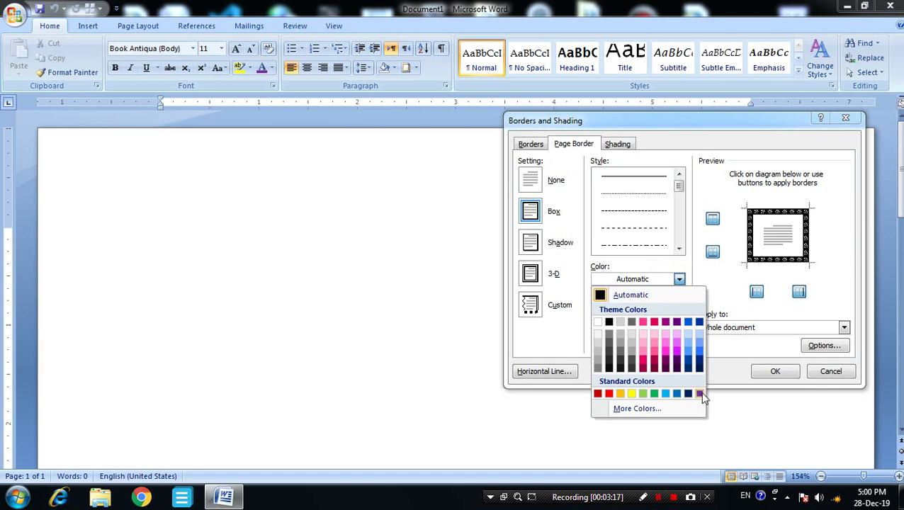
left_click(699, 393)
left_click(774, 370)
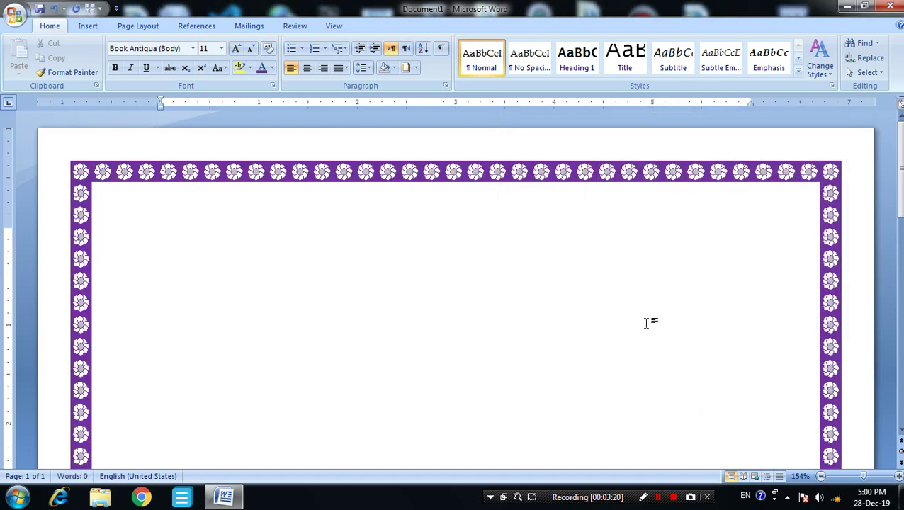
scroll(645, 315, "down", 5)
scroll(646, 315, "down", 5)
scroll(651, 310, "down", 6)
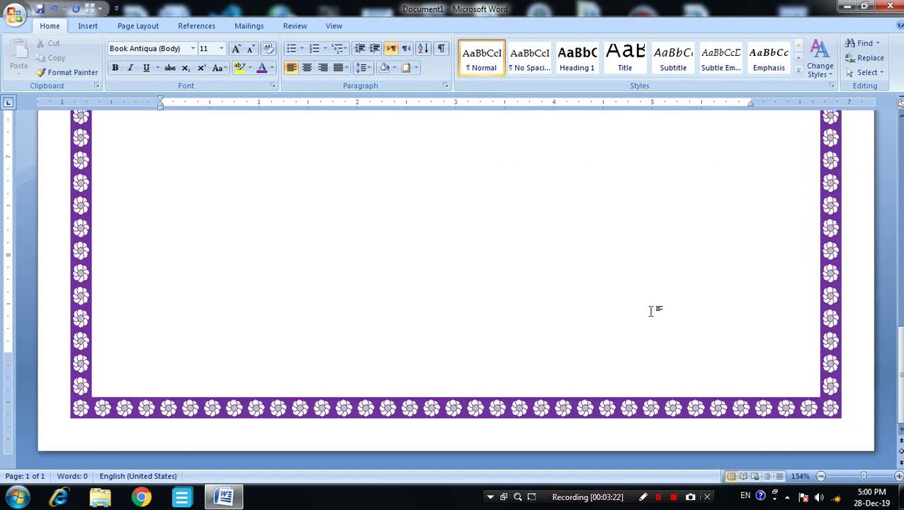
scroll(644, 309, "up", 8)
scroll(641, 309, "up", 8)
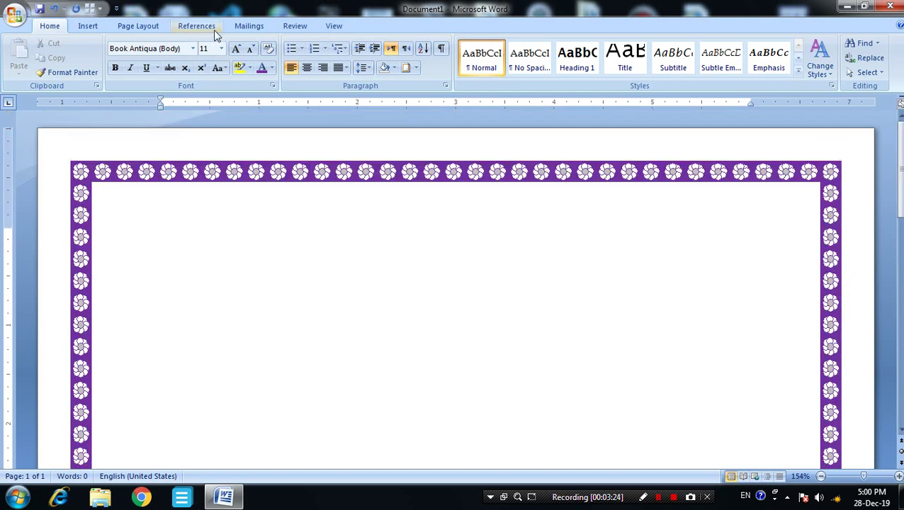
Insert the arched WordArt style with the text 'Digitech Inter College'.
left_click(83, 25)
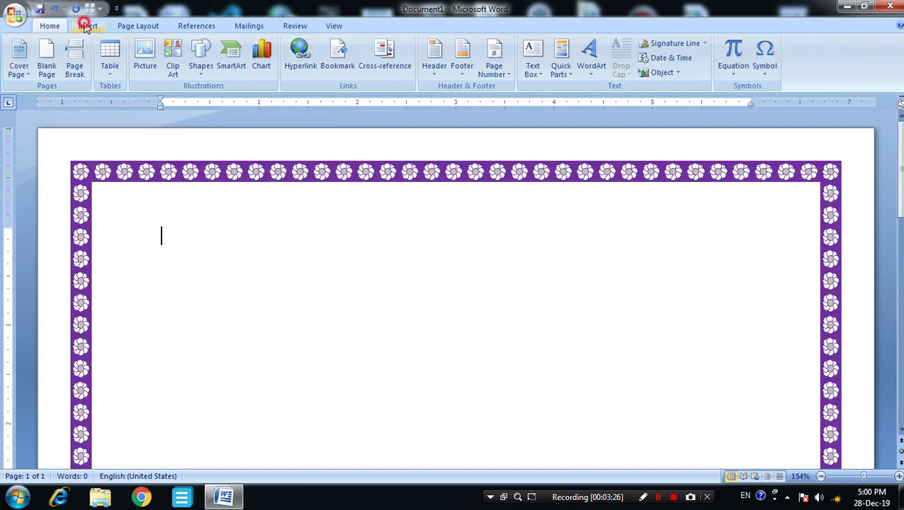
left_click(590, 57)
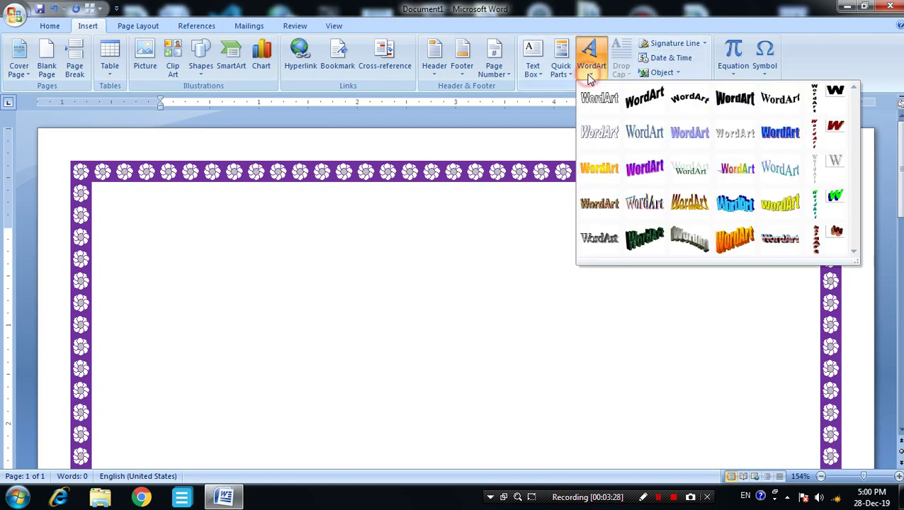
left_click(678, 110)
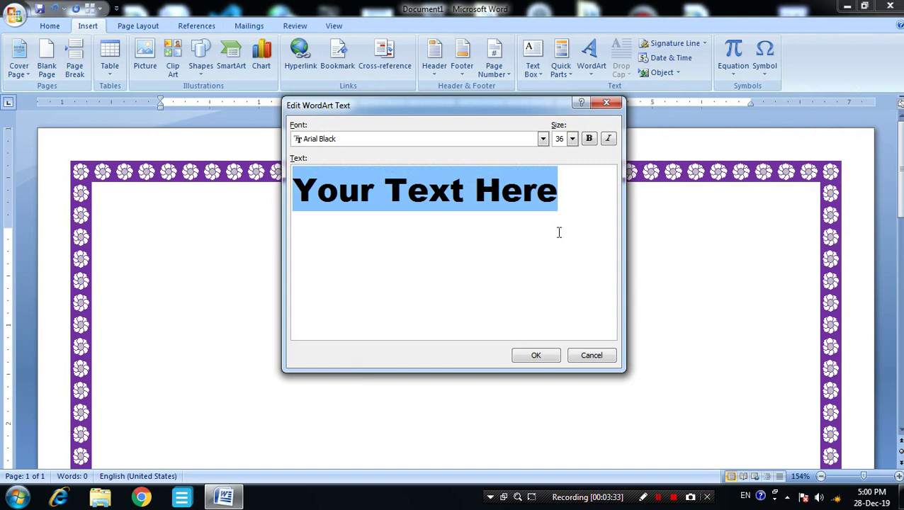
type("Digite")
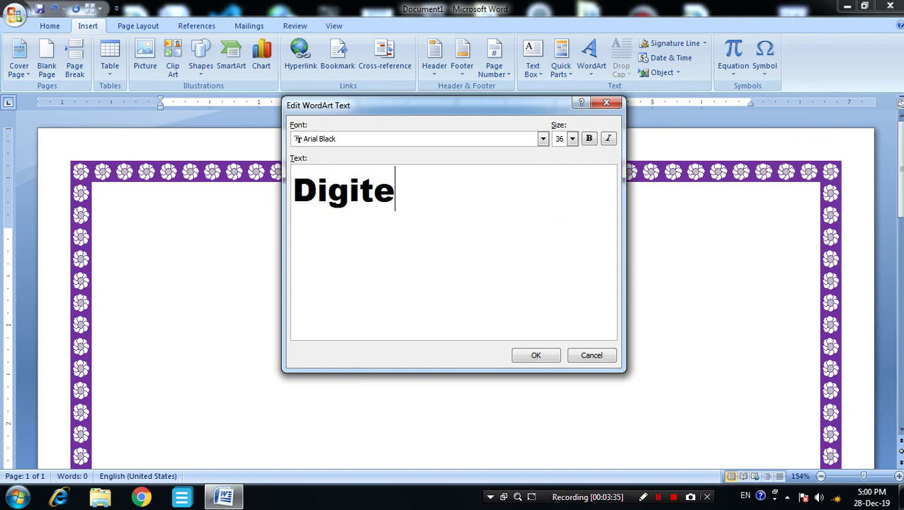
type("ch ")
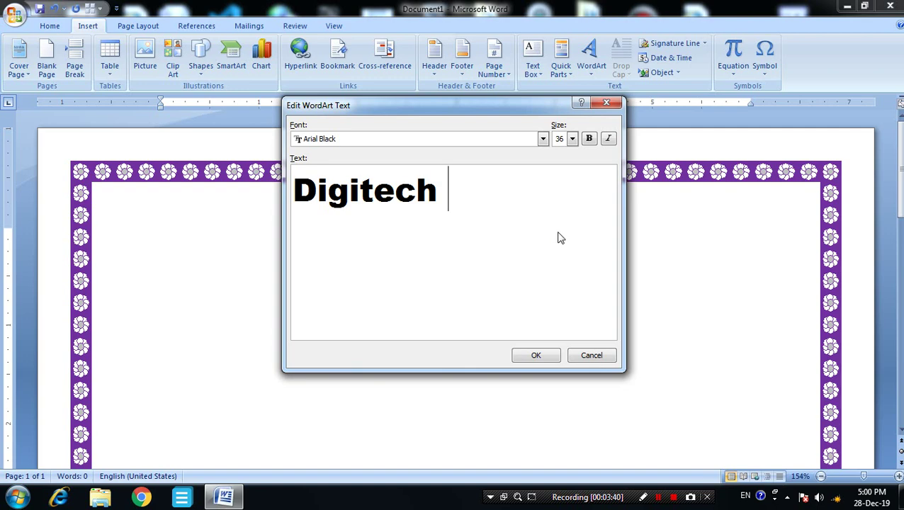
type("iN")
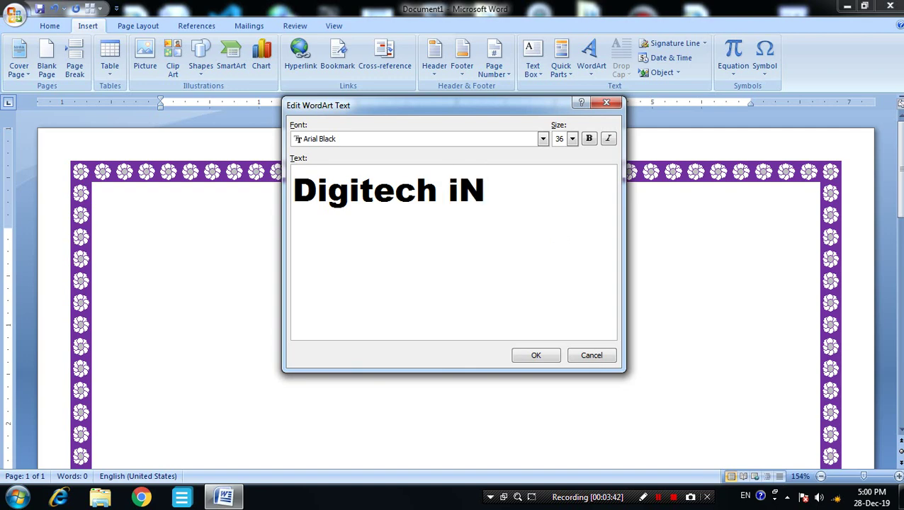
key("BackSpace")
key("BackSpace")
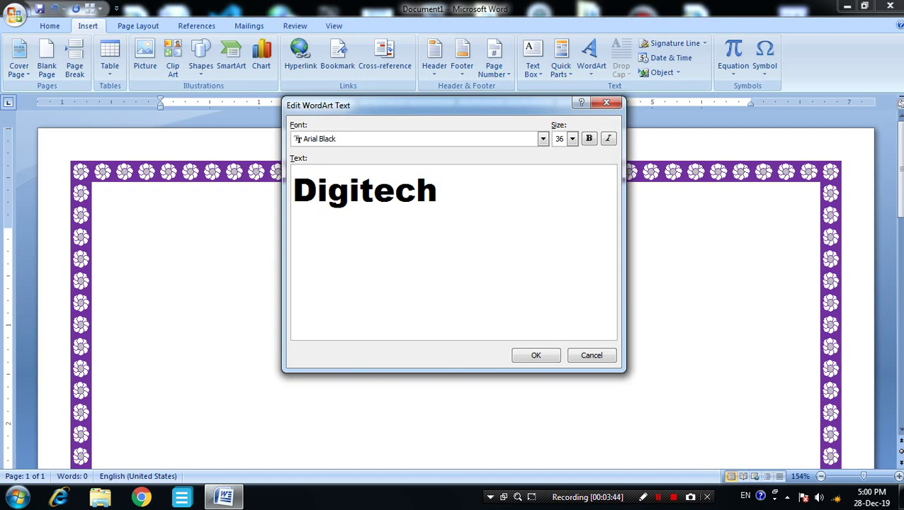
type("i")
key("BackSpace")
type("Inter C")
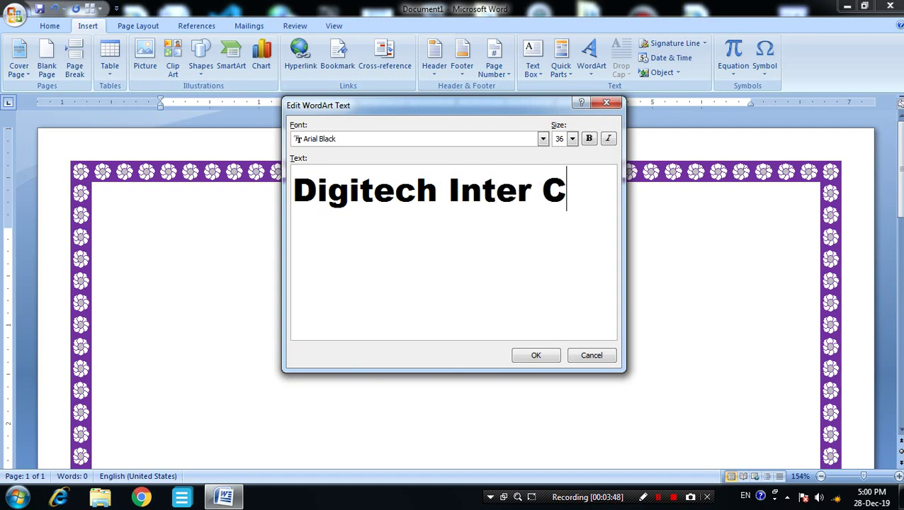
type("ollege")
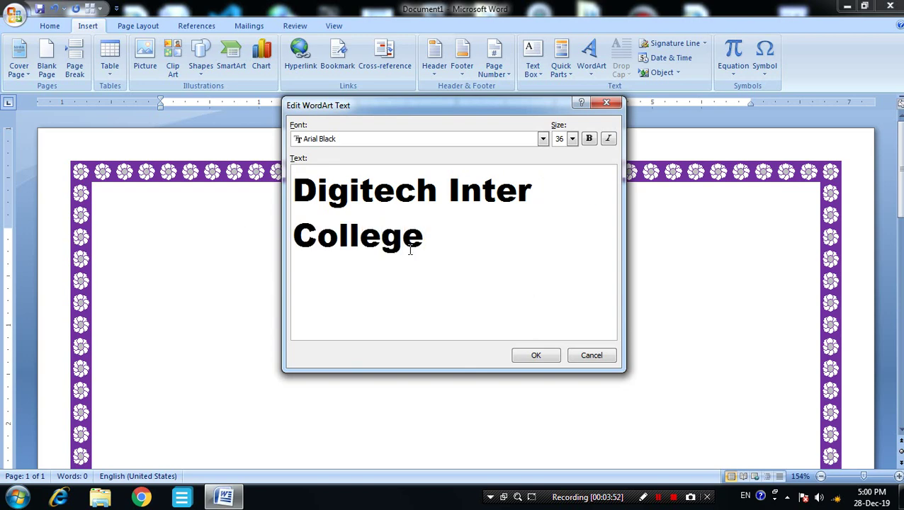
left_click(550, 354)
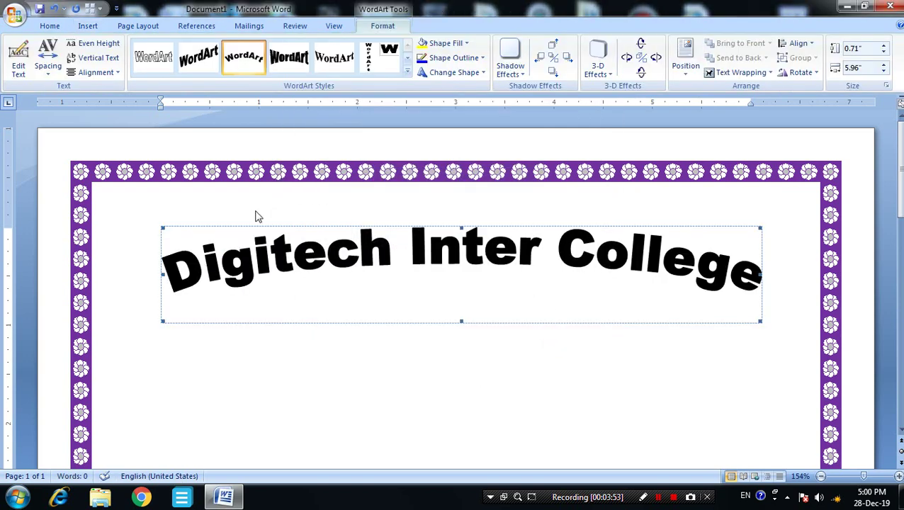
Make the arched title taller, set Tight text wrapping, and widen it to 6.21 inches.
left_click_drag(460, 322, 459, 414)
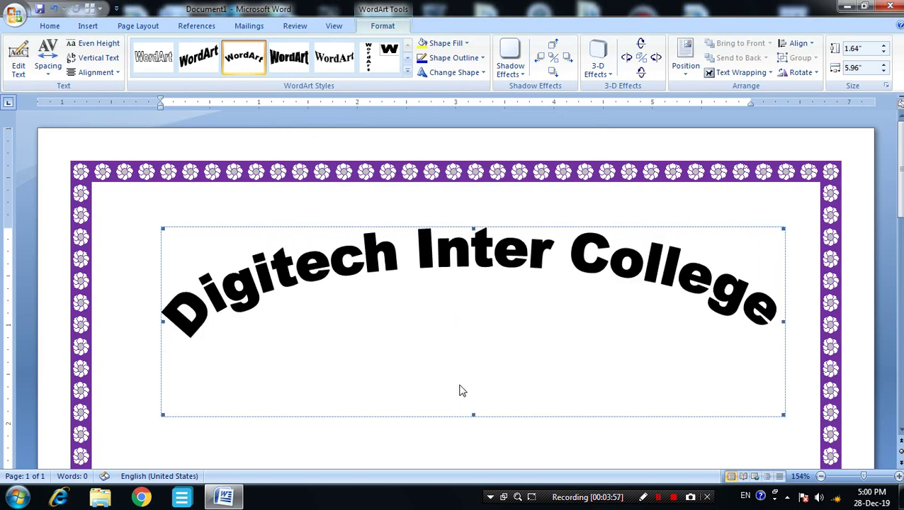
left_click(743, 73)
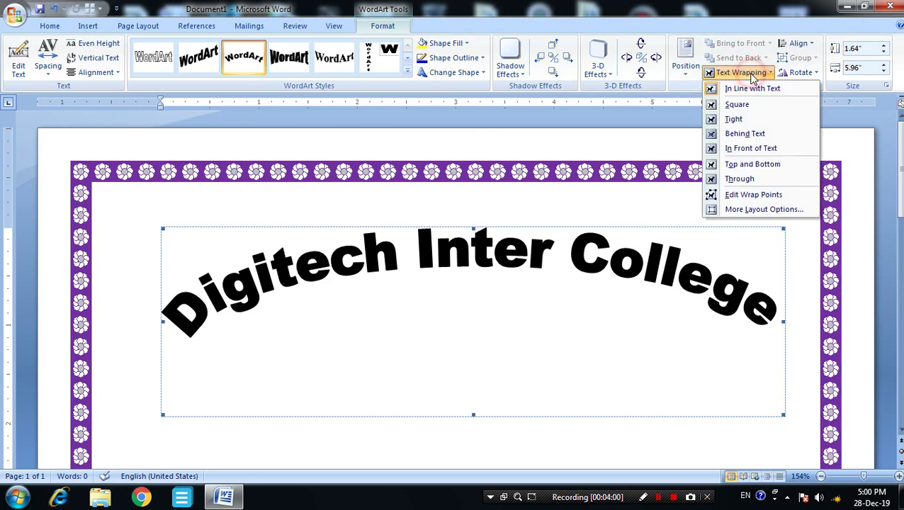
left_click(756, 119)
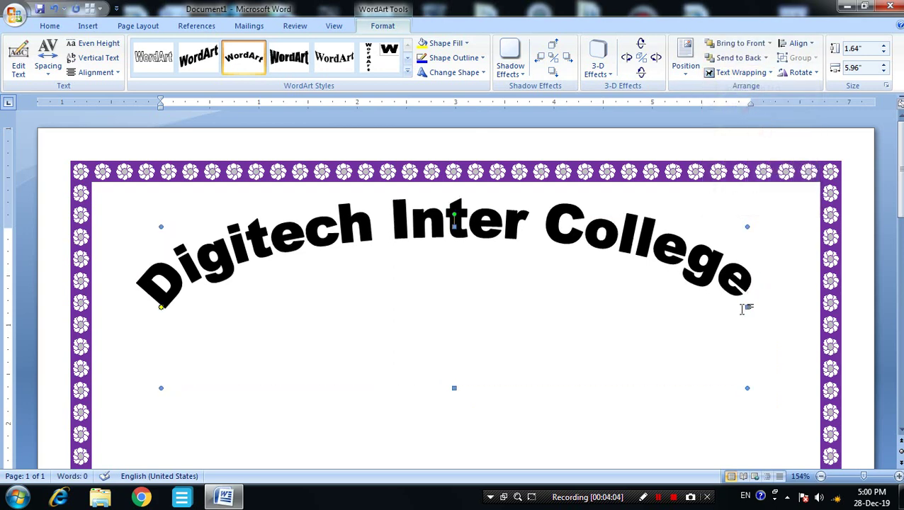
left_click_drag(746, 308, 771, 306)
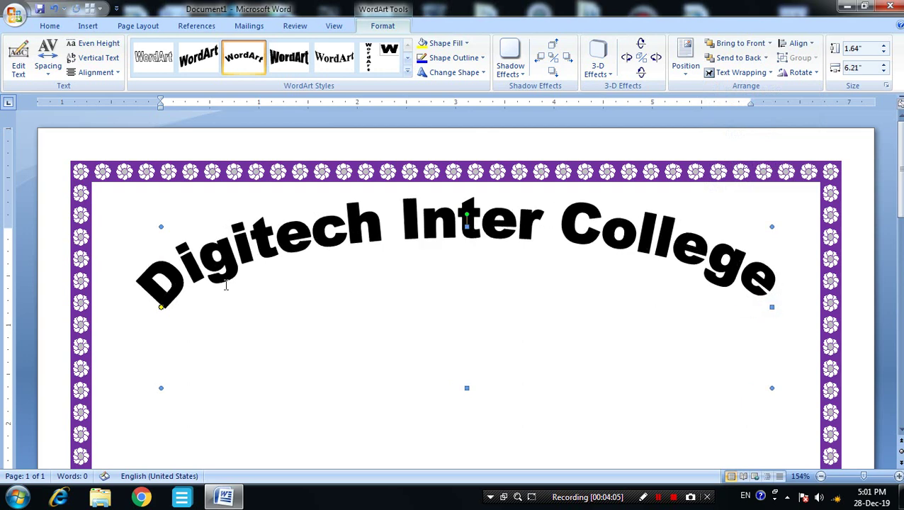
Stretch the title's arc further down, then move it up just below the top border.
left_click(161, 308)
left_click(162, 386)
left_click(341, 243)
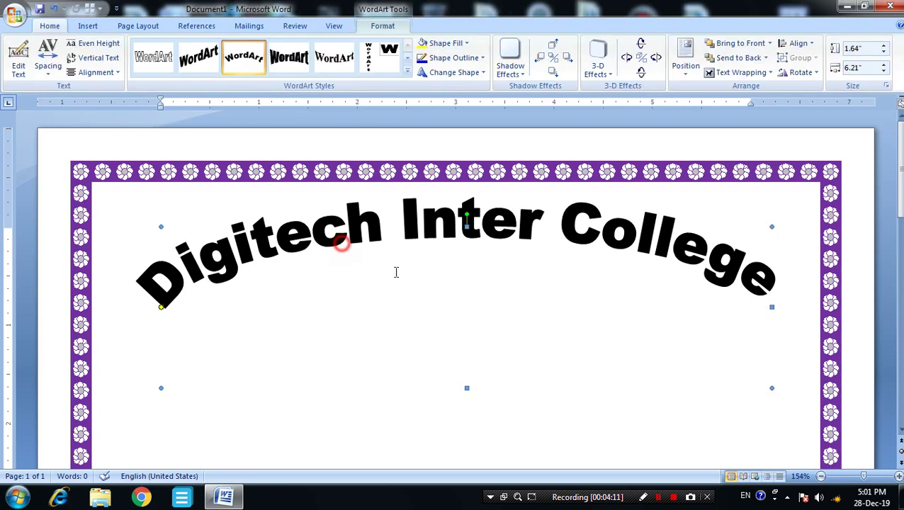
left_click(461, 265)
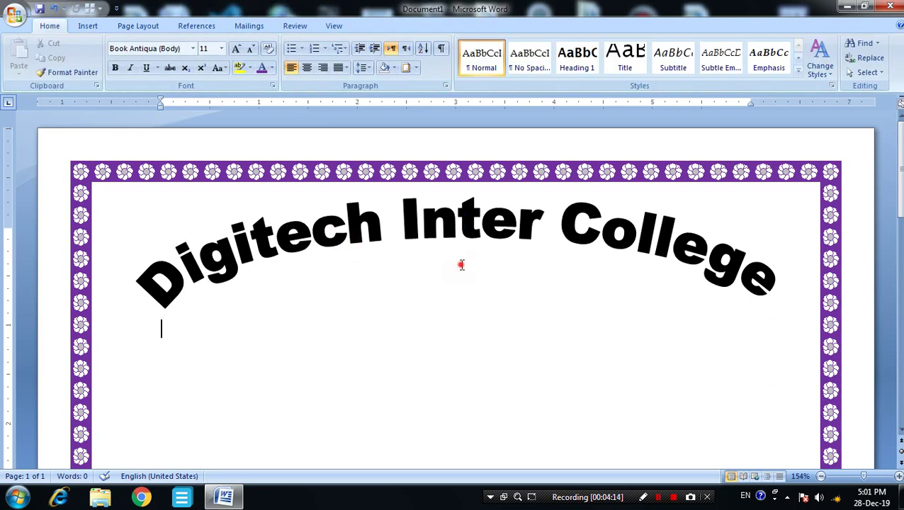
left_click(461, 227)
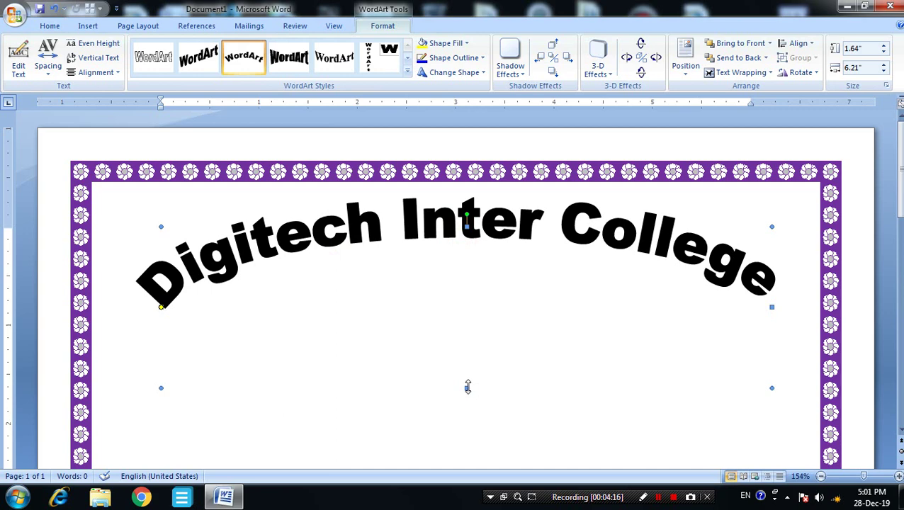
left_click_drag(468, 385, 481, 452)
left_click(516, 286)
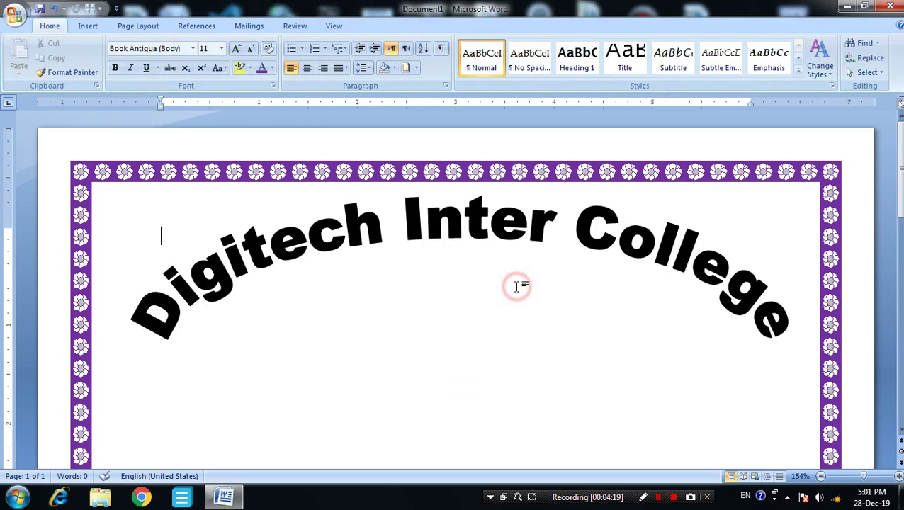
scroll(516, 286, "down", 2)
scroll(516, 287, "up", 2)
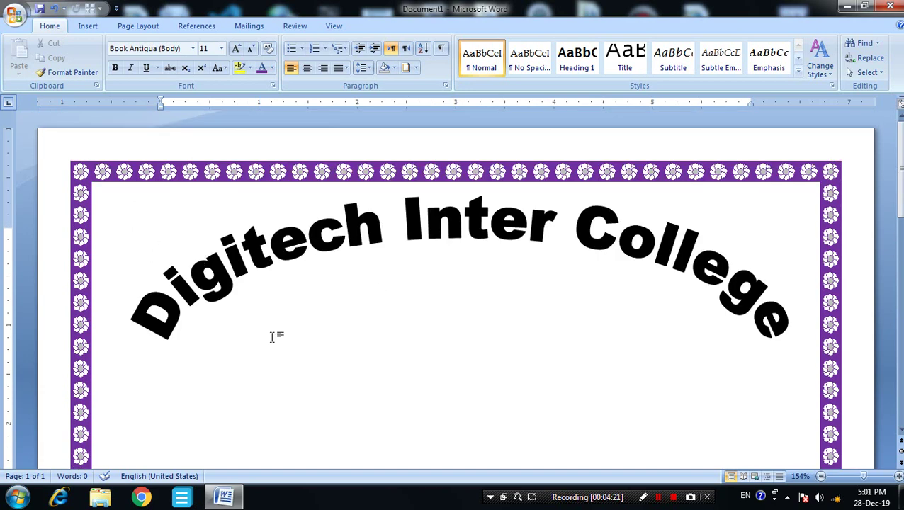
key("Return")
key("Return")
key("Return")
key("Return")
key("Return")
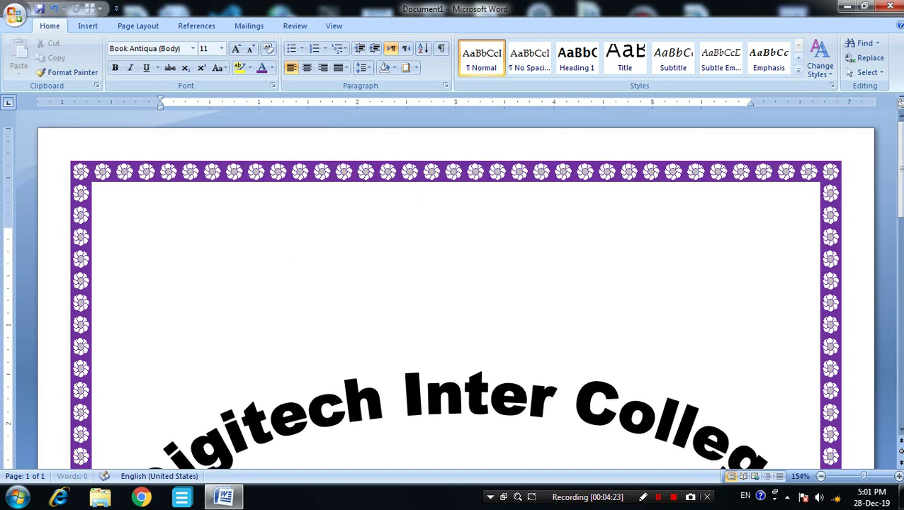
left_click_drag(430, 400, 425, 198)
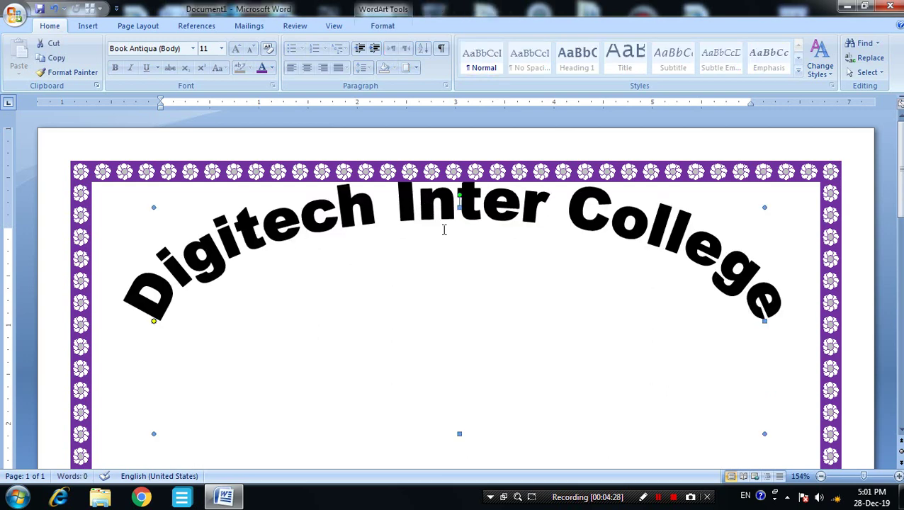
Type the 'Result 2019 - 2020' line below the title, tabbing the year range apart.
left_click(407, 401)
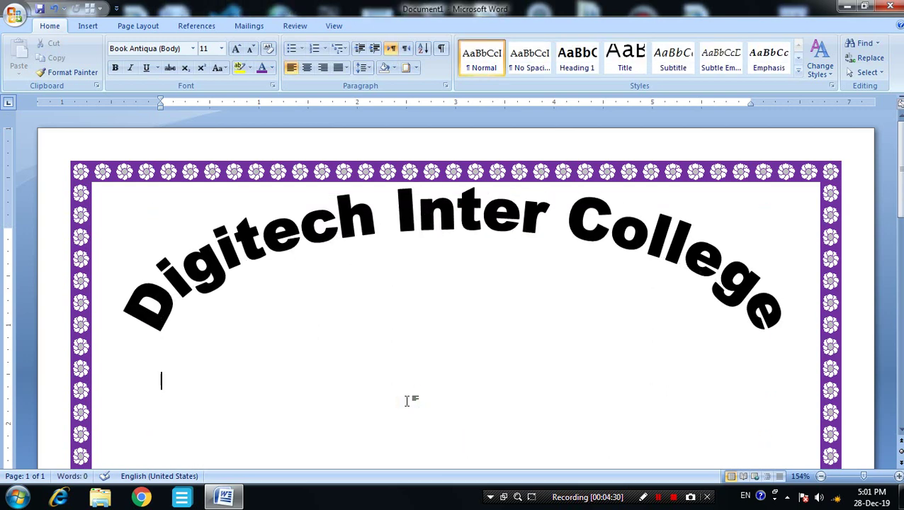
type("R")
type("es")
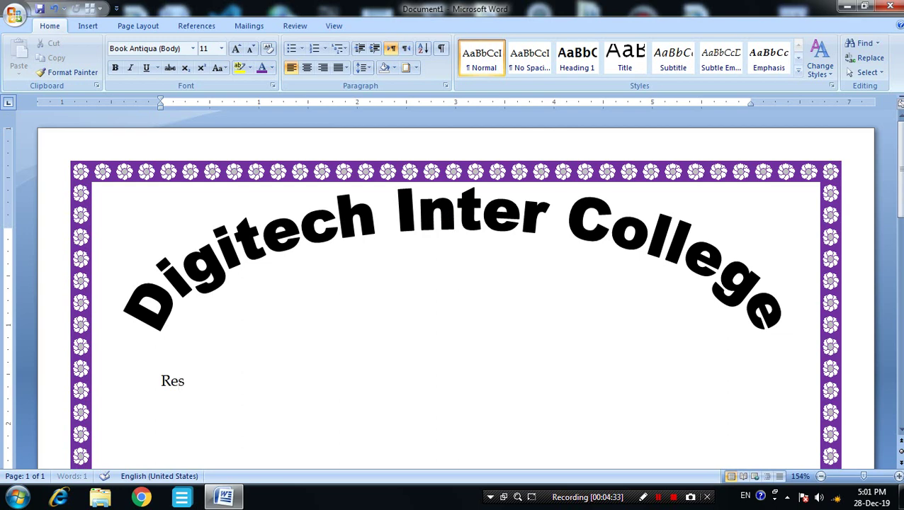
type("ult ")
type("2019-2")
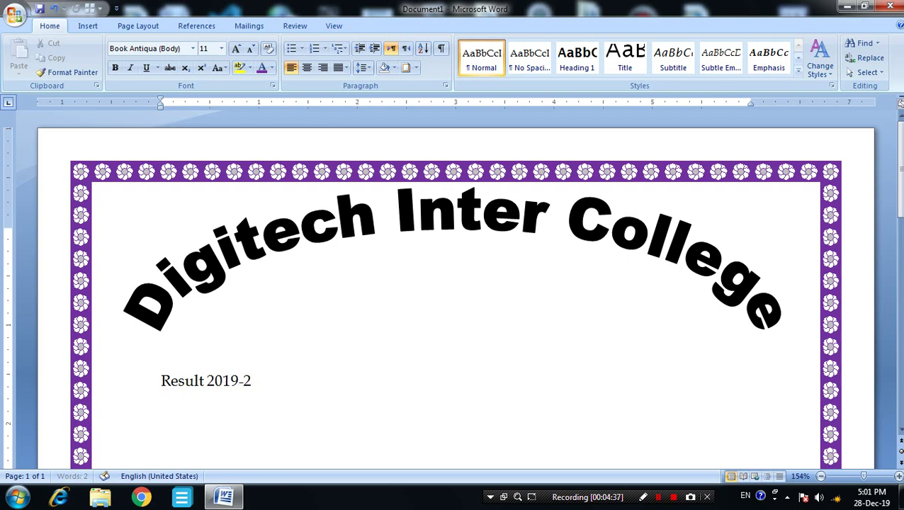
type("020")
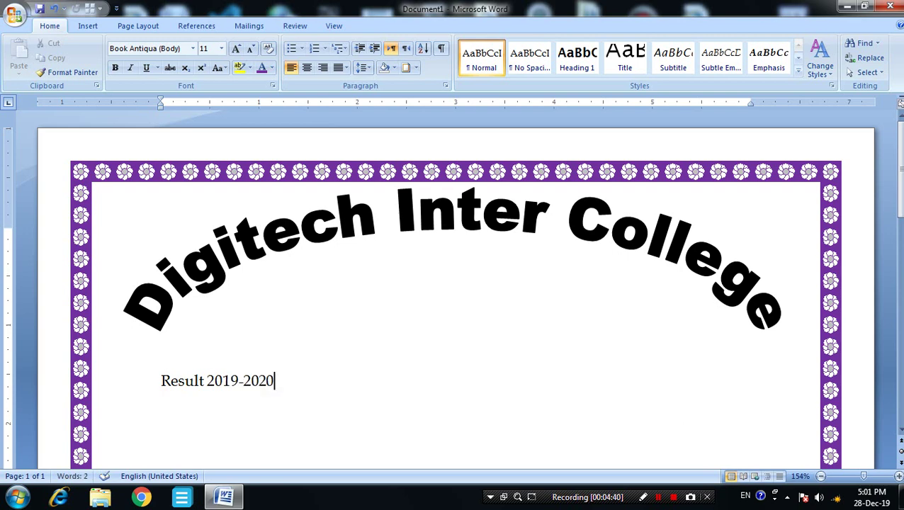
key("Left")
key("Left")
key("Left")
key("Left")
key("Right")
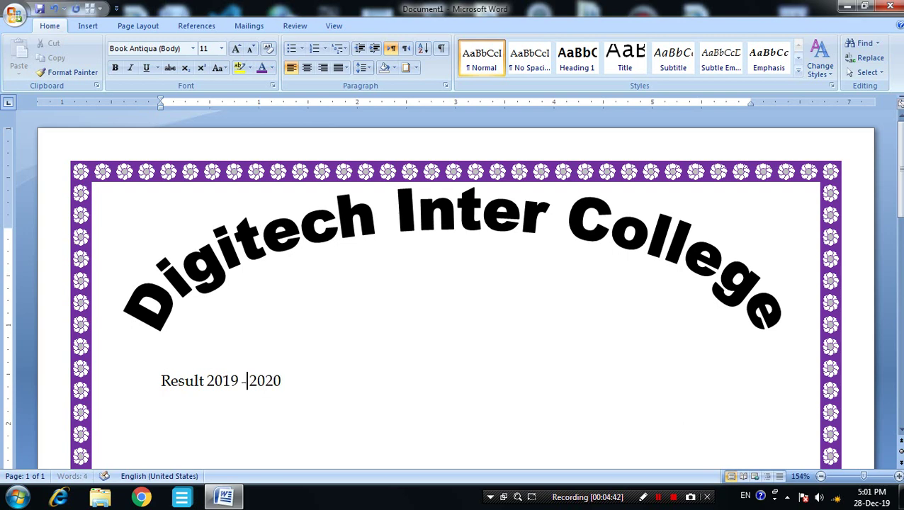
key("Left")
key("Left")
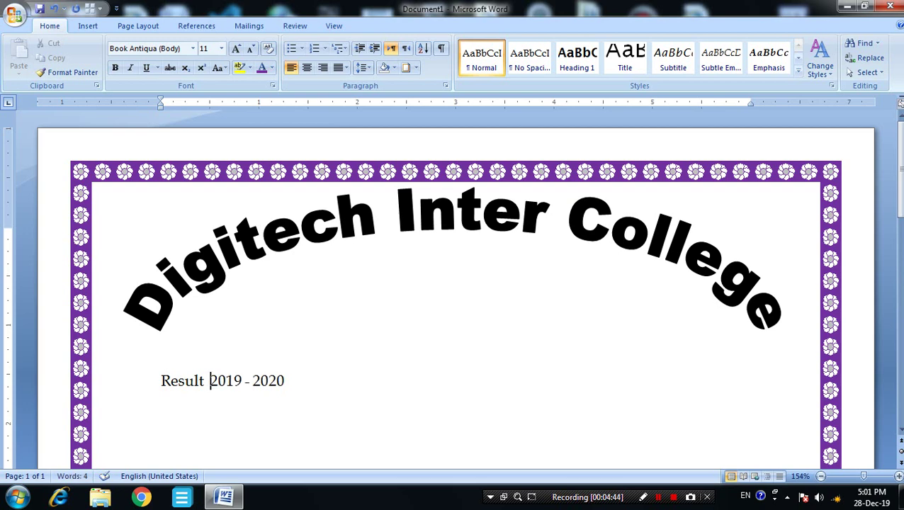
key("Tab")
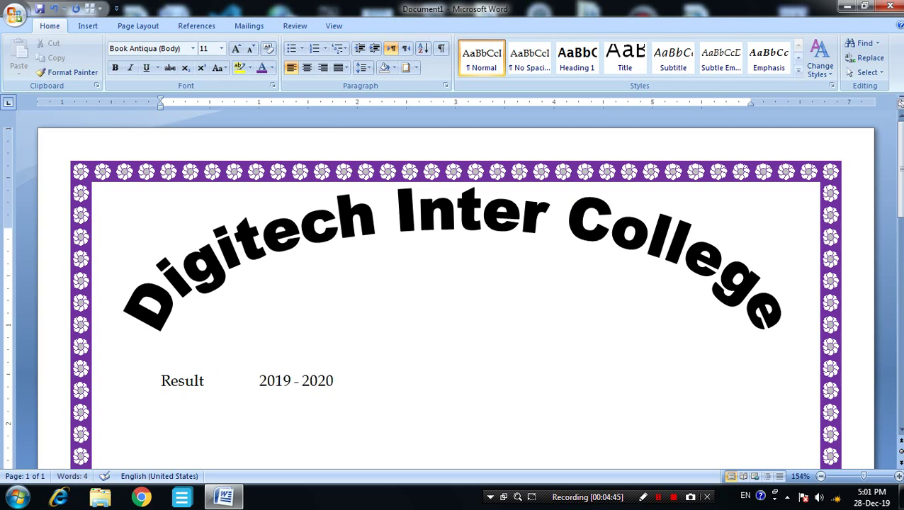
key("BackSpace")
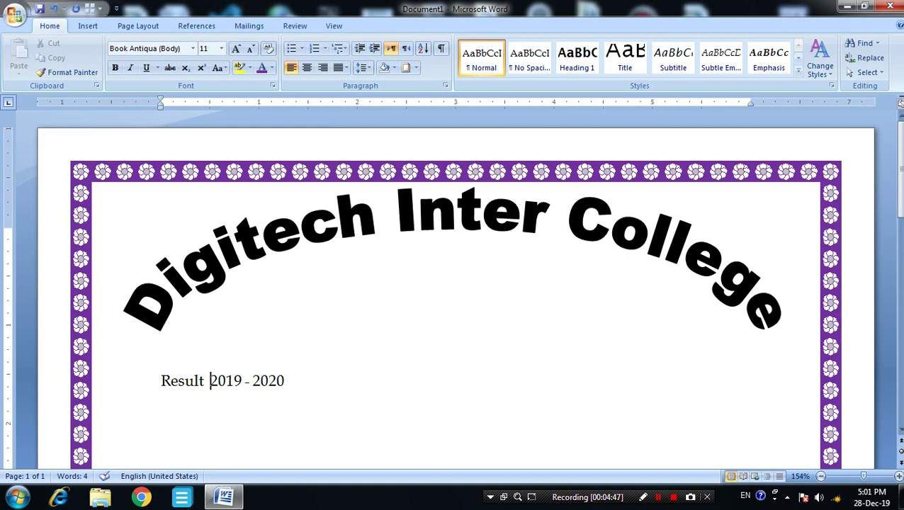
key("Tab")
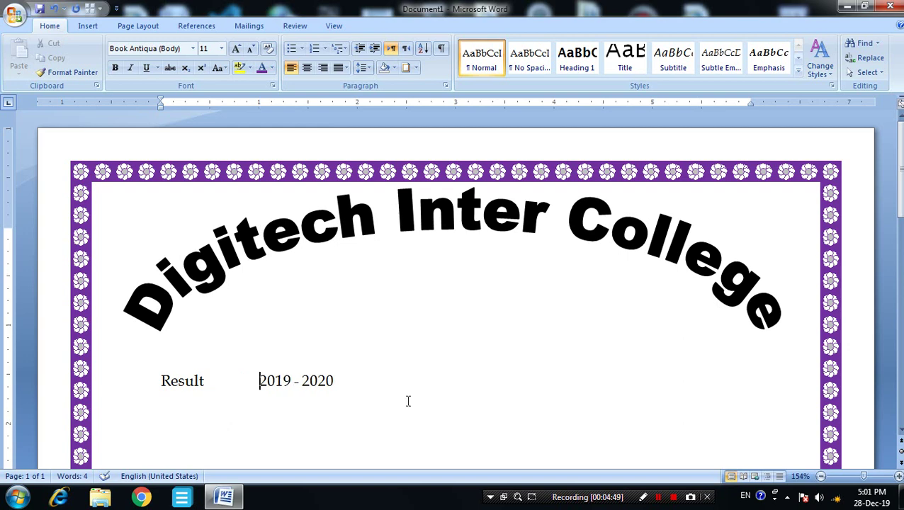
key("ctrl+Right")
key("End")
key("Return")
key("Return")
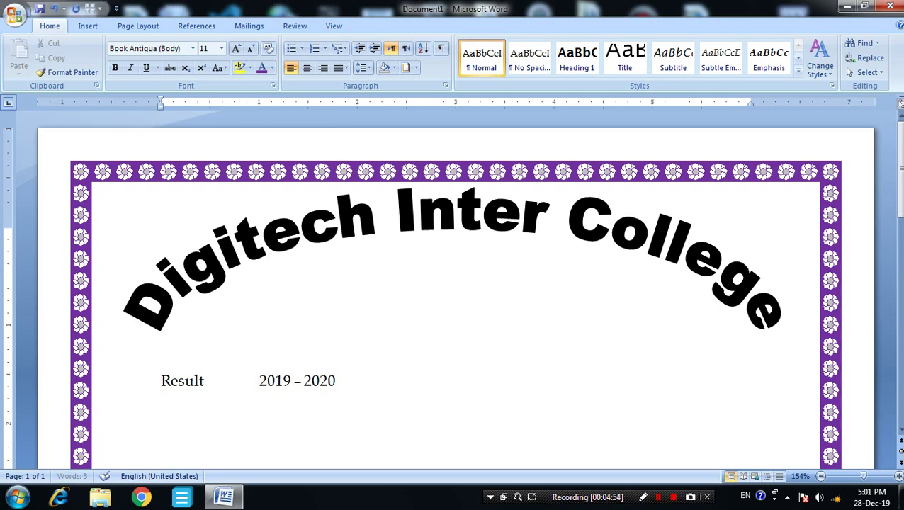
Add 'Name :' and 'Roll No :' field lines with tab-aligned colons.
type("N")
type("ame")
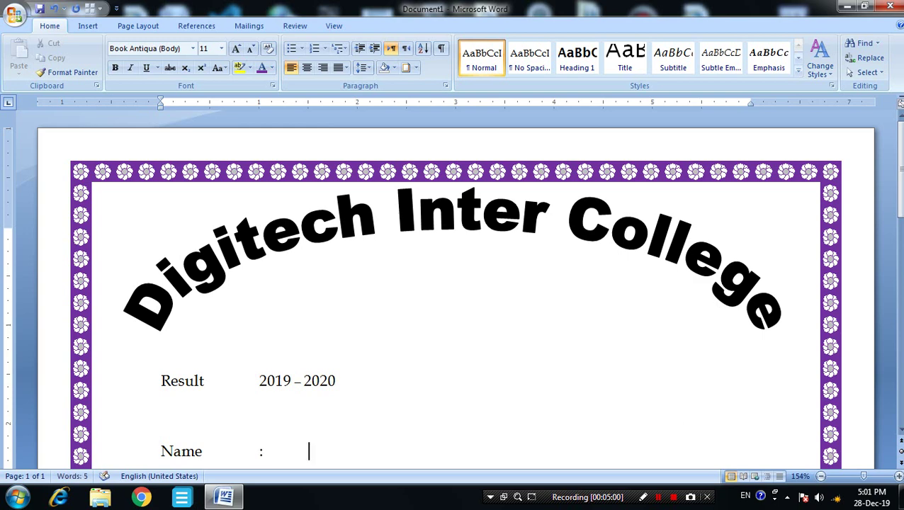
key("Return")
type("Rol")
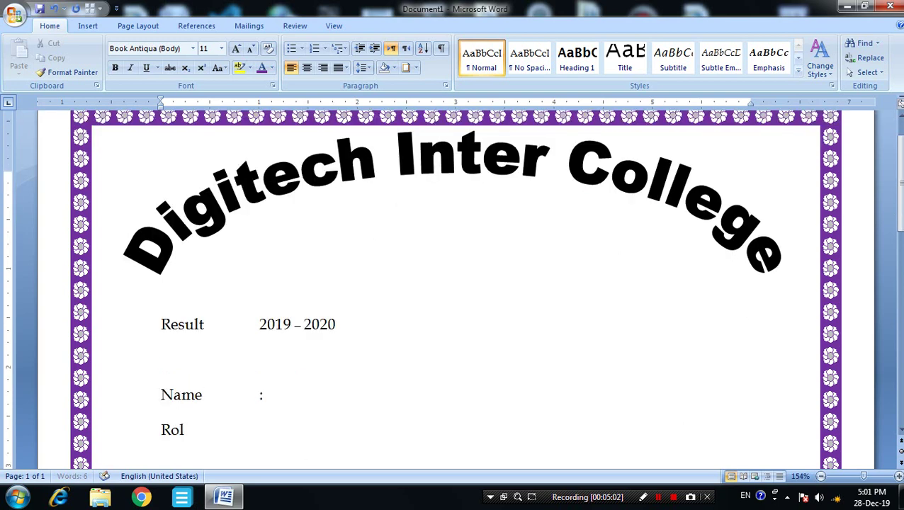
type("l")
key("Tab")
key("BackSpace")
type("No :")
key("Tab")
key("Up")
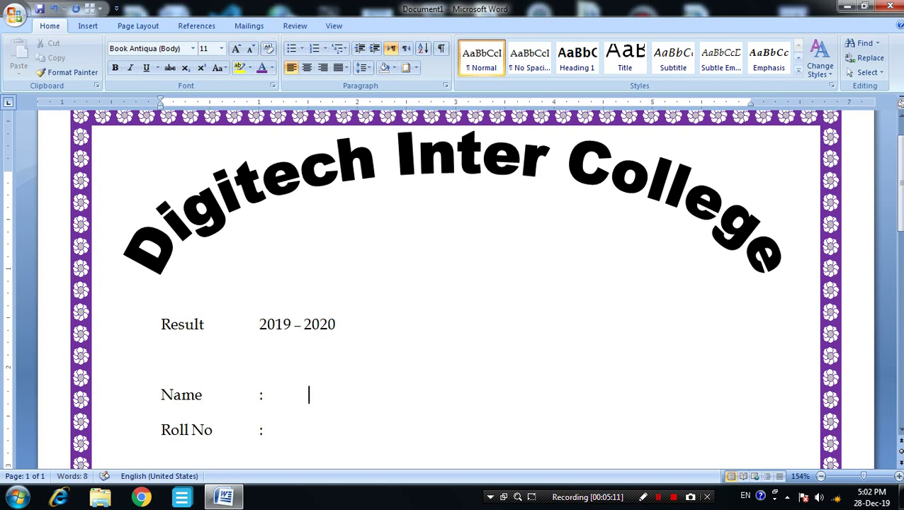
key("Return")
key("Return")
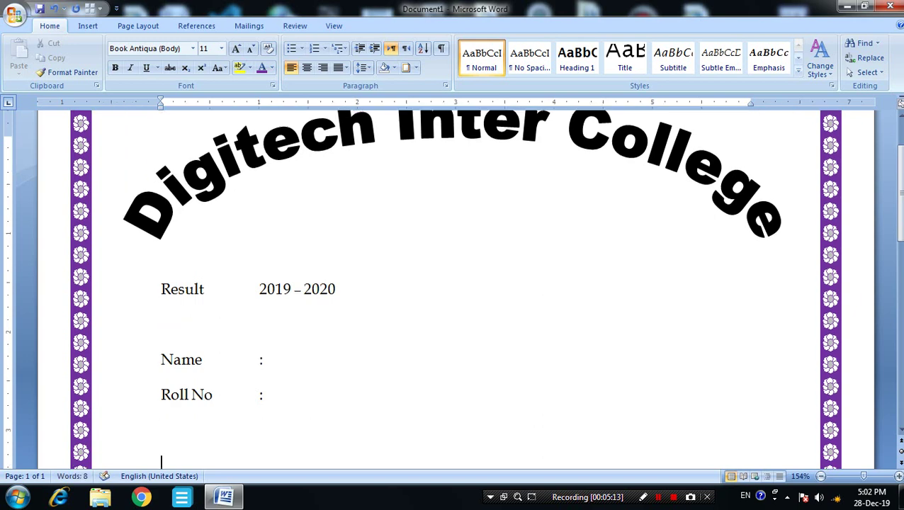
scroll(453, 288, "down", 2)
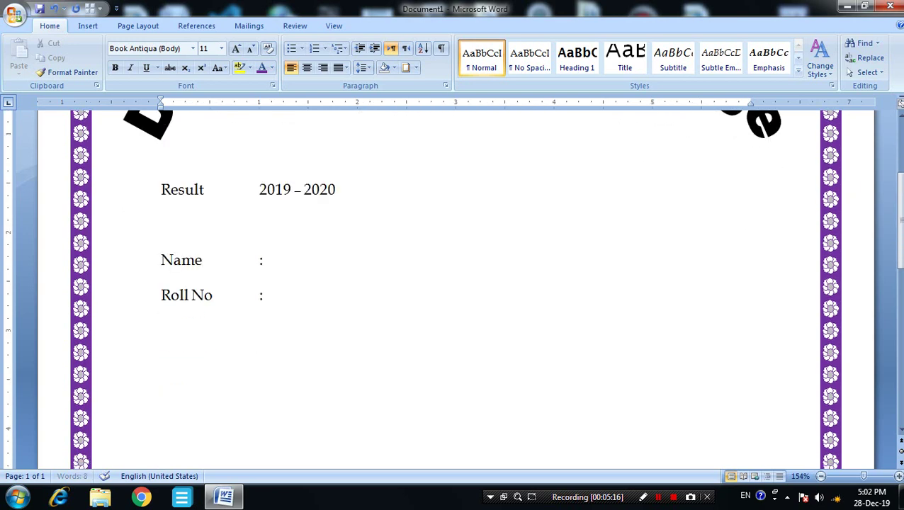
scroll(453, 289, "down", 3)
scroll(331, 345, "up", 2)
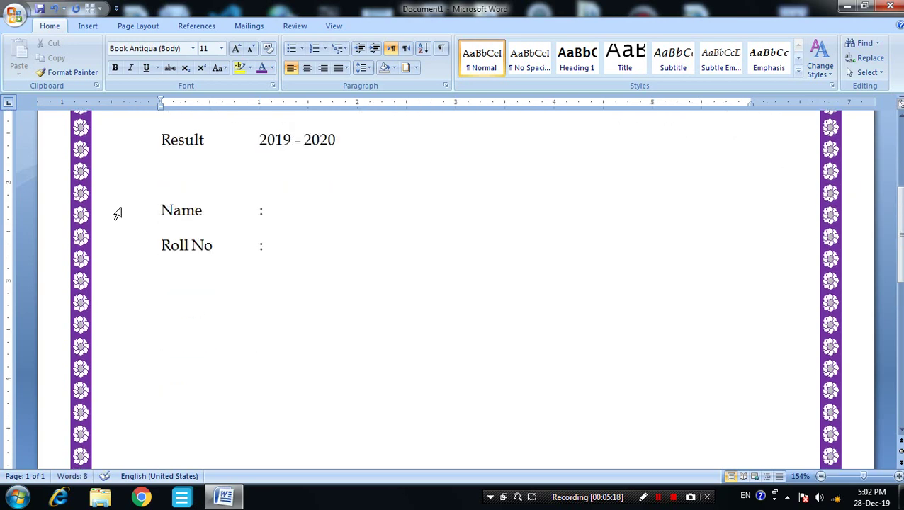
Indent the Result, Name and Roll No lines twice toward the centre.
left_click_drag(160, 201, 278, 244)
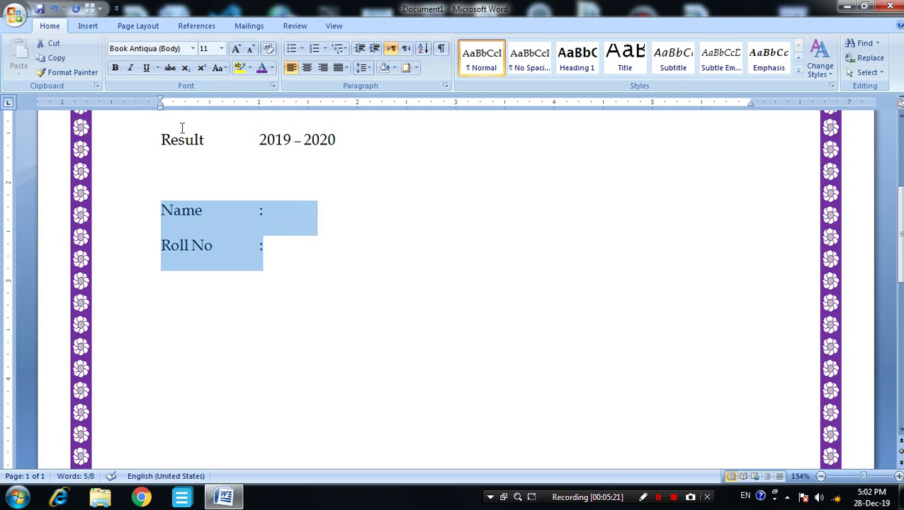
left_click_drag(161, 136, 362, 254)
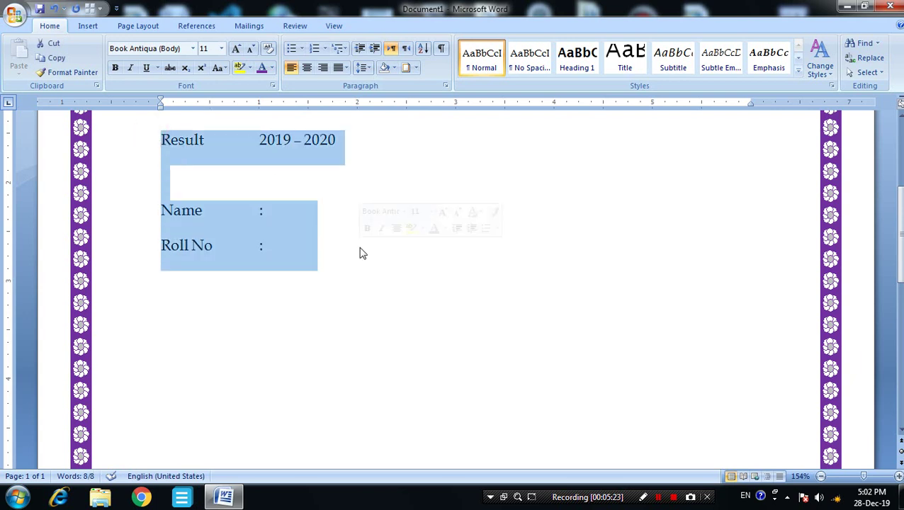
key("ctrl+m")
key("ctrl+m")
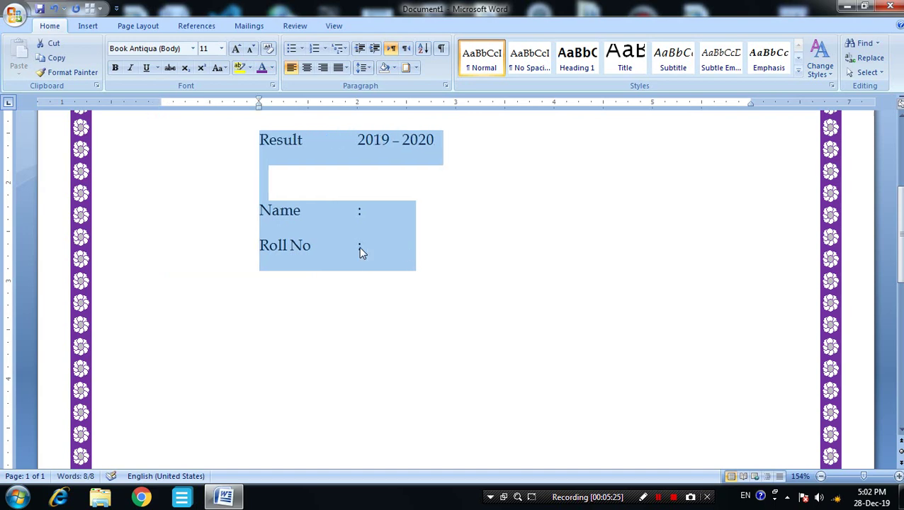
key("ctrl+m")
scroll(359, 247, "up", 3)
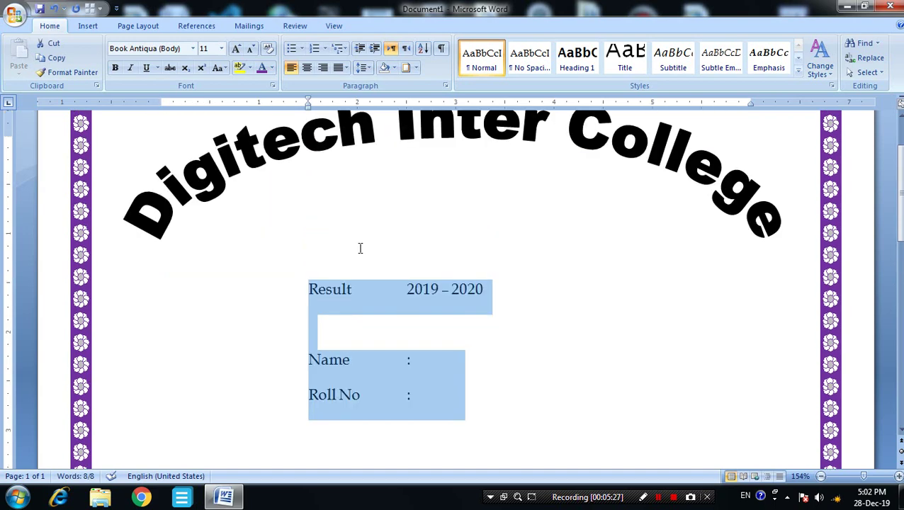
left_click(377, 320)
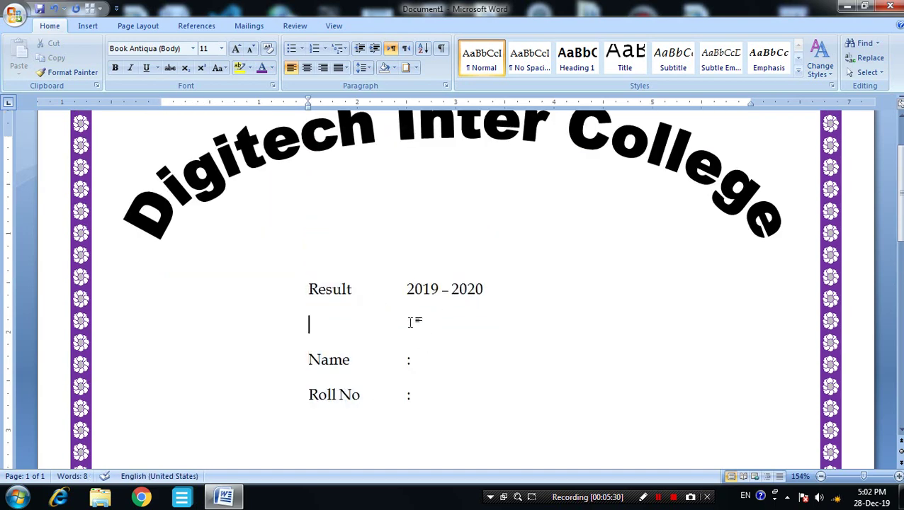
key("Delete")
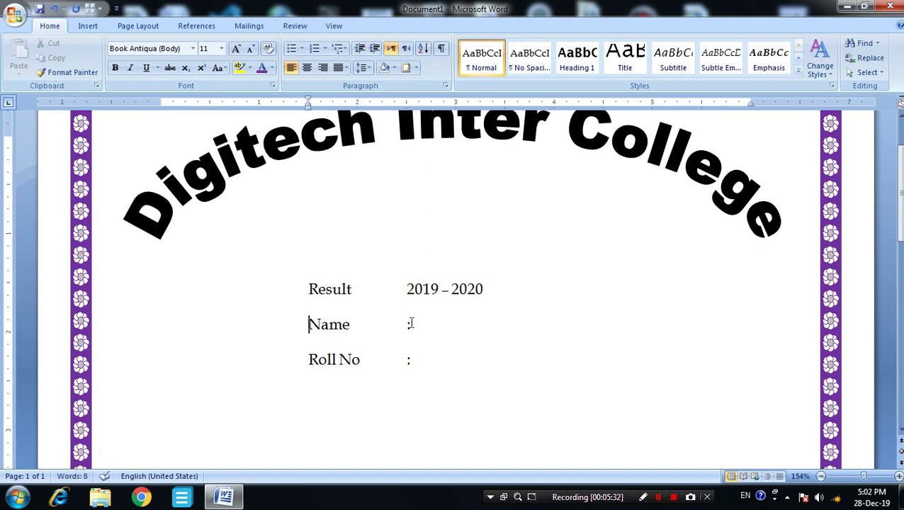
key("Return")
Make the Result line bold at 18 pt and the Name and Roll No lines bold at 14 pt.
triple_click(444, 276)
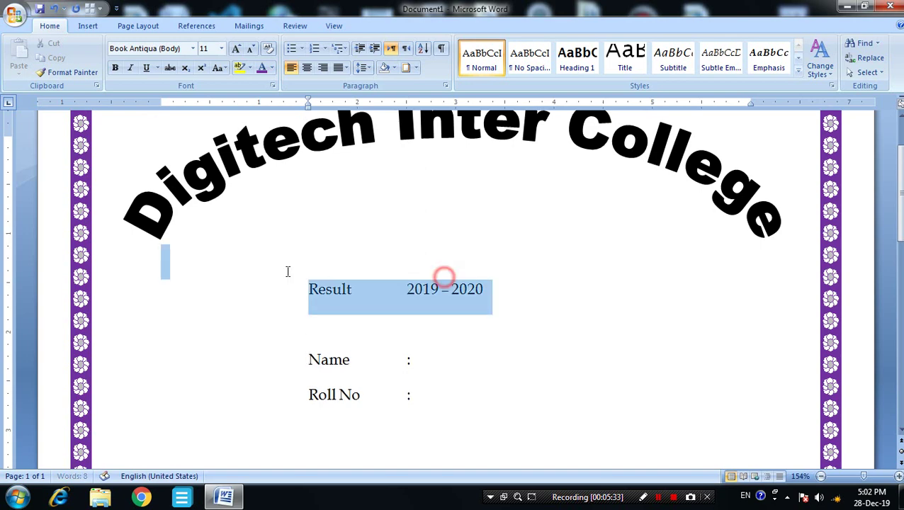
left_click(115, 68)
left_click(236, 49)
left_click(236, 48)
left_click(237, 49)
left_click(237, 50)
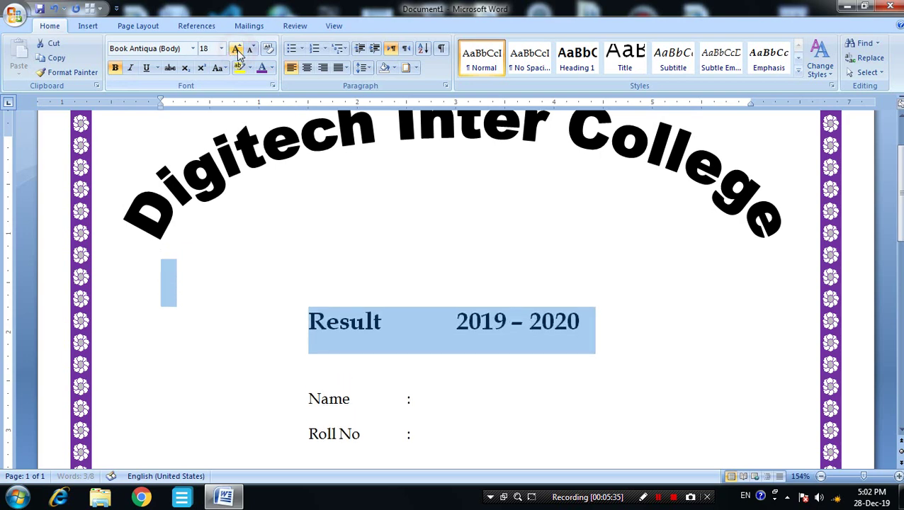
left_click_drag(305, 394, 423, 444)
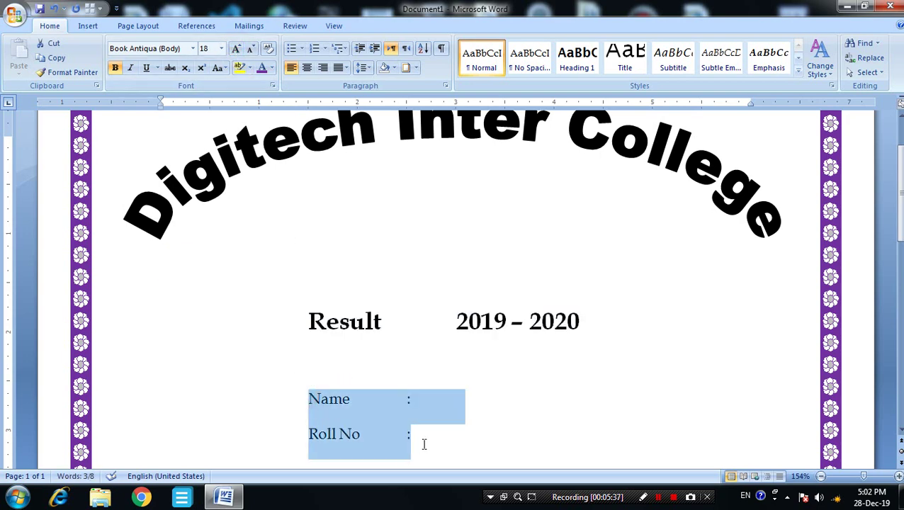
left_click(237, 48)
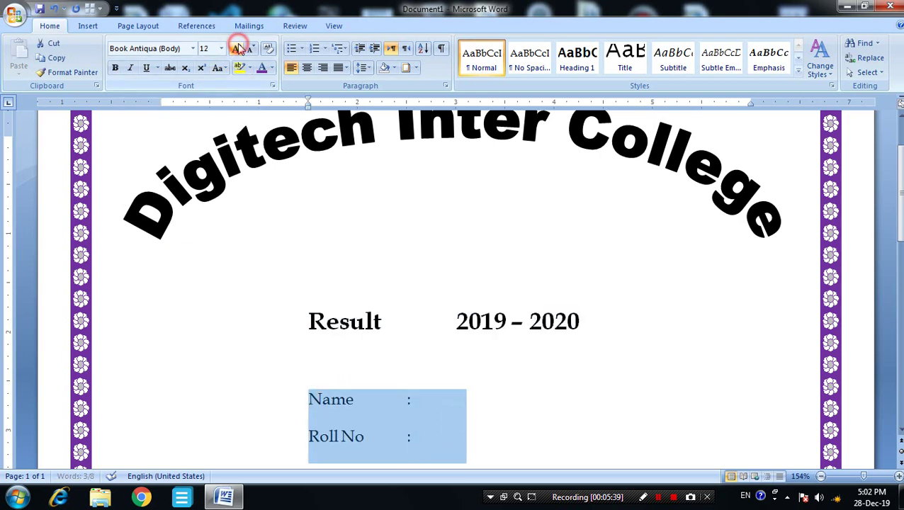
left_click(238, 48)
left_click(115, 68)
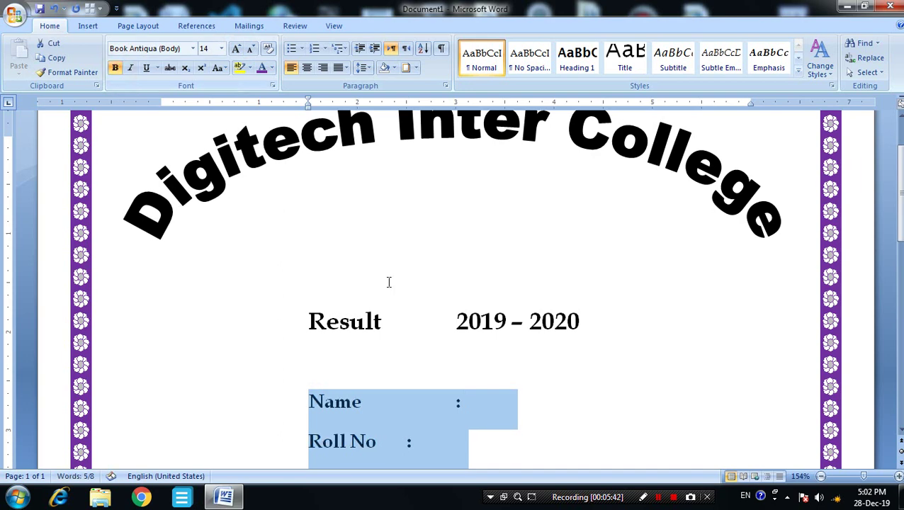
Line up the Name colon with the Roll No colon.
scroll(397, 282, "down", 1)
scroll(425, 354, "down", 1)
left_click(379, 342)
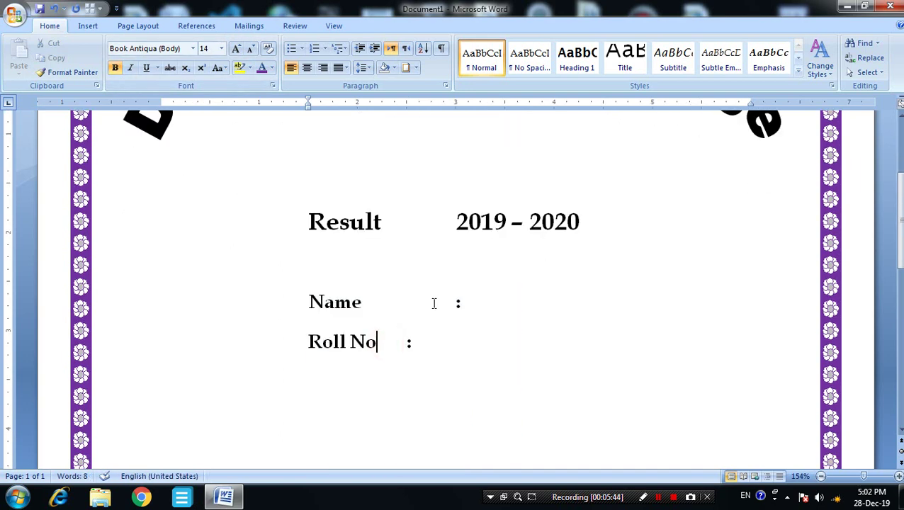
left_click(433, 303)
key("BackSpace")
left_click(440, 339)
scroll(441, 339, "down", 3)
left_click(269, 299)
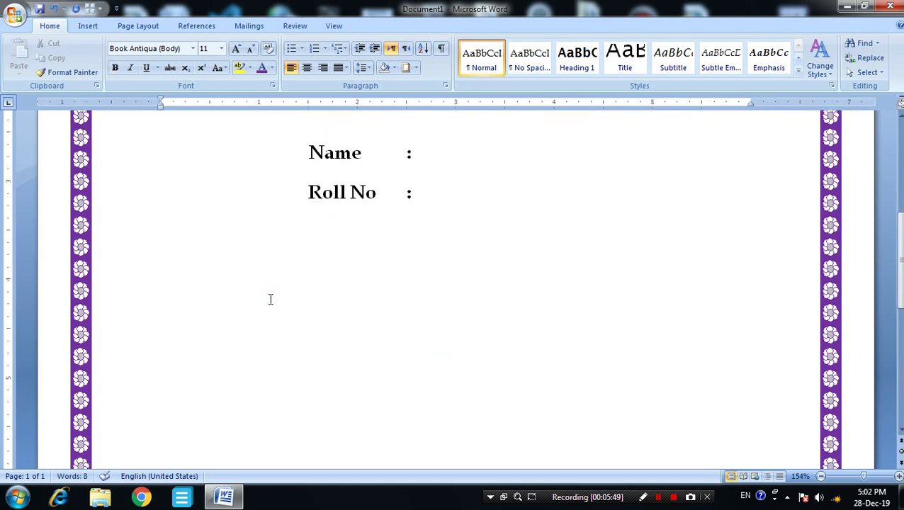
Open marksheet.xlsx in Excel, review the row 1 subject headings up to Total, then return to Word.
left_click(223, 496)
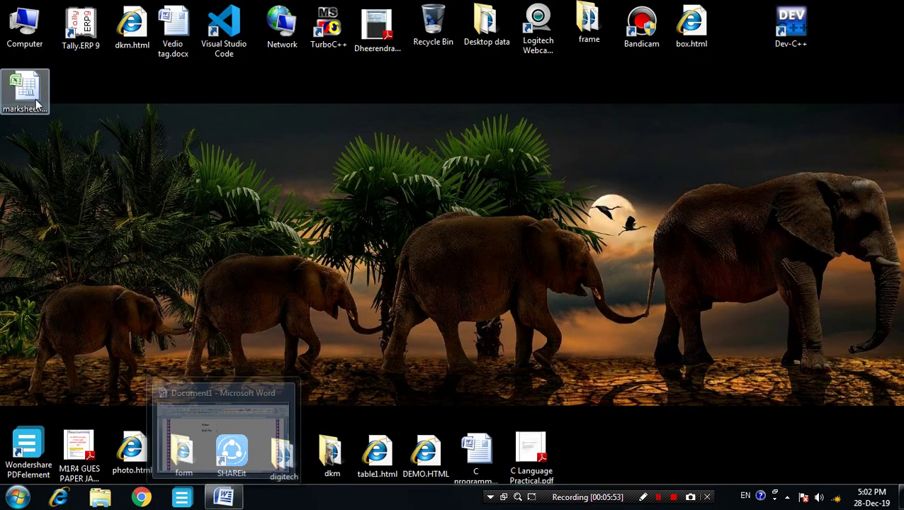
double_click(39, 105)
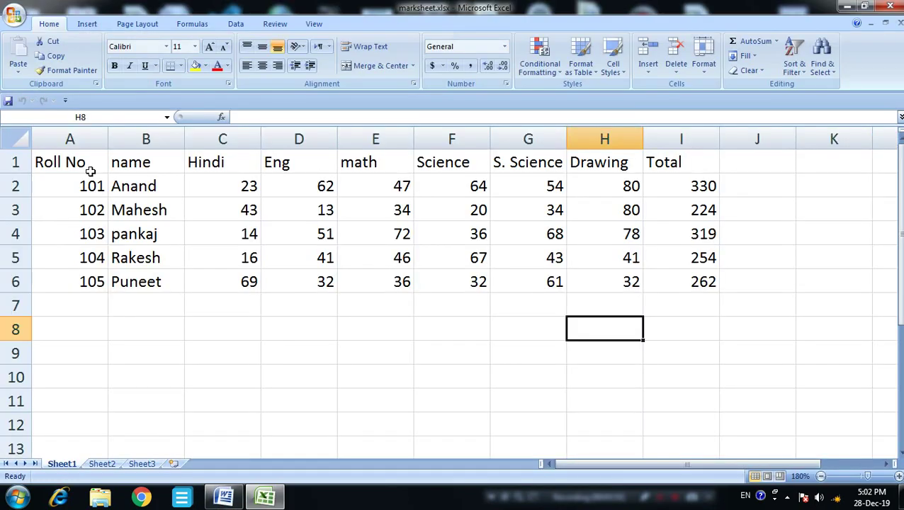
left_click(92, 162)
left_click(122, 157)
left_click(228, 159)
left_click(304, 162)
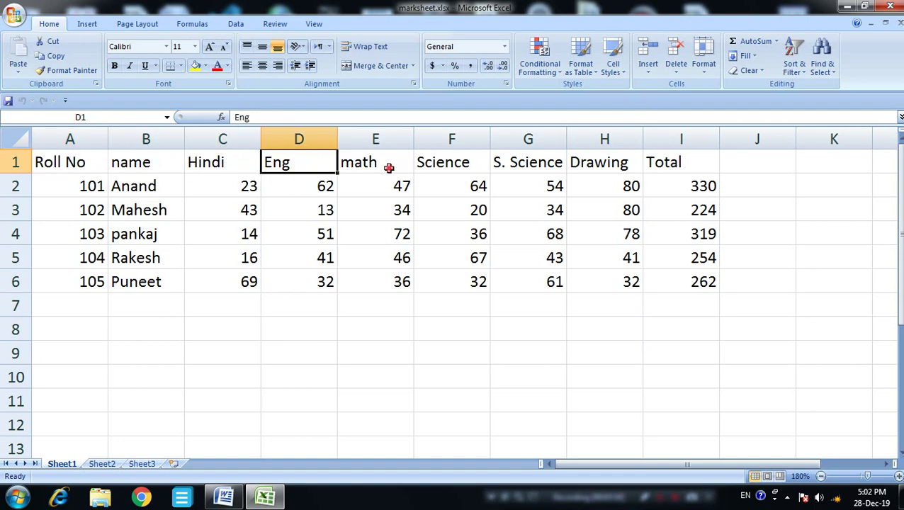
left_click(389, 167)
left_click(437, 165)
left_click(524, 170)
left_click(599, 162)
left_click(674, 157)
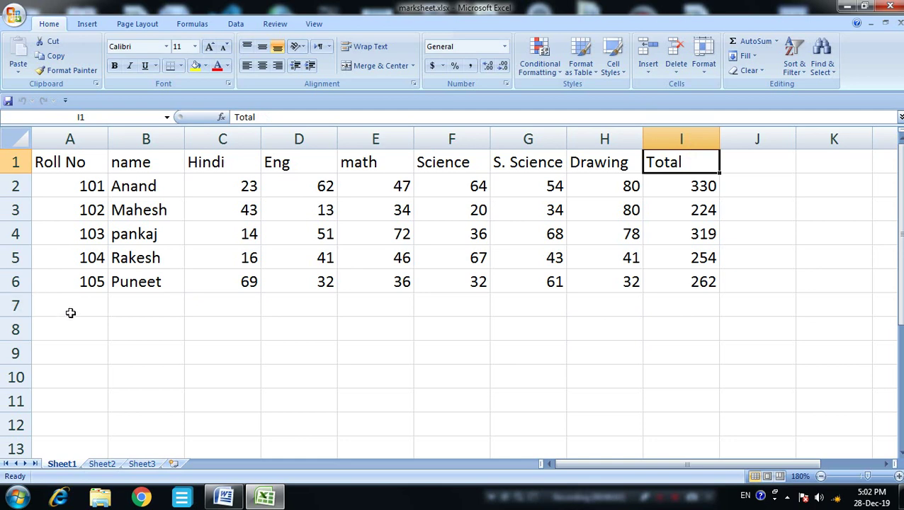
key("alt+Tab")
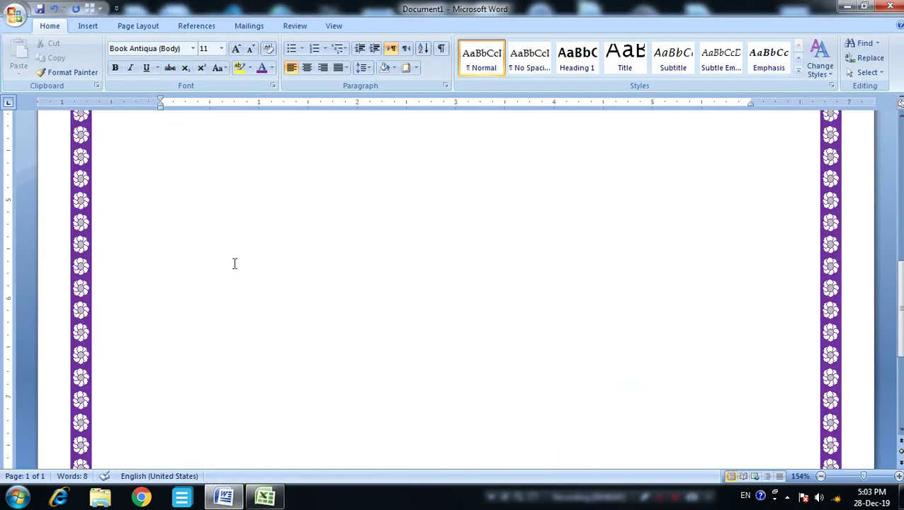
Insert a table of 9 columns and 6 rows through the Insert Table dialog.
scroll(235, 264, "up", 1)
scroll(234, 263, "up", 1)
scroll(241, 263, "up", 1)
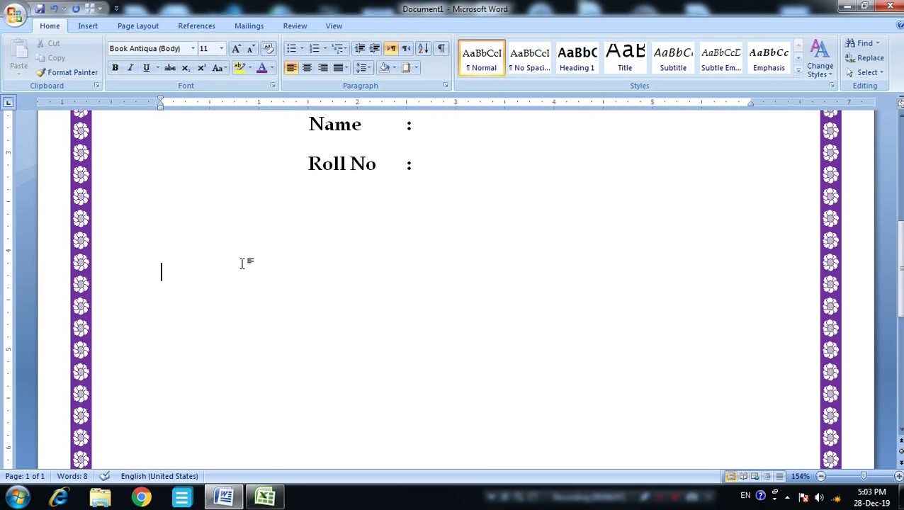
scroll(248, 265, "up", 1)
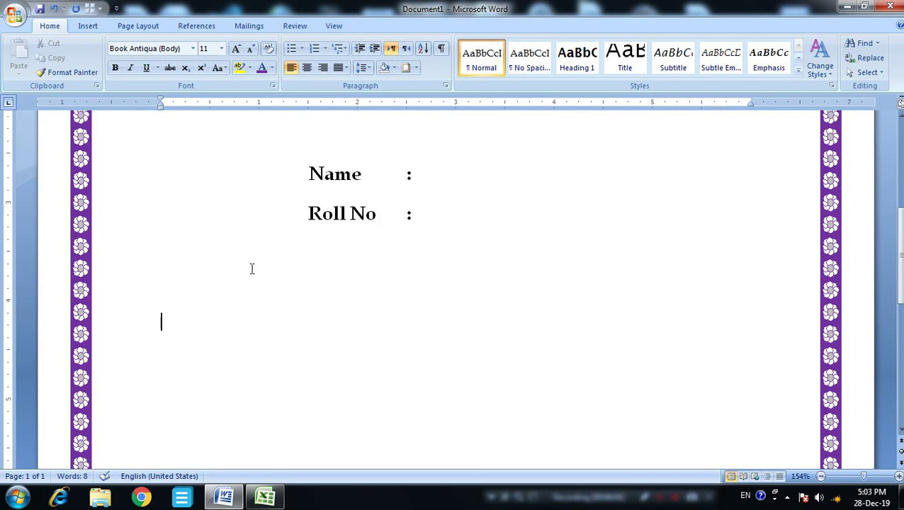
left_click(90, 27)
left_click(110, 57)
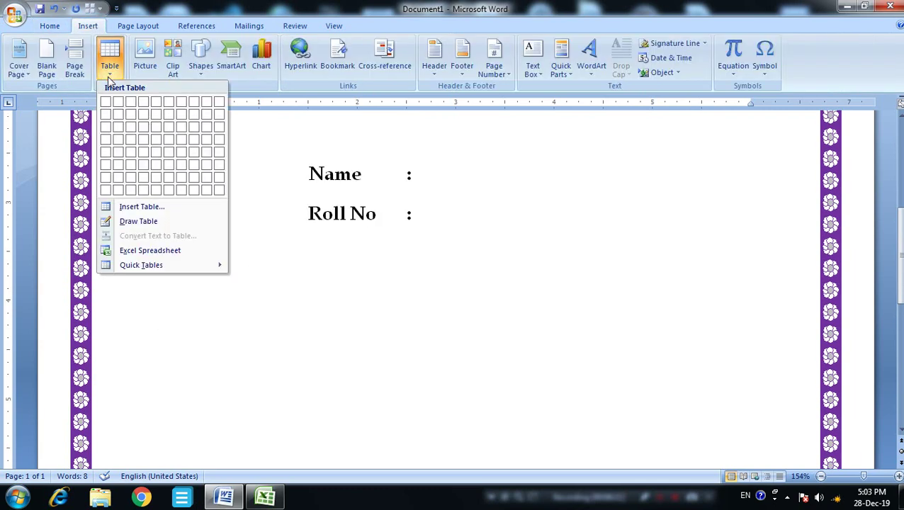
left_click(134, 206)
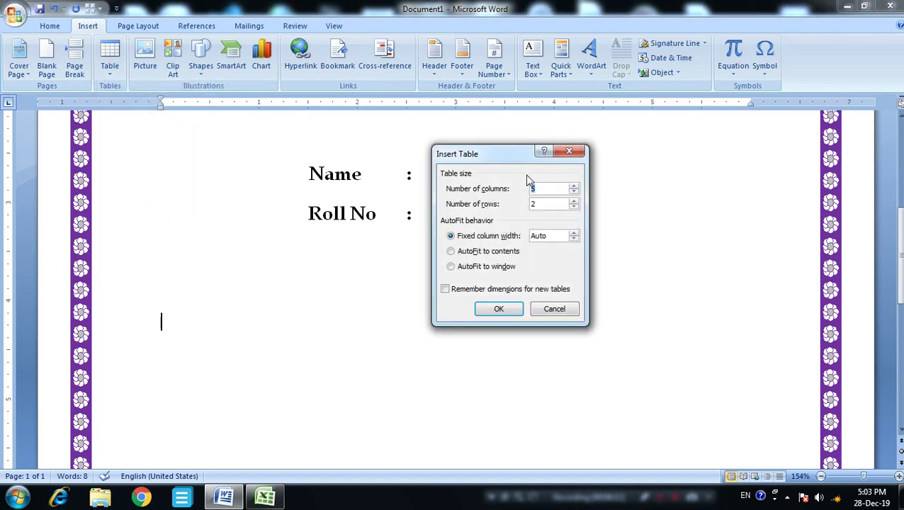
left_click(574, 186)
left_click(573, 186)
left_click(574, 186)
left_click(574, 185)
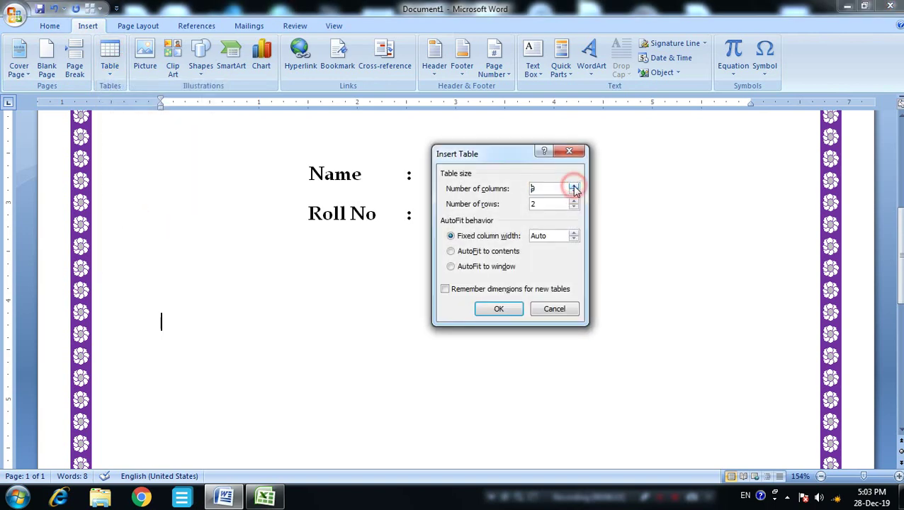
left_click(574, 201)
left_click(574, 201)
left_click(574, 201)
left_click(573, 201)
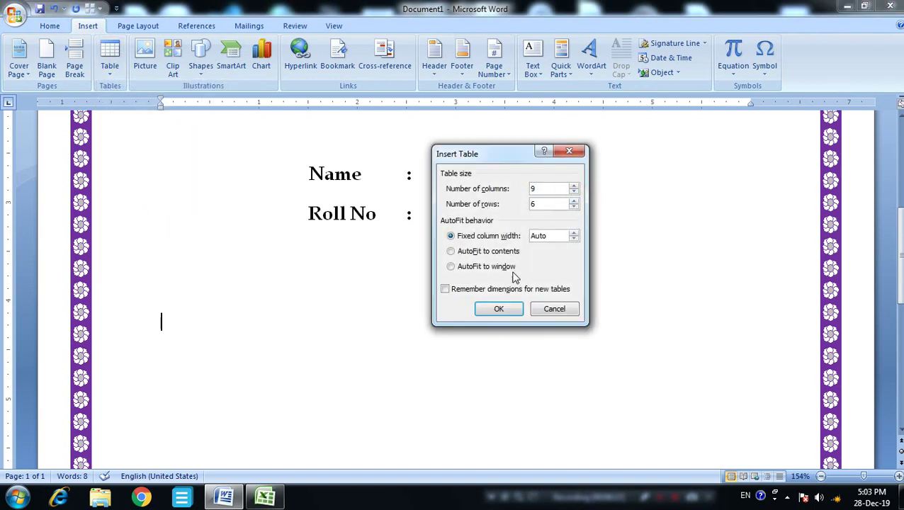
left_click(499, 311)
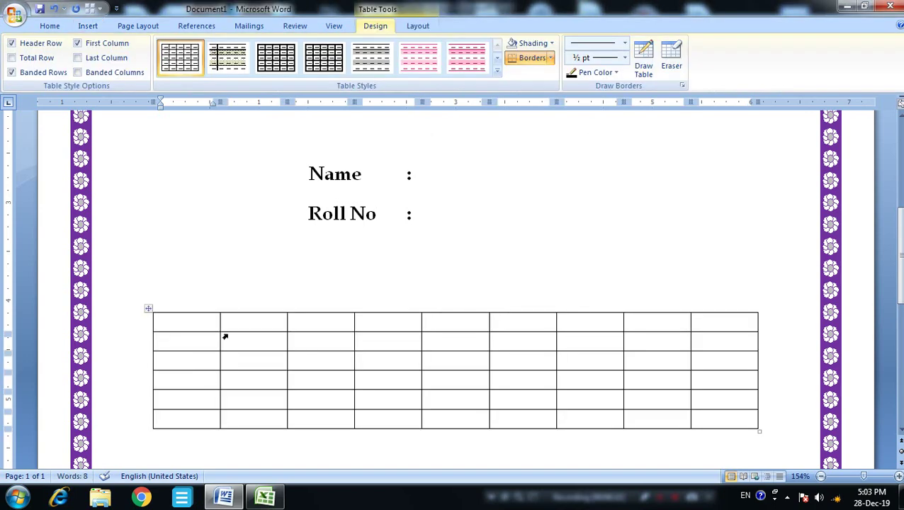
Enter 'Sr No' and 'Subject' in the first two header cells.
type("S")
type("r No")
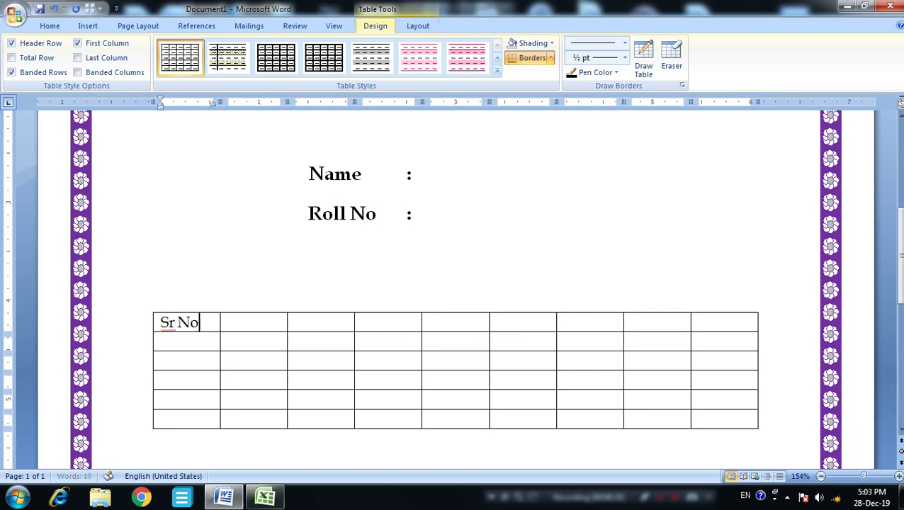
key("Tab")
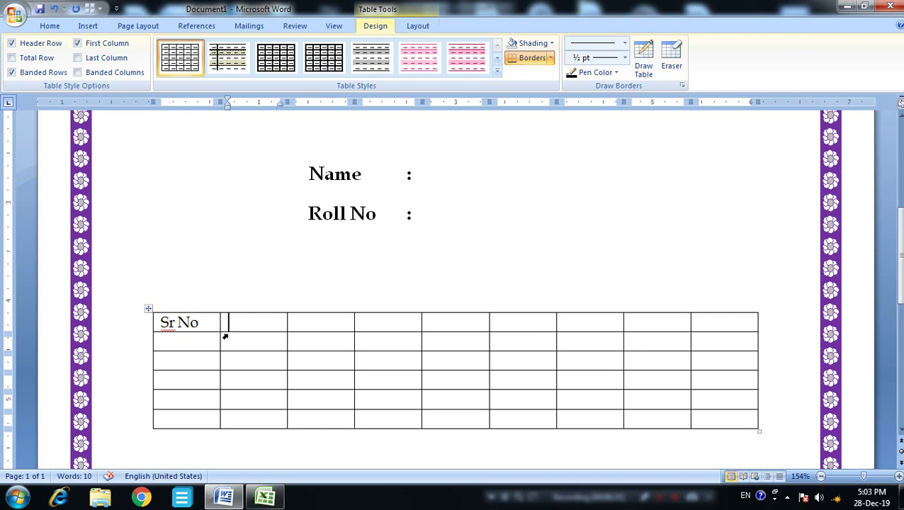
type("S")
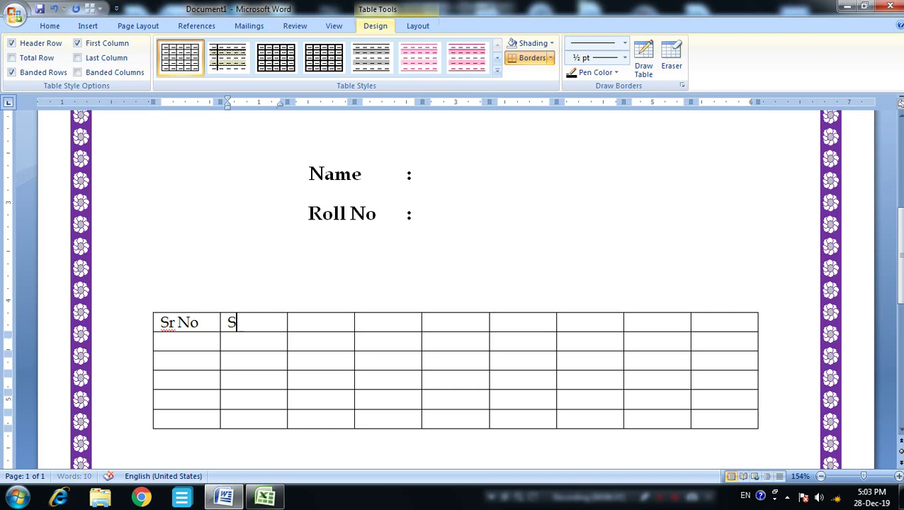
type("ubjec")
type("t")
key("Tab")
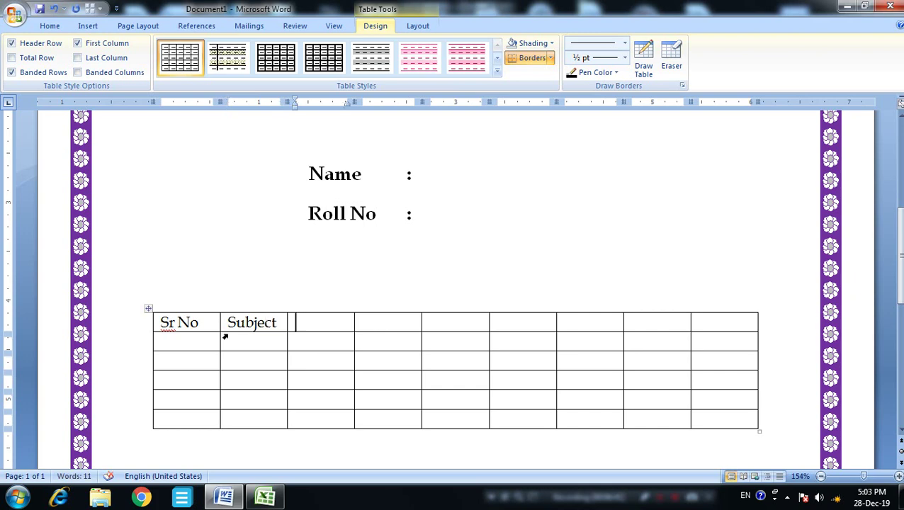
Enter 'Total Marks', 'Passing Marks' and 'Obtain Marks' in the next three header cells.
type("O")
key("BackSpace")
type("T")
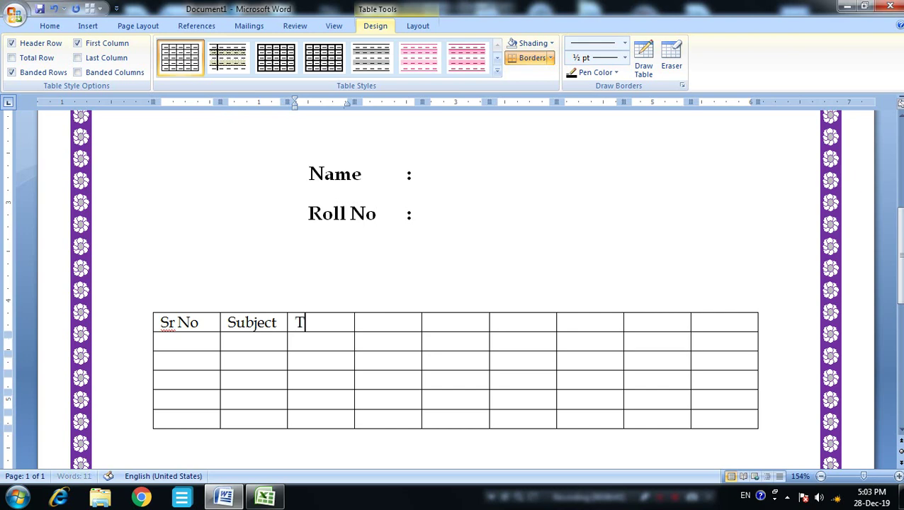
type("otal")
type(" Mart")
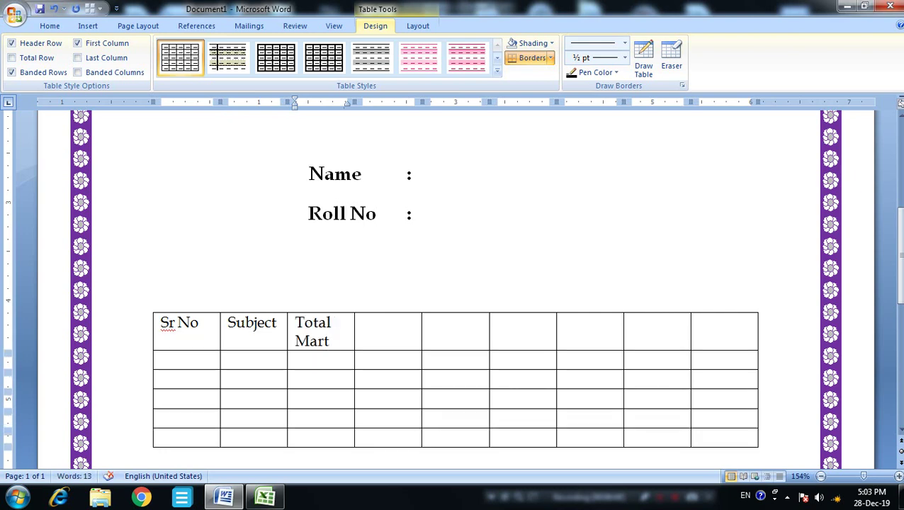
key("BackSpace")
type("ks")
key("Tab")
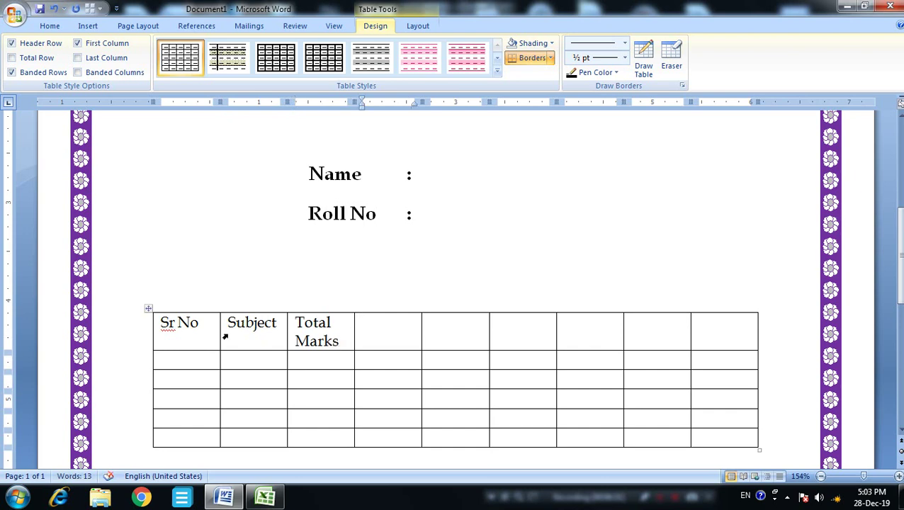
type("pass")
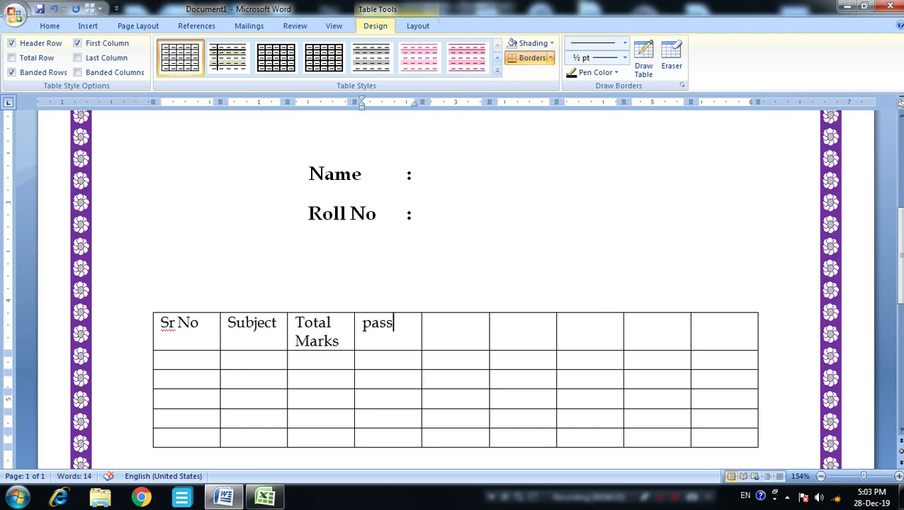
type("ing Ma")
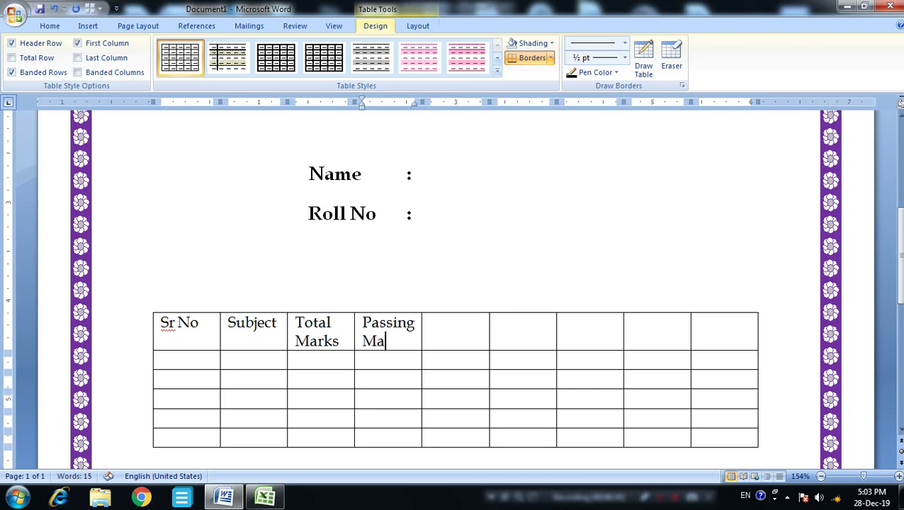
type("rks")
key("Tab")
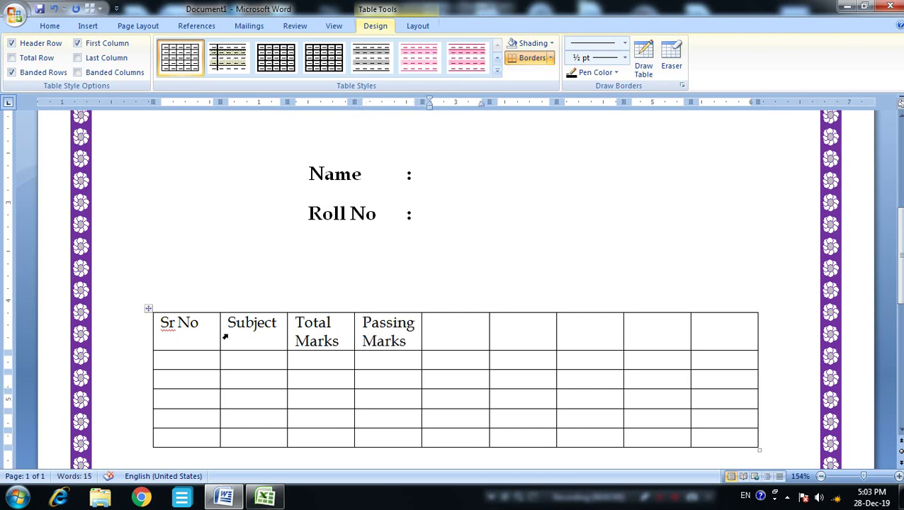
type("Obtain")
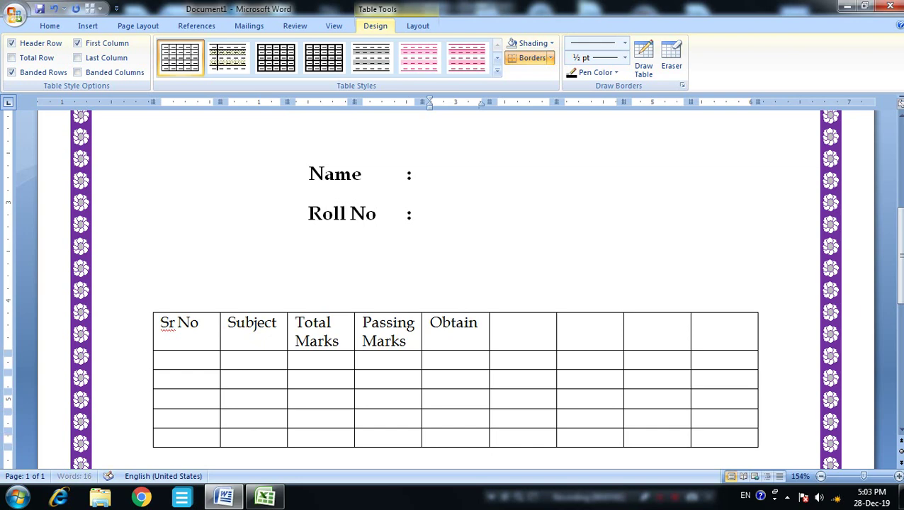
type(" Mar")
type("ks")
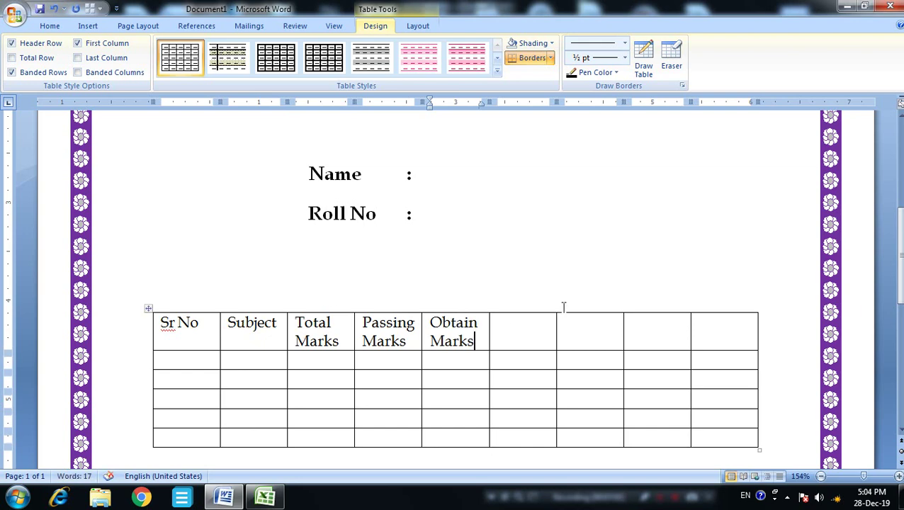
Delete the four empty right-hand columns, stretch the table to page width, and widen Subject.
left_click_drag(522, 313, 715, 333)
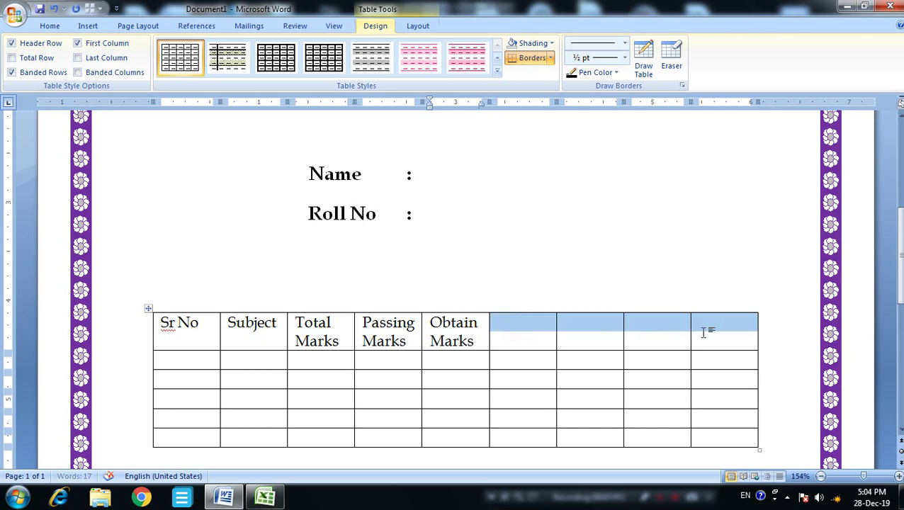
left_click(518, 292)
mouse_move(509, 329)
left_mouse_down()
mouse_move(663, 362)
mouse_move(706, 436)
left_mouse_up()
right_click(684, 405)
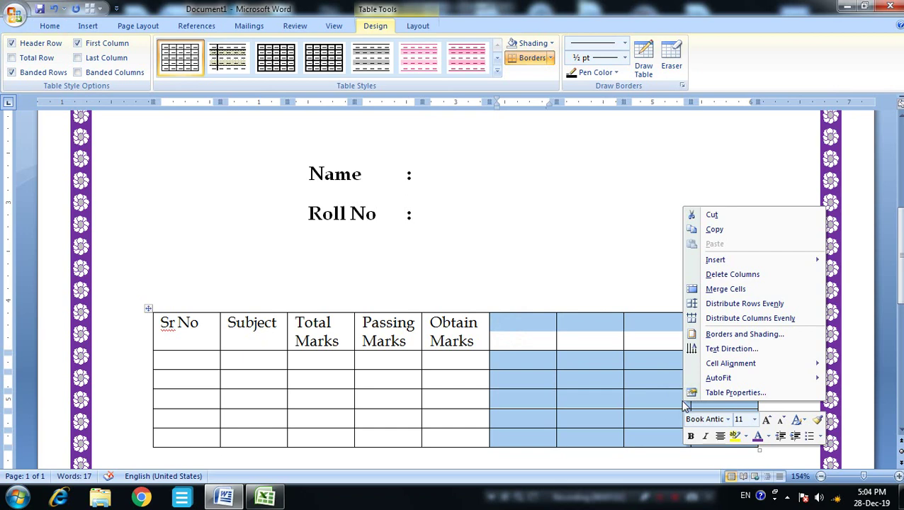
left_click(736, 274)
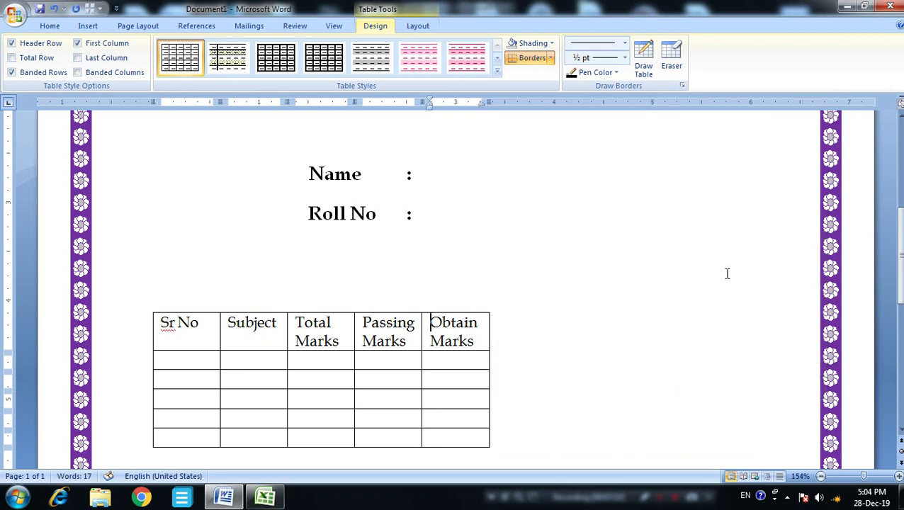
left_click_drag(490, 448, 755, 447)
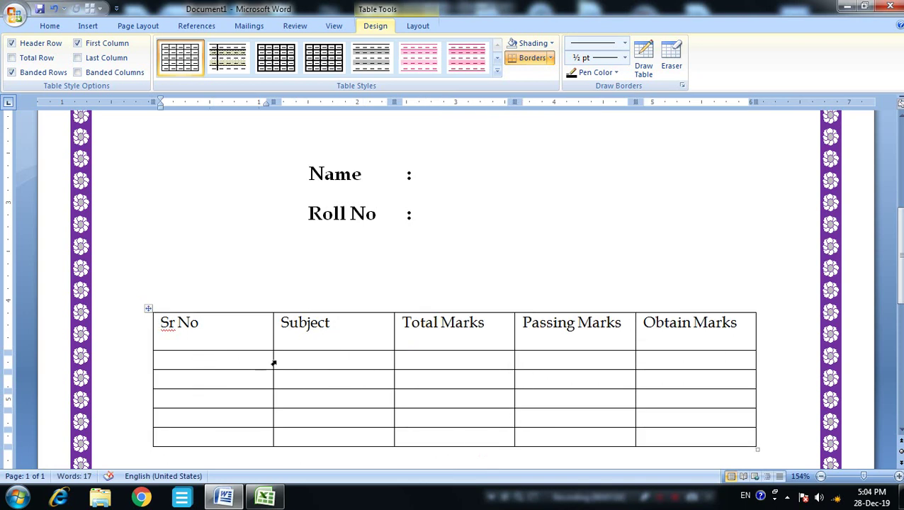
left_click_drag(273, 362, 214, 379)
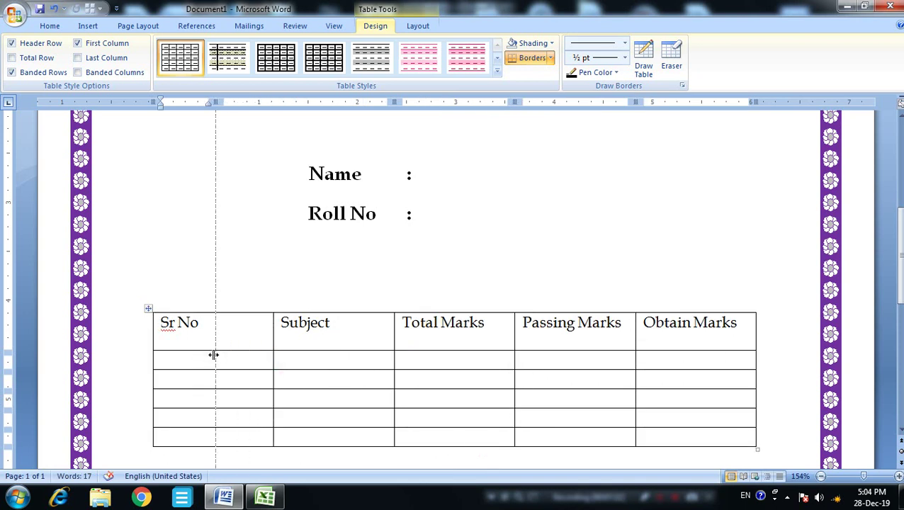
Fill the Subject column with Hindi, English, Math, Science and S. Science.
left_click(248, 362)
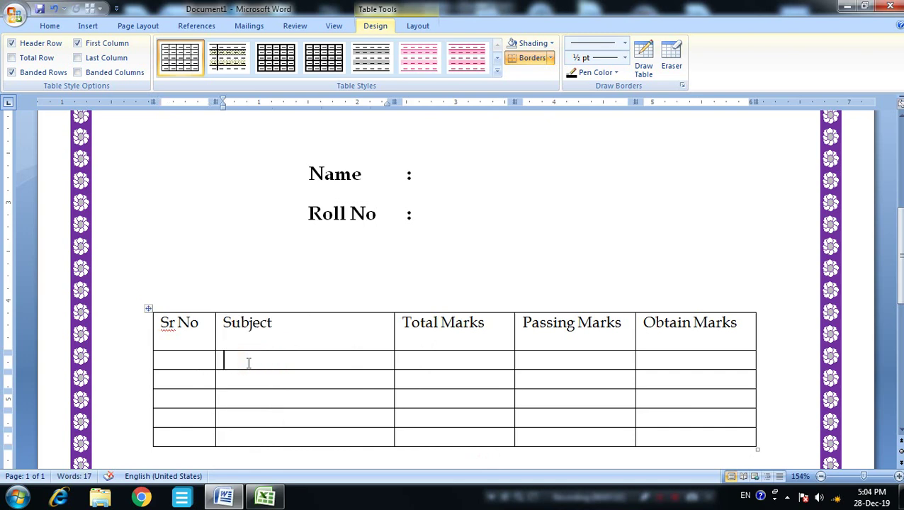
type("Hindi")
key("Down")
type("En")
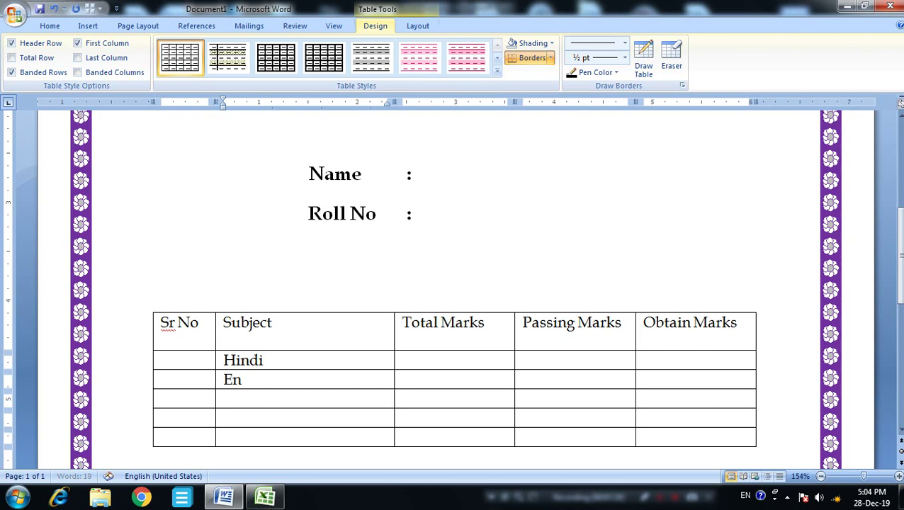
type("g")
type("lish")
key("Down")
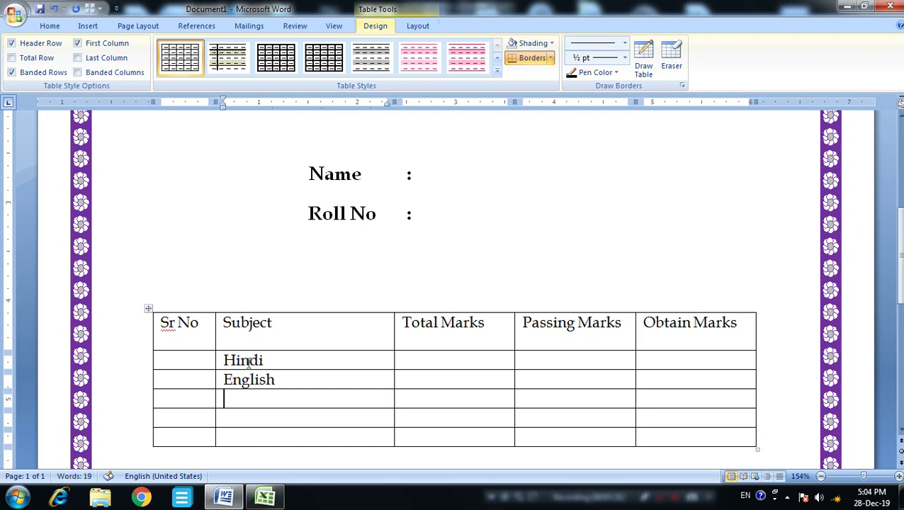
type("Math")
key("Down")
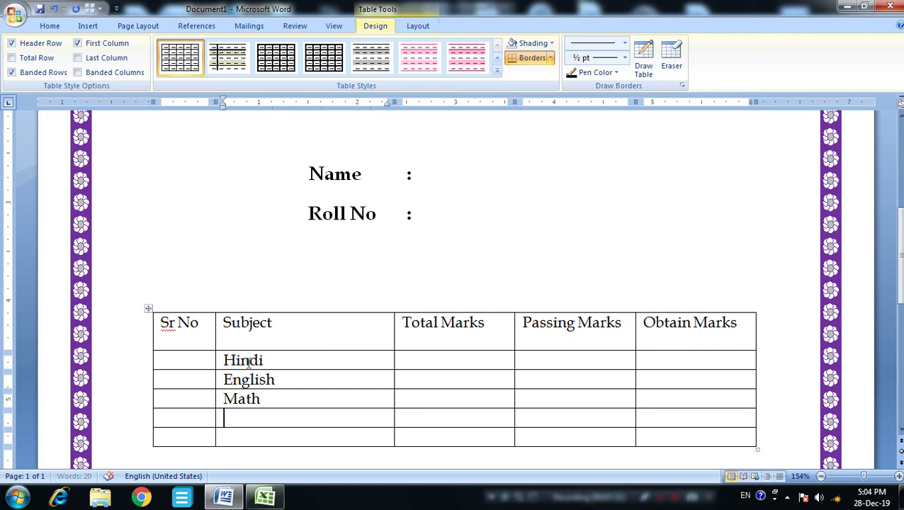
type("Science")
key("Down")
type("S")
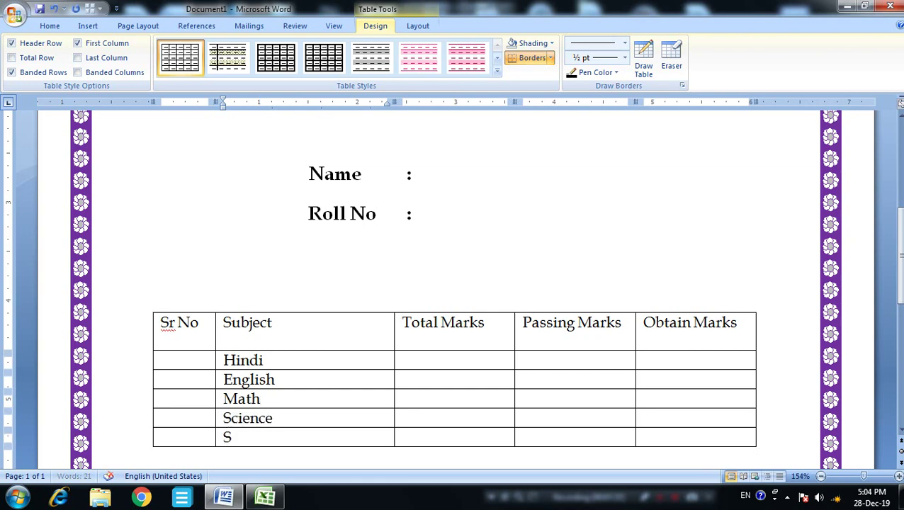
type(".")
type(" Scienc")
type("e")
Add new rows at the bottom for Drawing and Total subjects.
key("Tab")
key("Tab")
key("Tab")
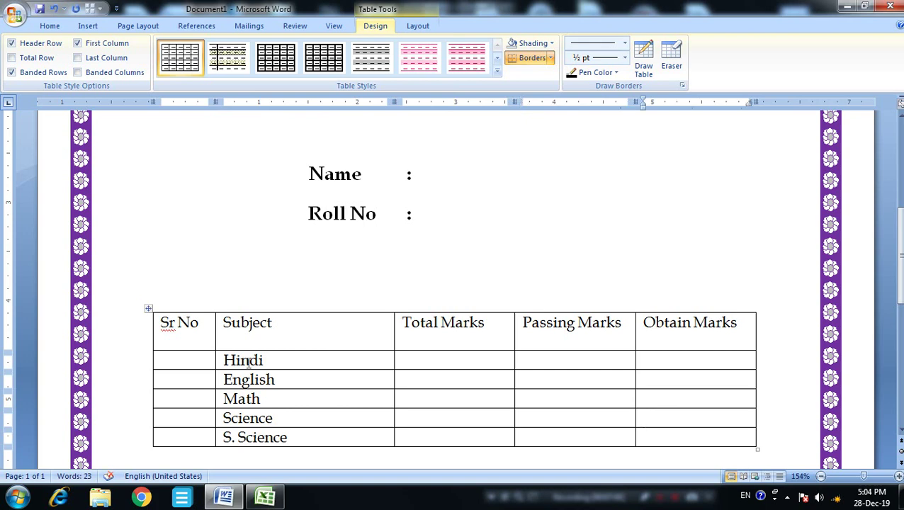
key("Tab")
key("Tab")
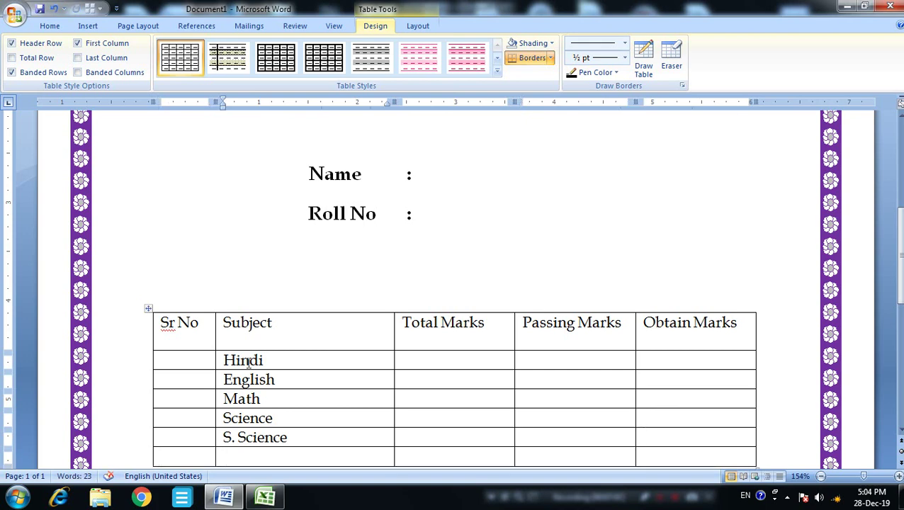
type("Draw")
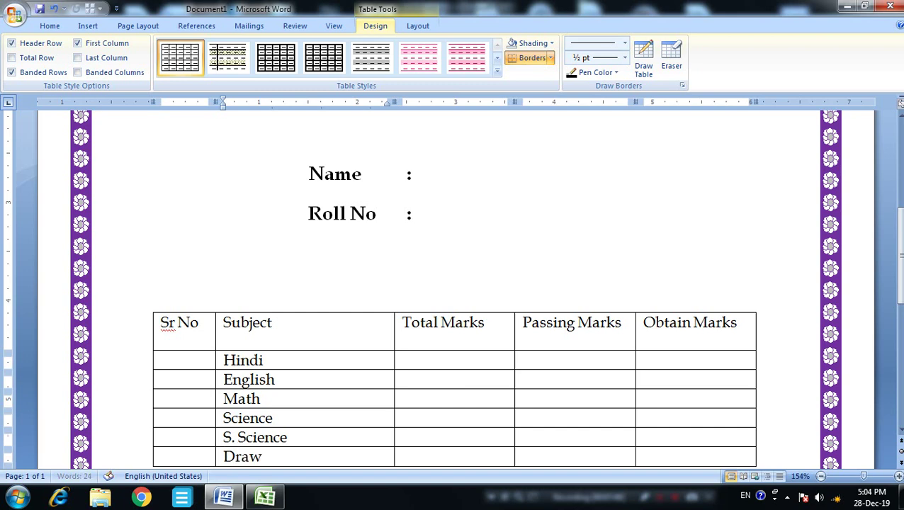
type("ing")
key("Tab")
key("Tab")
key("Tab")
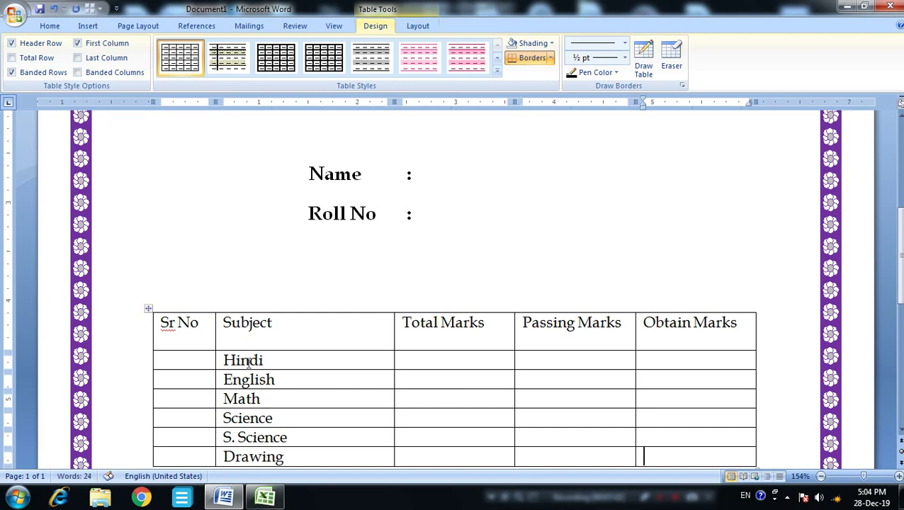
key("Tab")
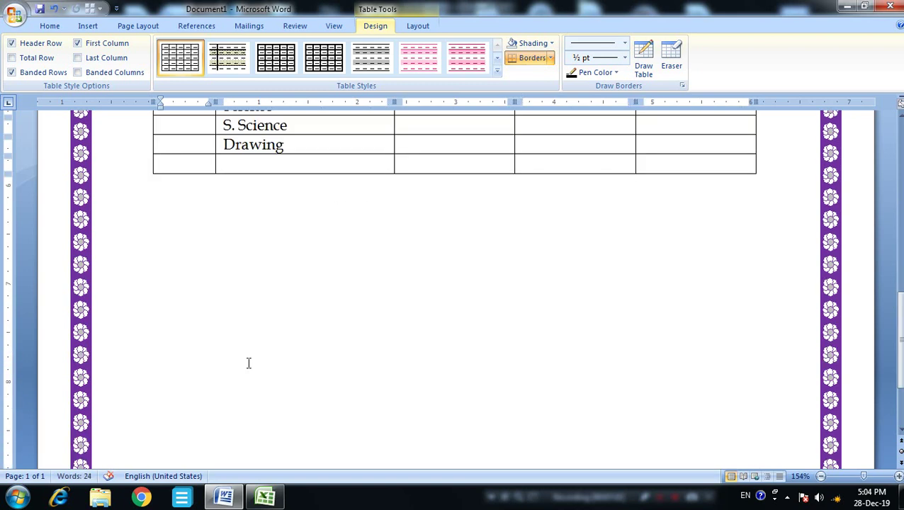
key("Tab")
type("t")
type("tal")
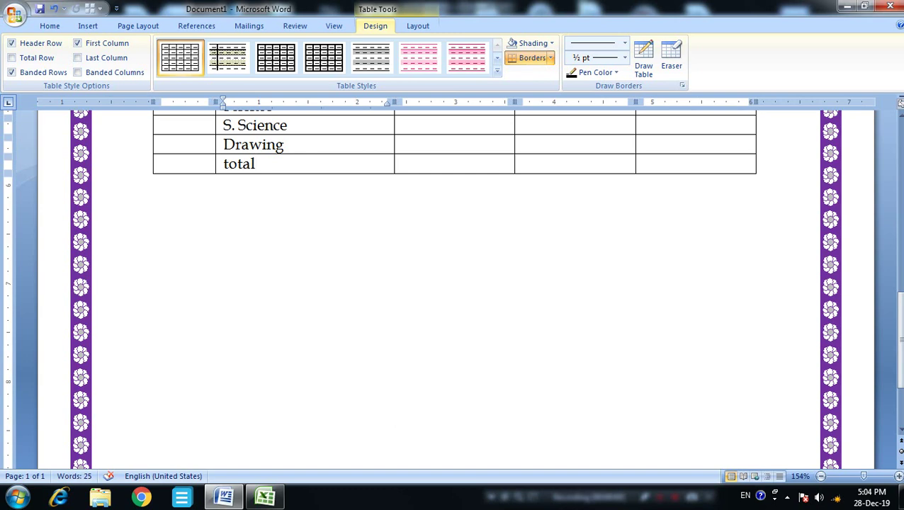
Merge the bottom row's Sr No through Passing Marks cells into one Total cell.
scroll(283, 357, "up", 3)
scroll(318, 354, "up", 1)
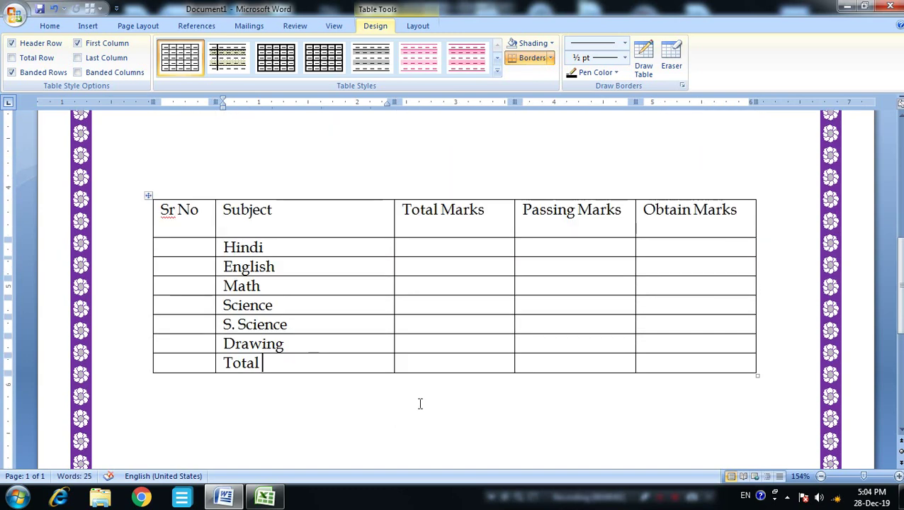
left_click_drag(564, 363, 214, 365)
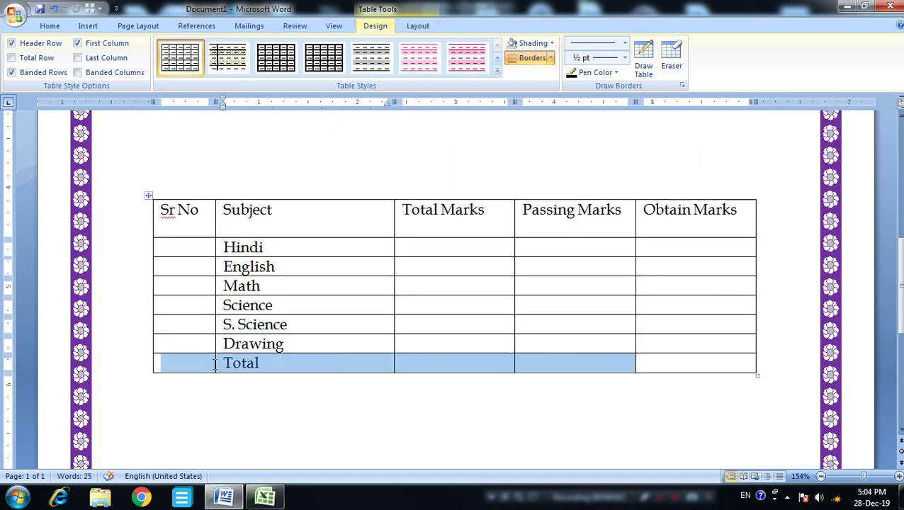
right_click(287, 375)
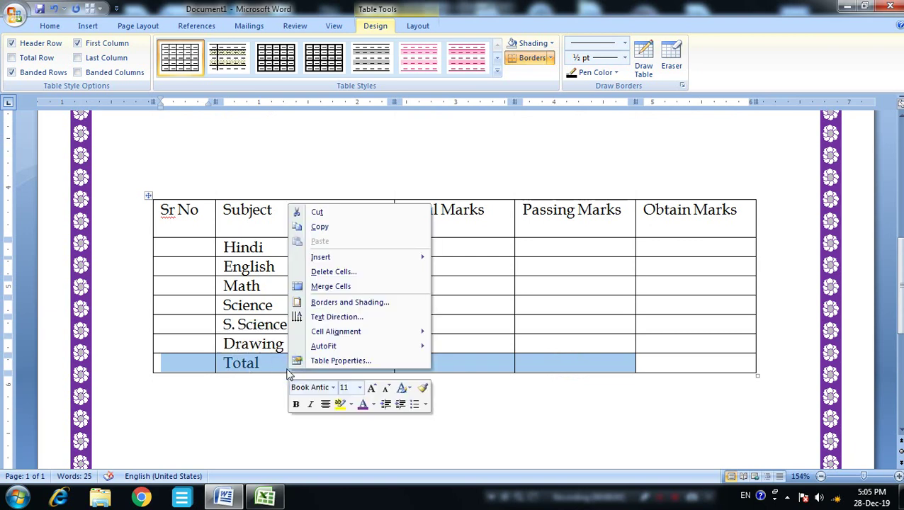
left_click(322, 285)
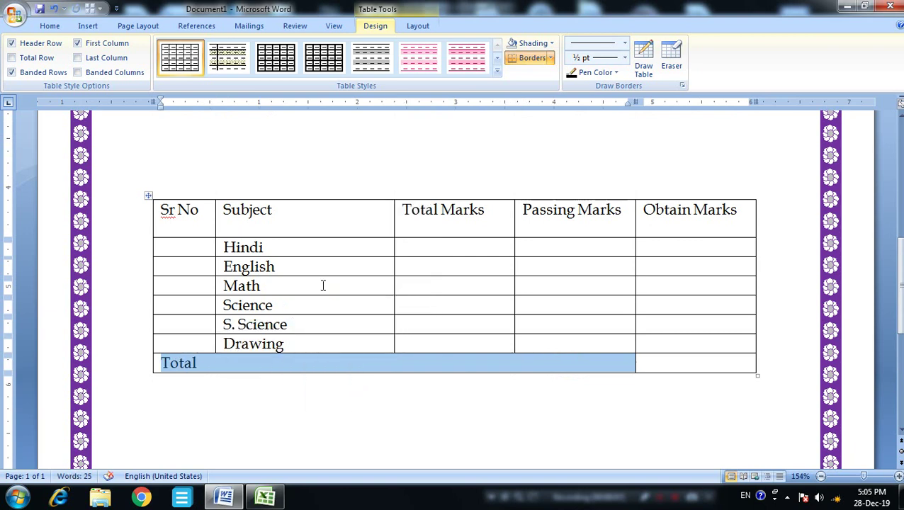
Number the Sr No cells 1 to 6, from Hindi down to the last subject.
left_click(183, 241)
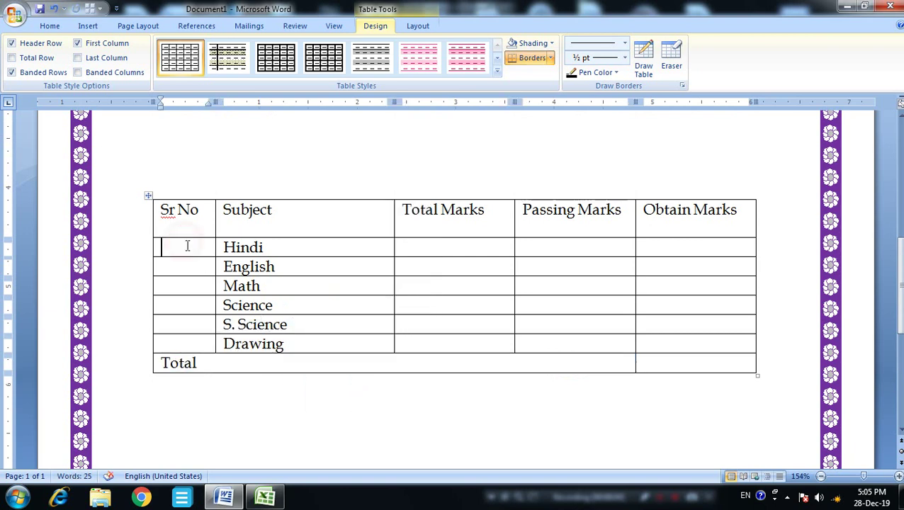
type("1")
key("Down")
type("2")
key("Down")
type("3")
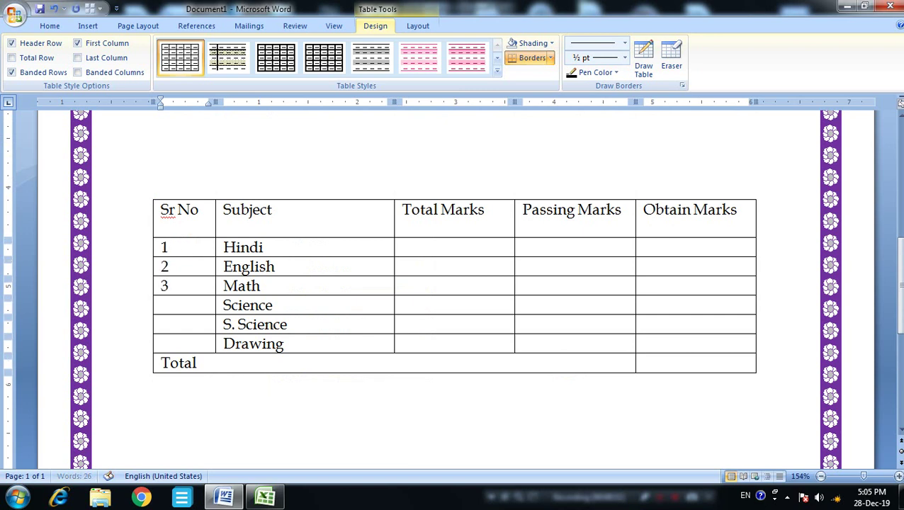
key("Down")
type("4")
key("Down")
type("5")
key("Down")
type("6")
Centre the header row labels, then select the whole marks table.
left_click(182, 187)
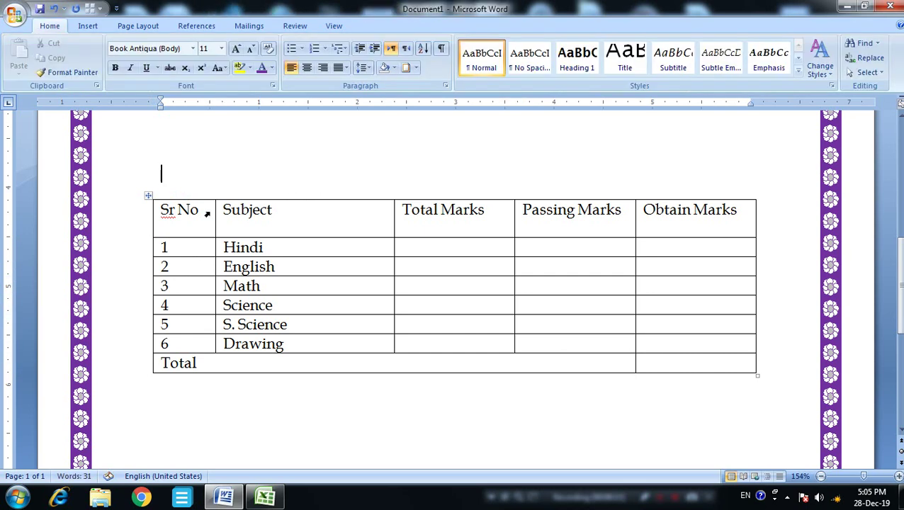
left_click(134, 211)
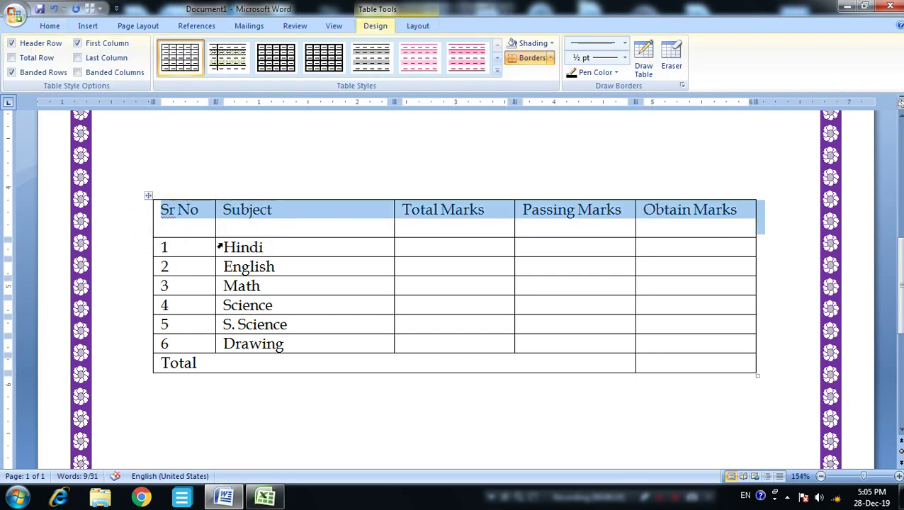
left_click(44, 28)
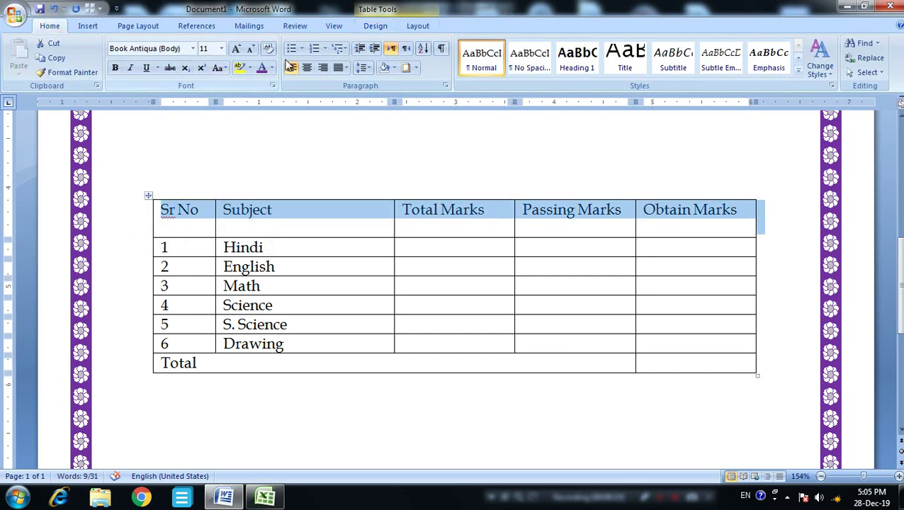
left_click(307, 69)
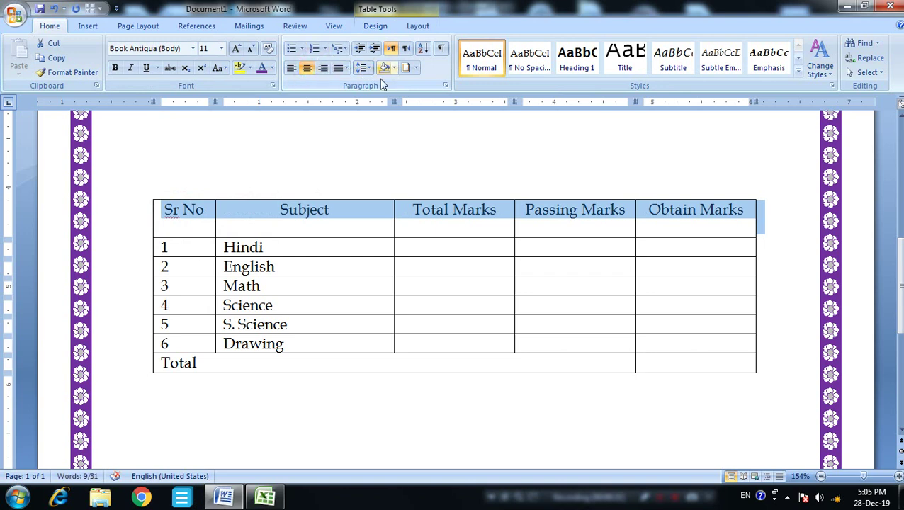
left_click(153, 246)
left_click_drag(140, 186, 666, 373)
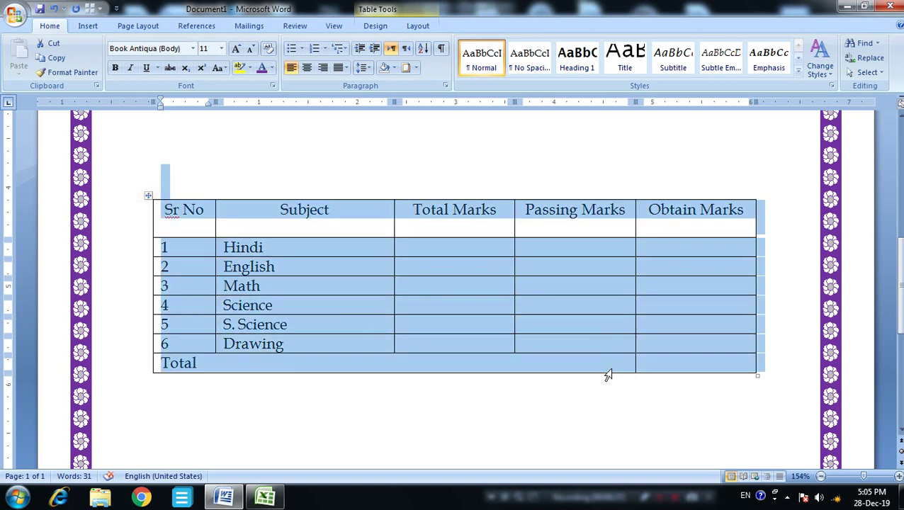
Centre all table text, narrow Subject, widen the marks columns and slightly shrink the table width.
left_click(307, 67)
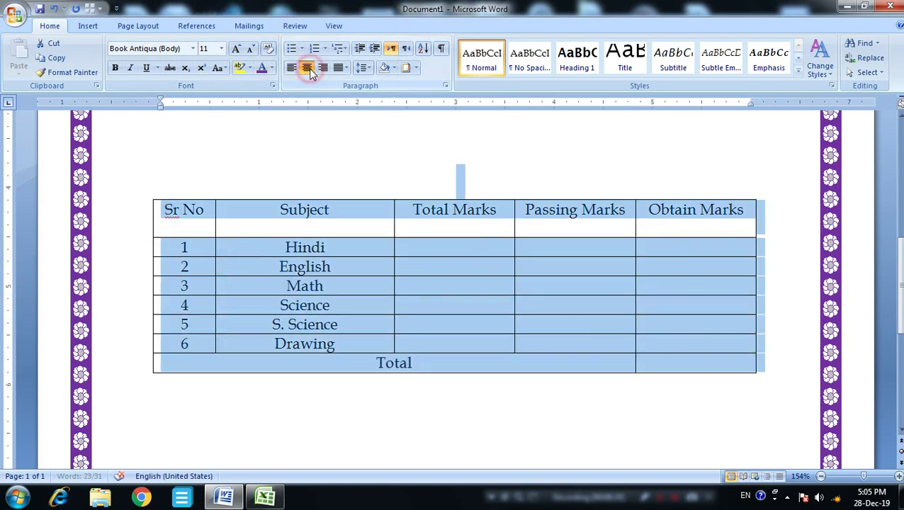
left_click(376, 287)
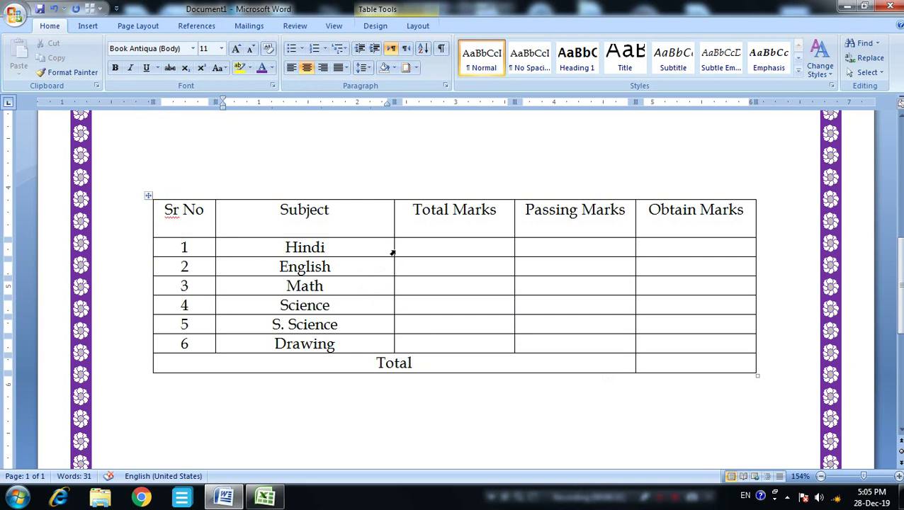
left_click_drag(393, 245, 350, 245)
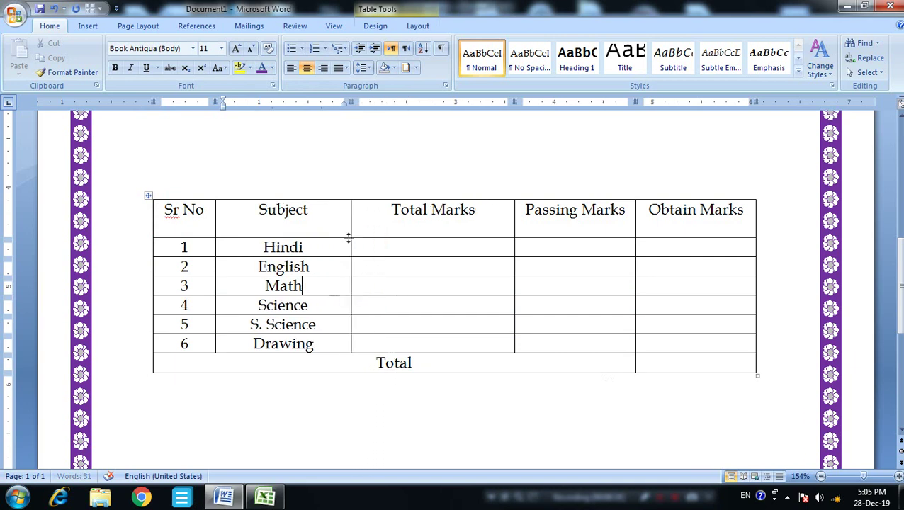
left_click_drag(512, 246, 474, 247)
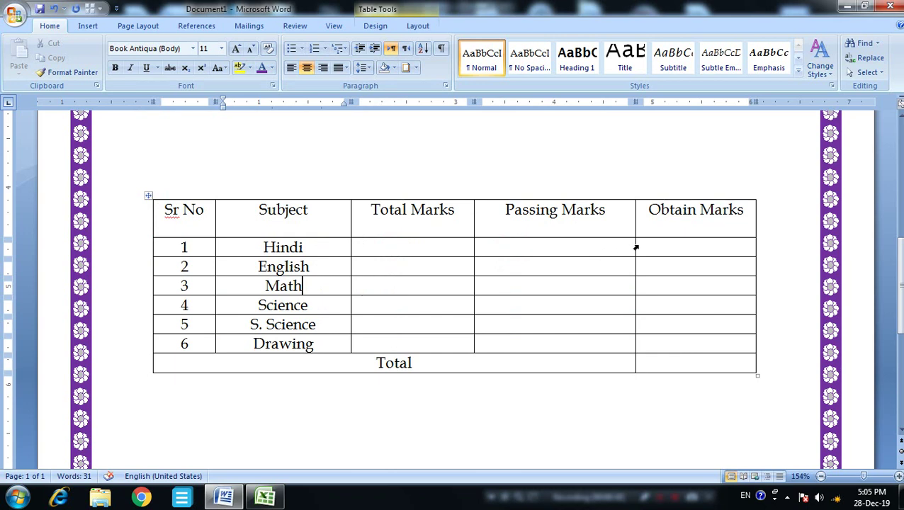
left_click_drag(634, 245, 606, 258)
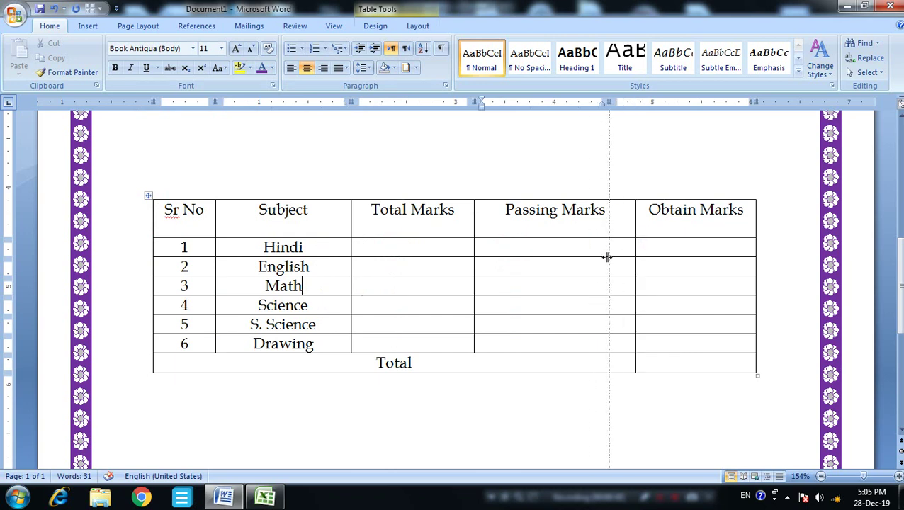
left_click_drag(756, 375, 741, 374)
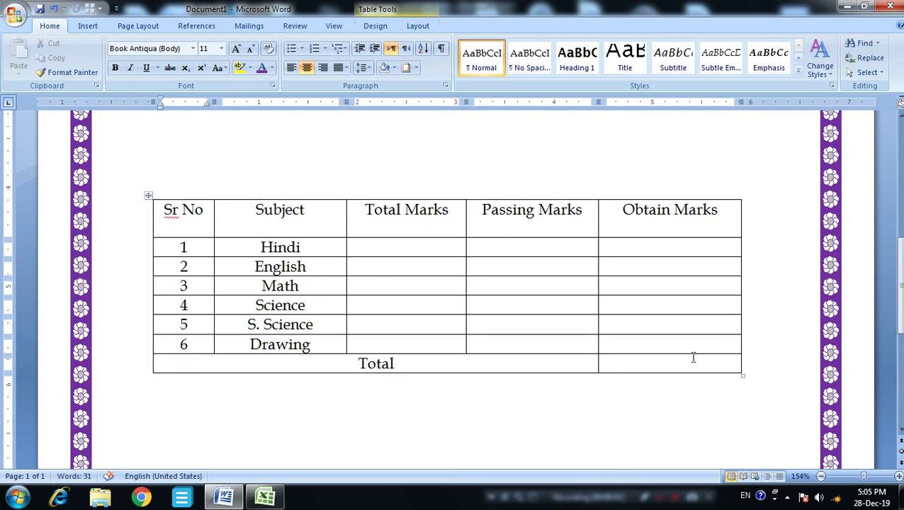
Vertically centre the text in every cell of the table with Align Center.
left_click_drag(699, 362, 258, 230)
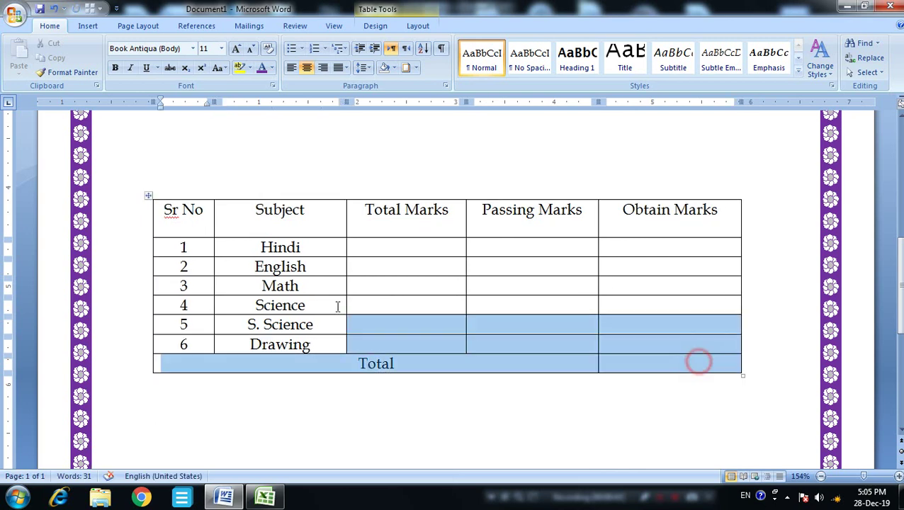
right_click(258, 231)
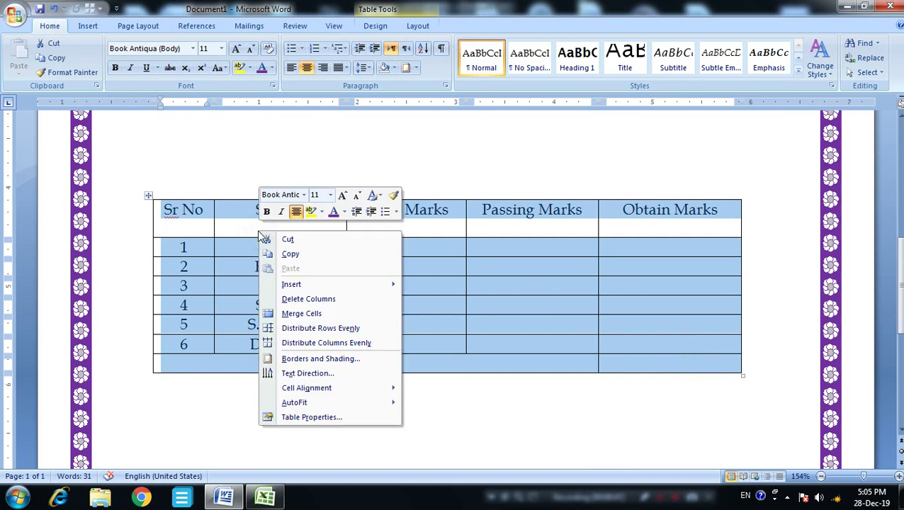
mouse_move(339, 394)
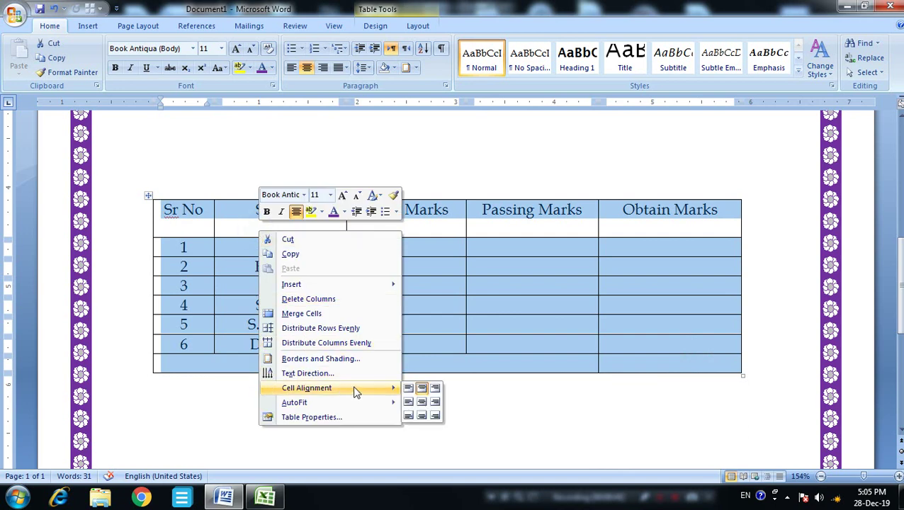
left_click(422, 402)
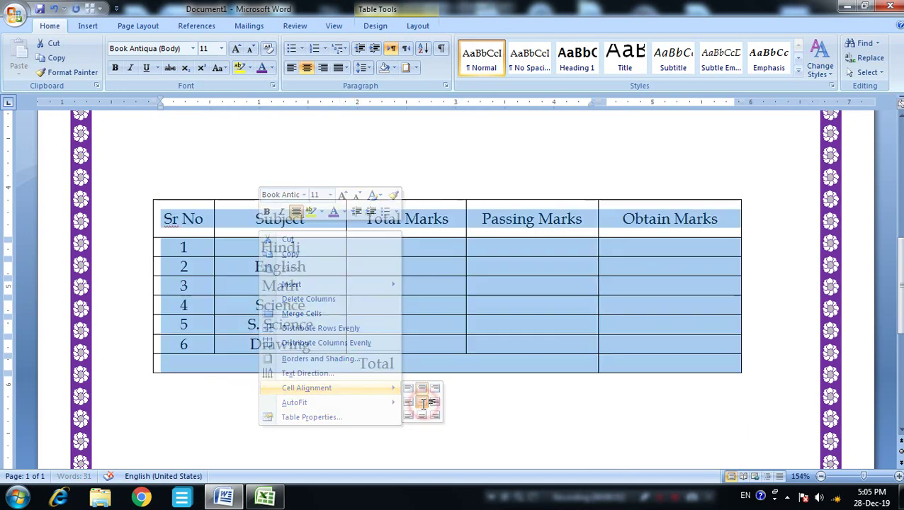
left_click(481, 306)
Make the table rows taller and add blank lines below Result and above the table.
left_click_drag(742, 377, 750, 458)
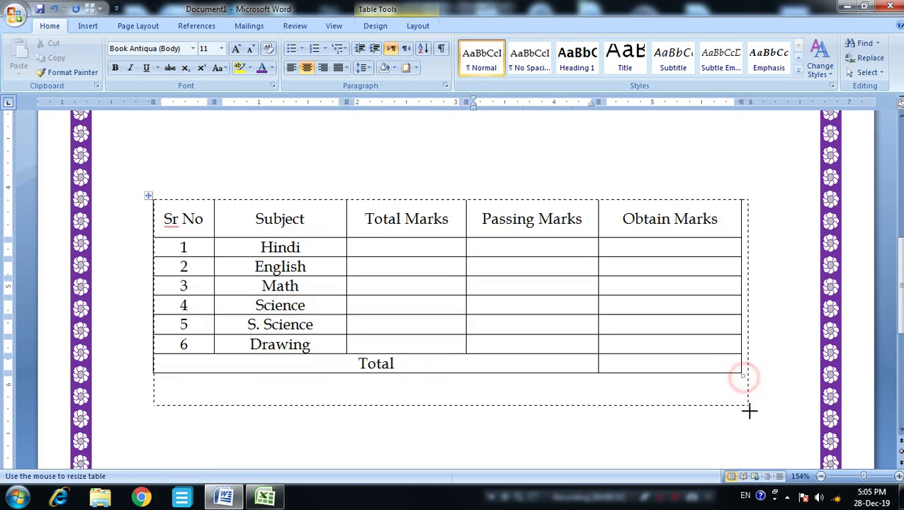
scroll(758, 447, "down", 8)
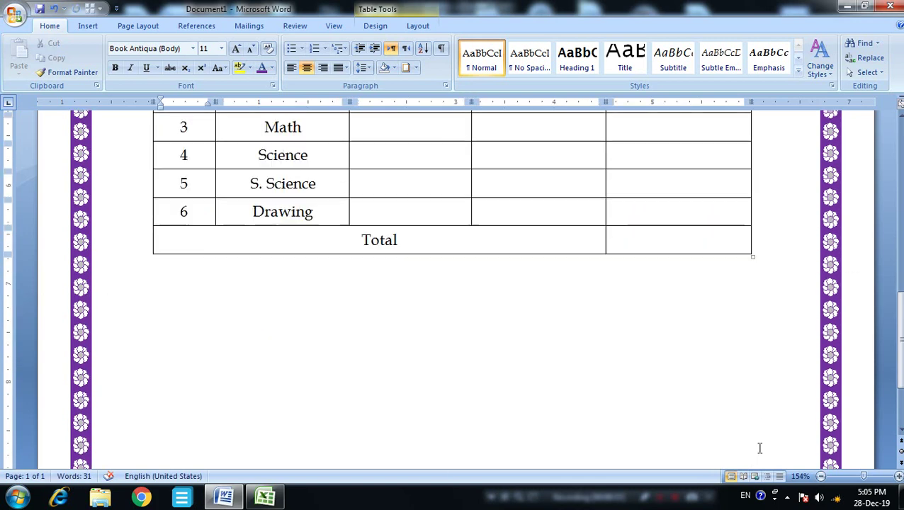
scroll(764, 424, "up", 10)
scroll(772, 416, "up", 6)
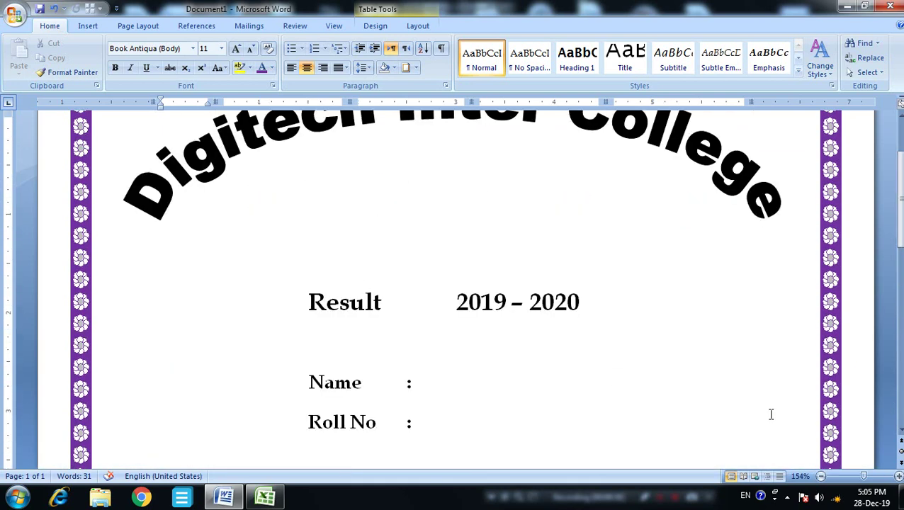
scroll(692, 409, "down", 3)
left_click(554, 288)
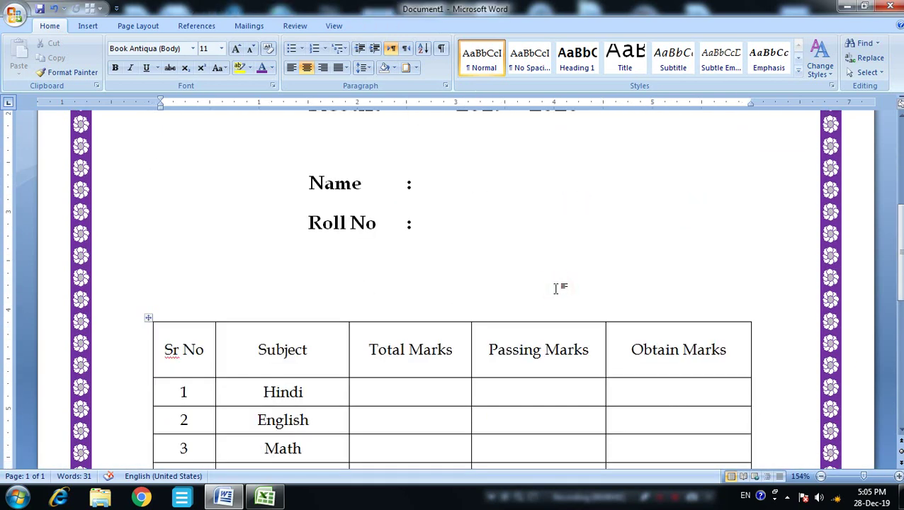
key("Return")
key("Return")
scroll(556, 286, "up", 3)
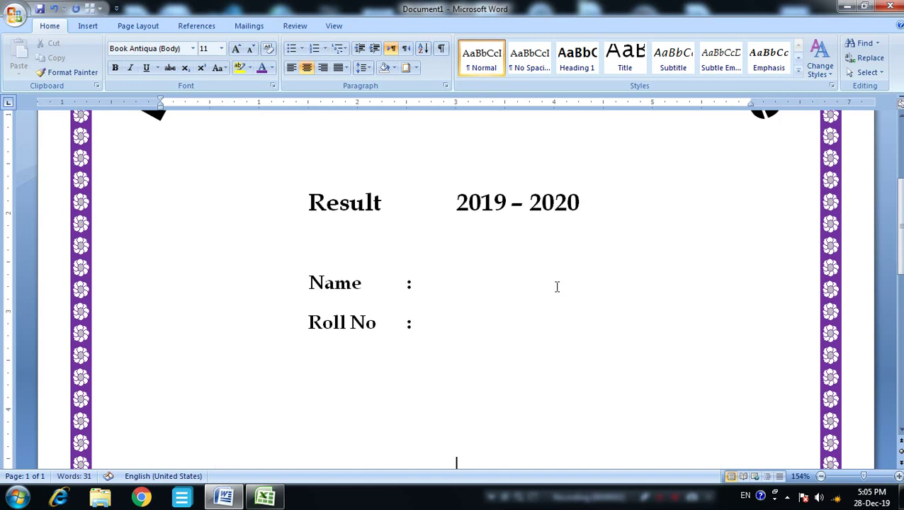
left_click(408, 262)
key("Return")
Decrease the indent of the Name and Roll No lines and left-align the blank line above the table.
left_click_drag(308, 317, 453, 359)
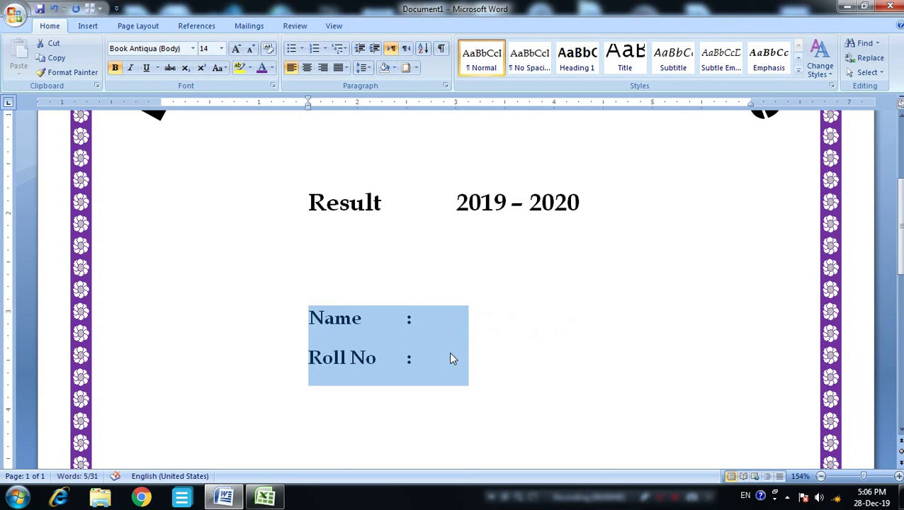
key("ctrl+shift+m")
left_click(453, 359)
scroll(454, 356, "down", 3)
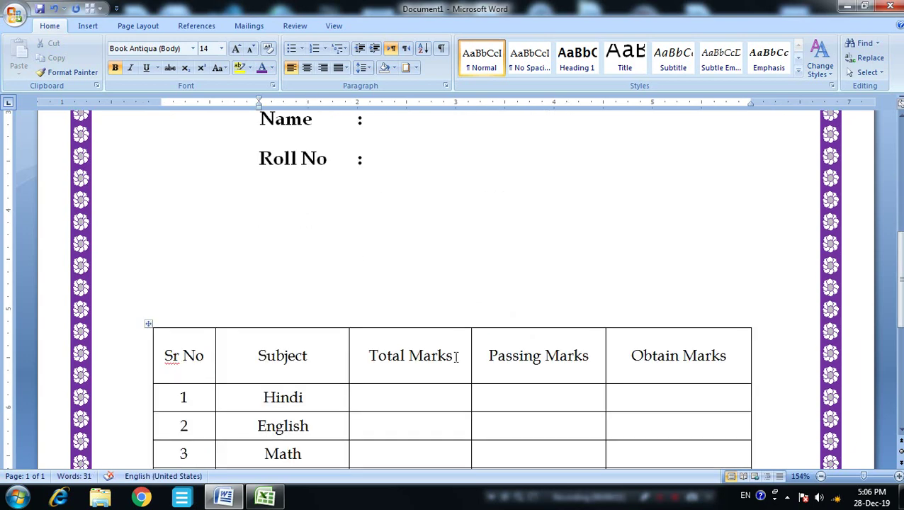
double_click(411, 264)
key("ctrl+l")
double_click(411, 265)
Select the marks table's header row.
scroll(416, 260, "down", 7)
scroll(433, 269, "up", 2)
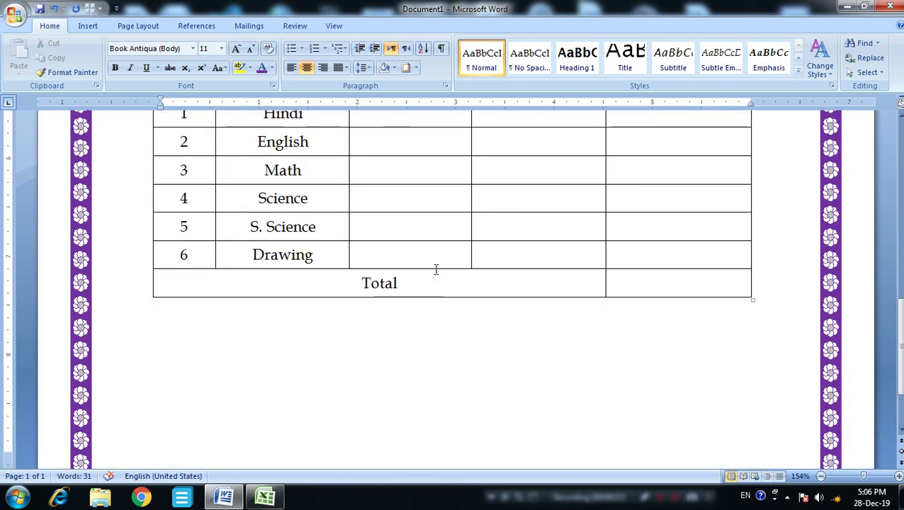
scroll(433, 269, "up", 1)
scroll(285, 240, "up", 2)
left_click_drag(176, 234, 659, 244)
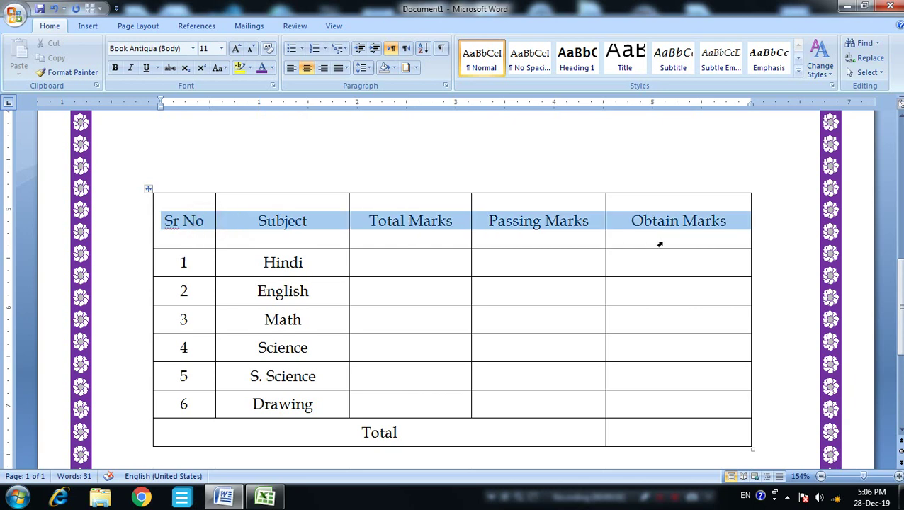
Bold the header row, then bold the serial numbers and subject names of rows 1–6.
left_click(115, 68)
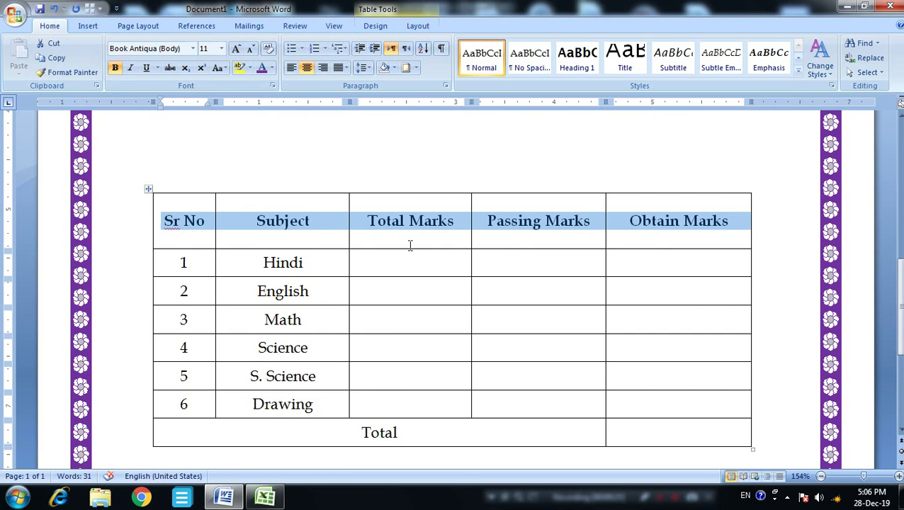
left_click_drag(167, 264, 274, 403)
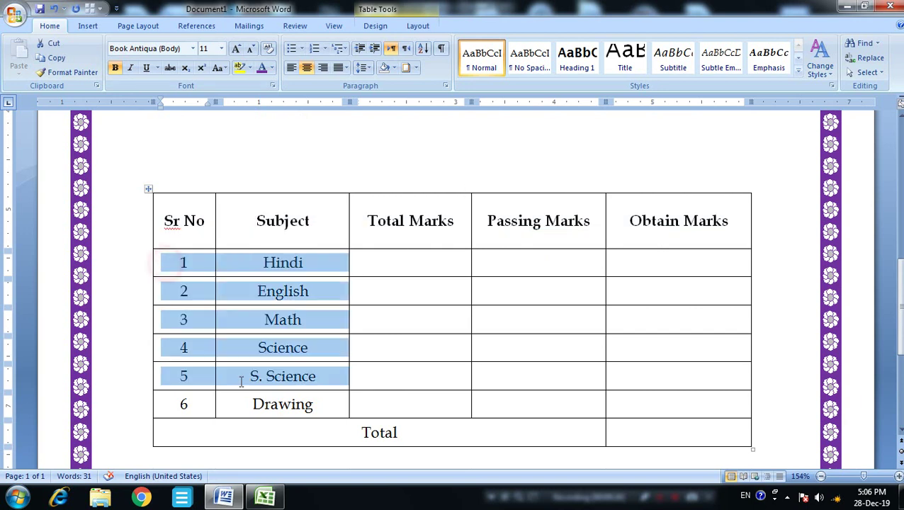
left_click(115, 67)
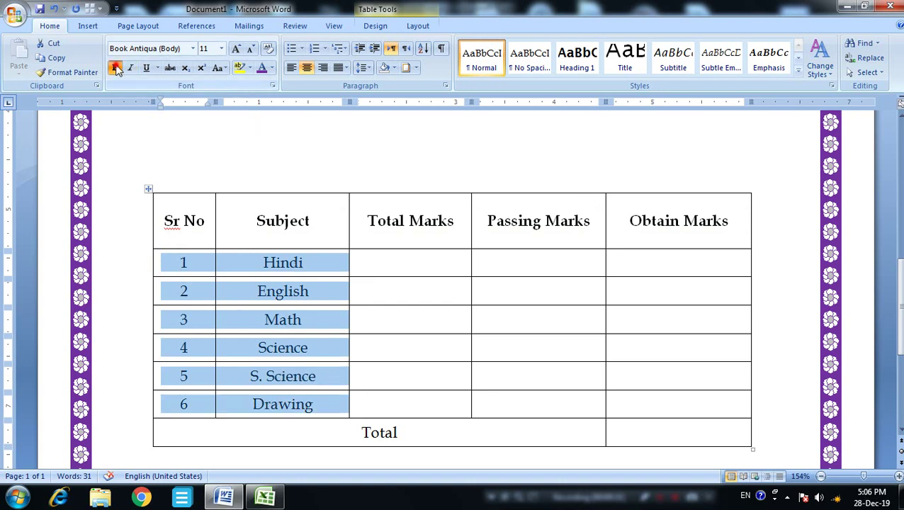
Right-align the word Total in the table's bottom row.
left_click(347, 430)
left_click_drag(415, 437, 486, 425)
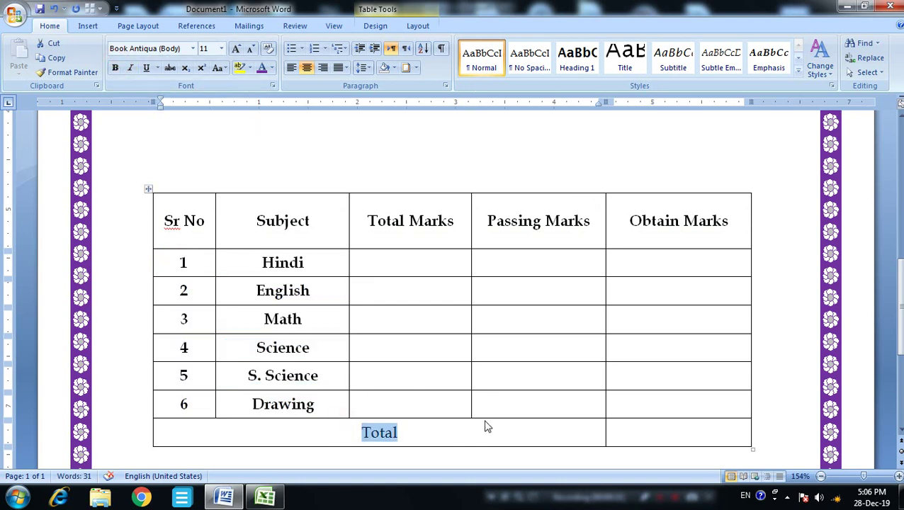
left_click(324, 67)
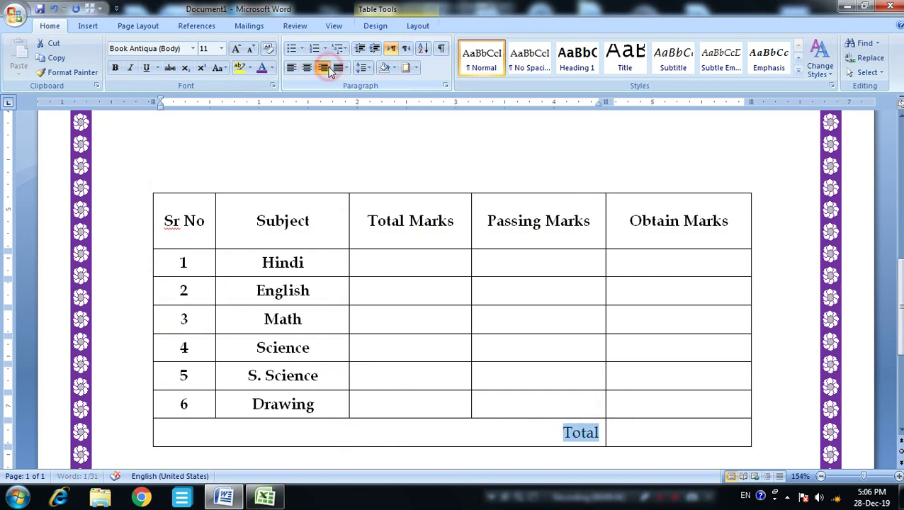
left_click(533, 296)
Enter 100 in the Total Marks cell for each subject, Hindi through Drawing.
left_click(391, 267)
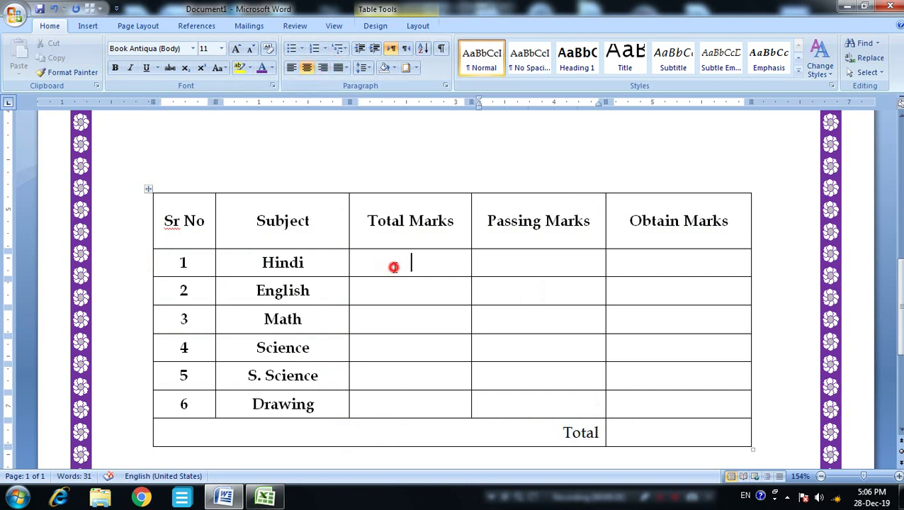
type("100")
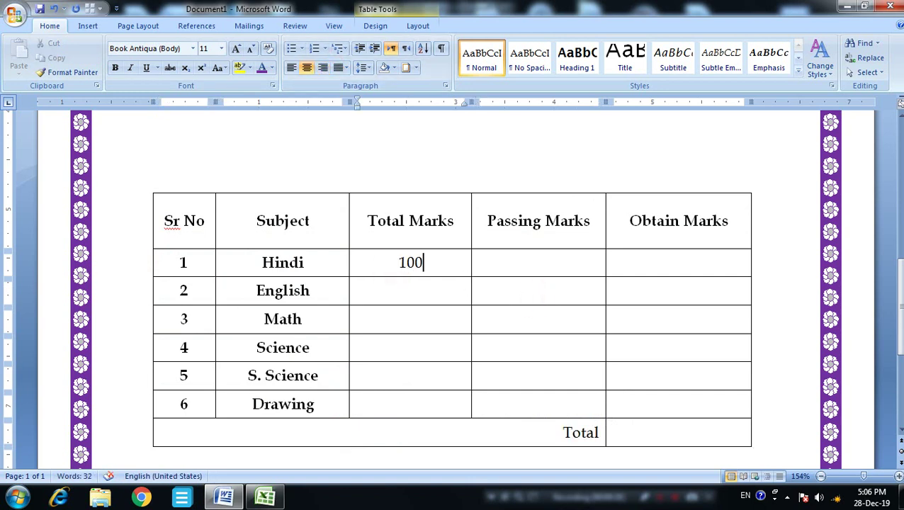
left_click(433, 289)
type("10")
type("0")
key("Down")
type("100")
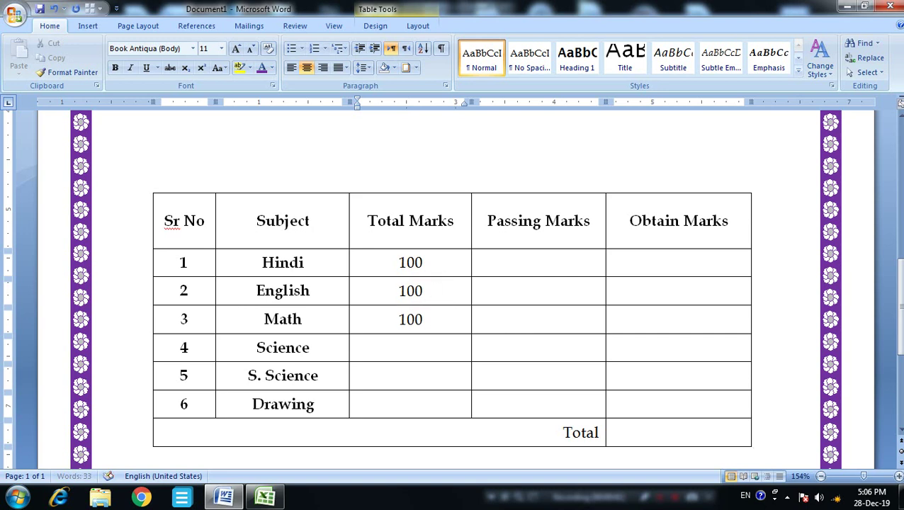
key("Down")
type("100")
key("Down")
type("10")
type("0")
key("Down")
type("100")
Enter 33 in the Passing Marks cells down the subject rows.
key("Tab")
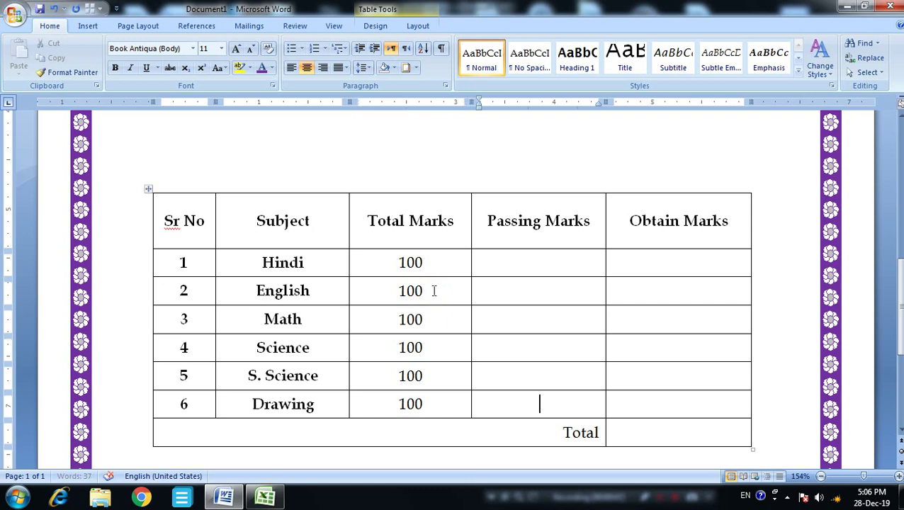
type("3")
type("3")
key("Down")
type("33")
key("Down")
type("3")
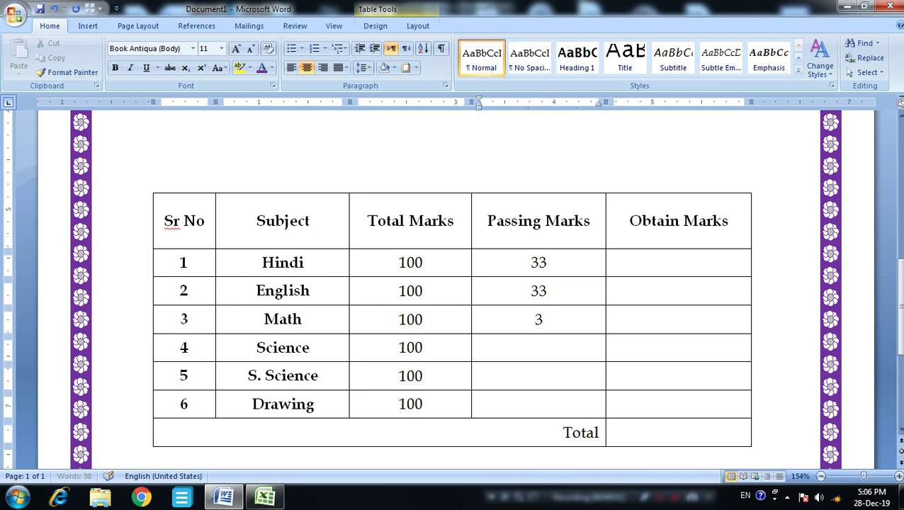
key("Up")
type("3")
key("Down")
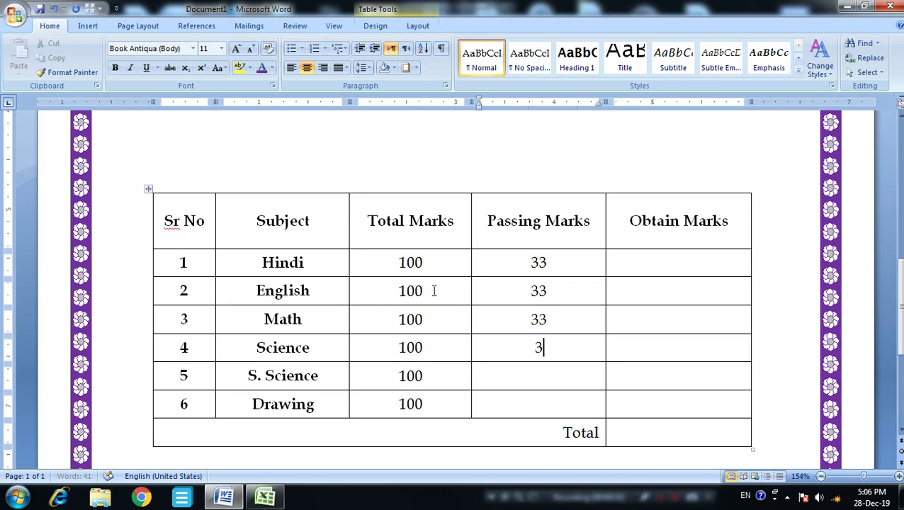
type("3")
key("Down")
type("33")
key("Down")
type("3")
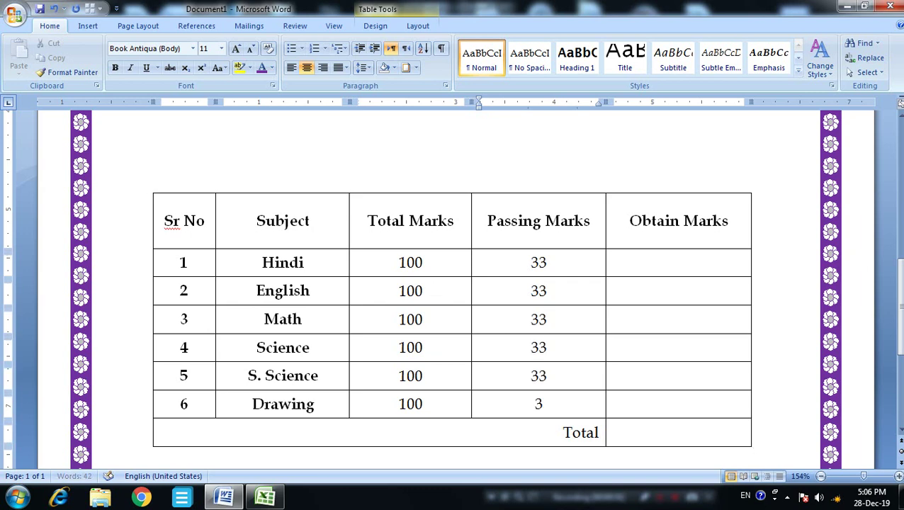
type("3")
key("Down")
Move the arched Digitech Inter College title slightly lower on the page.
scroll(434, 291, "up", 3)
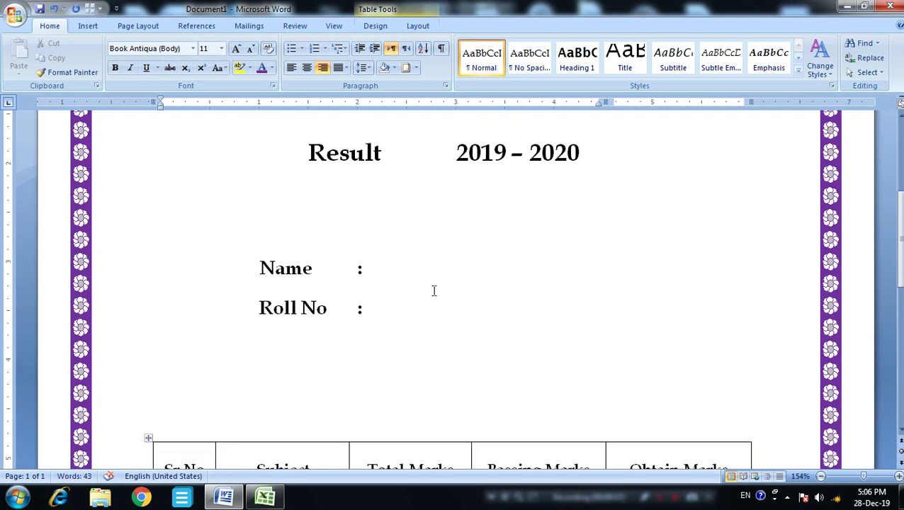
scroll(433, 294, "up", 3)
scroll(434, 290, "up", 3)
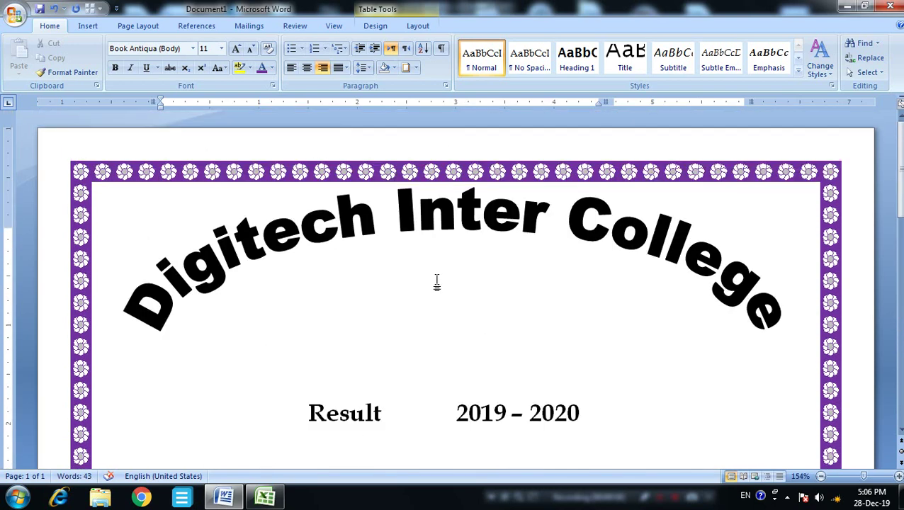
left_click(451, 214)
left_click_drag(452, 230, 480, 237)
Preview the whole one-page result card with Ctrl+F2.
scroll(504, 243, "down", 5)
scroll(504, 242, "down", 5)
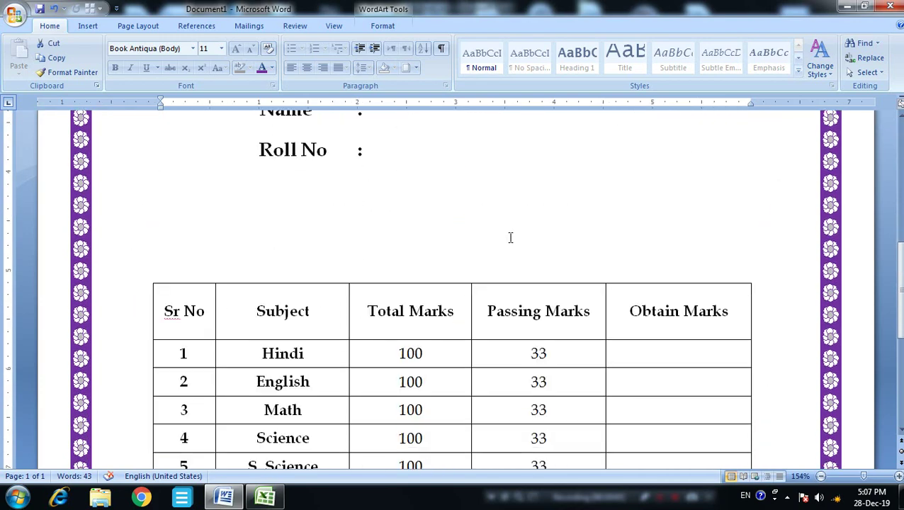
scroll(508, 236, "down", 3)
scroll(508, 235, "down", 4)
scroll(510, 233, "up", 4)
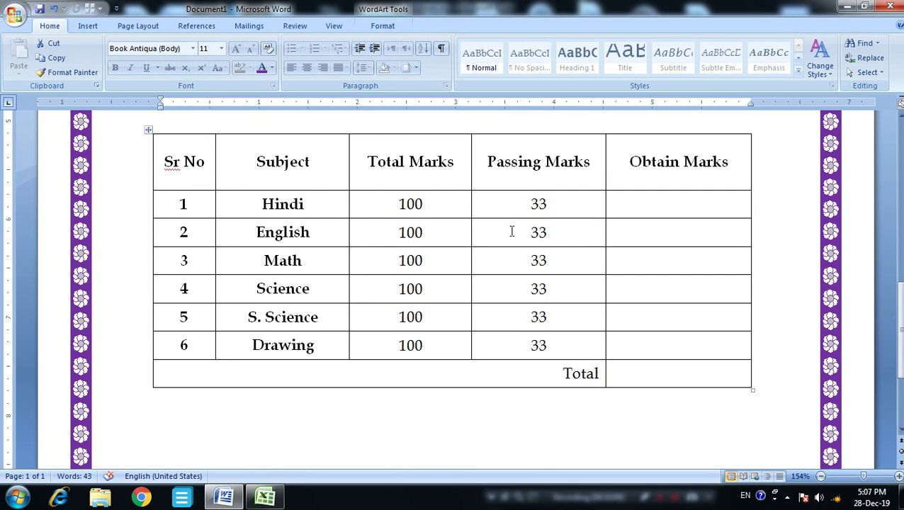
key("ctrl+F2")
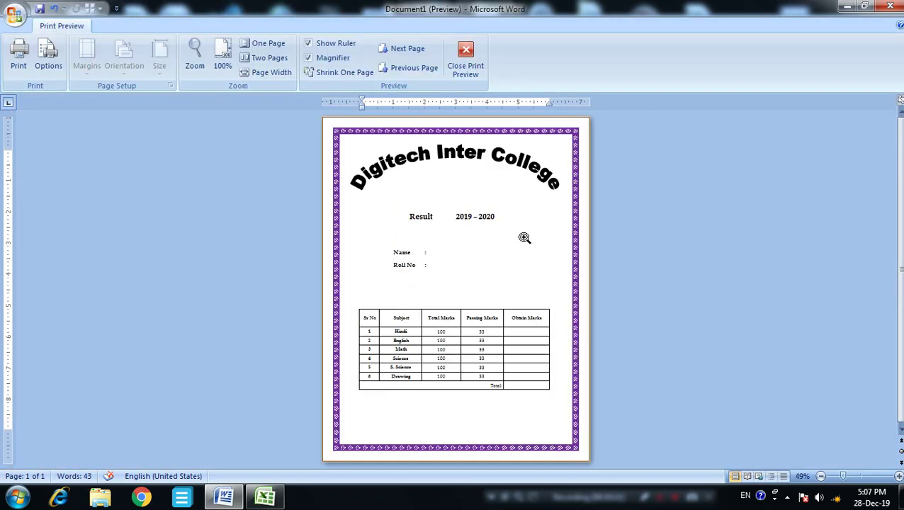
Close Print Preview and switch to the Mailings ribbon.
left_click(473, 65)
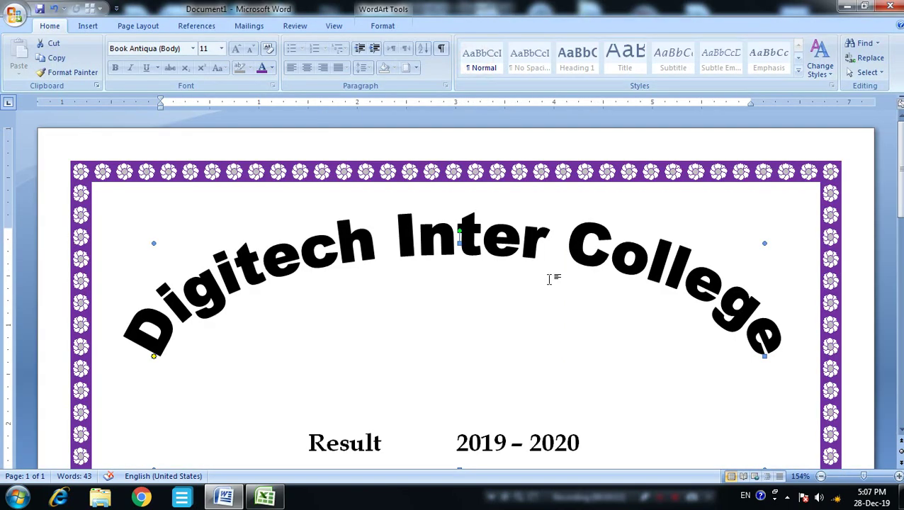
scroll(550, 279, "down", 3)
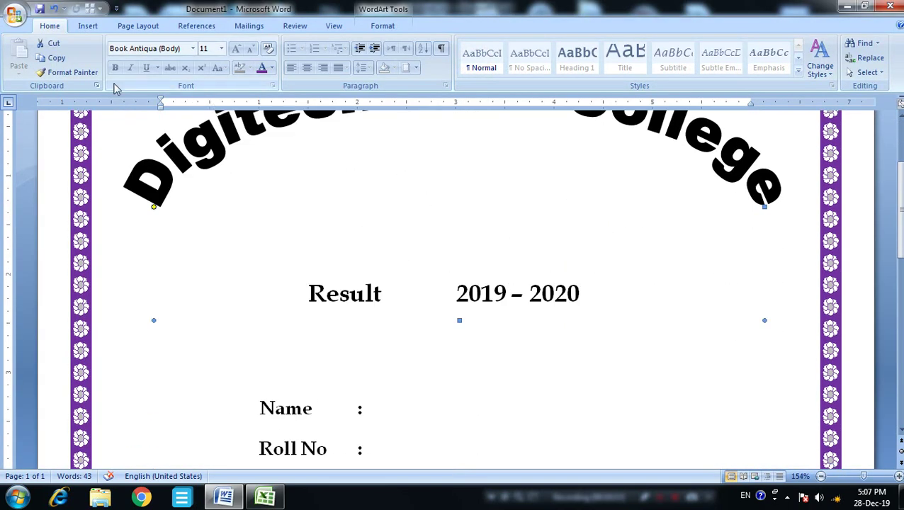
left_click(265, 27)
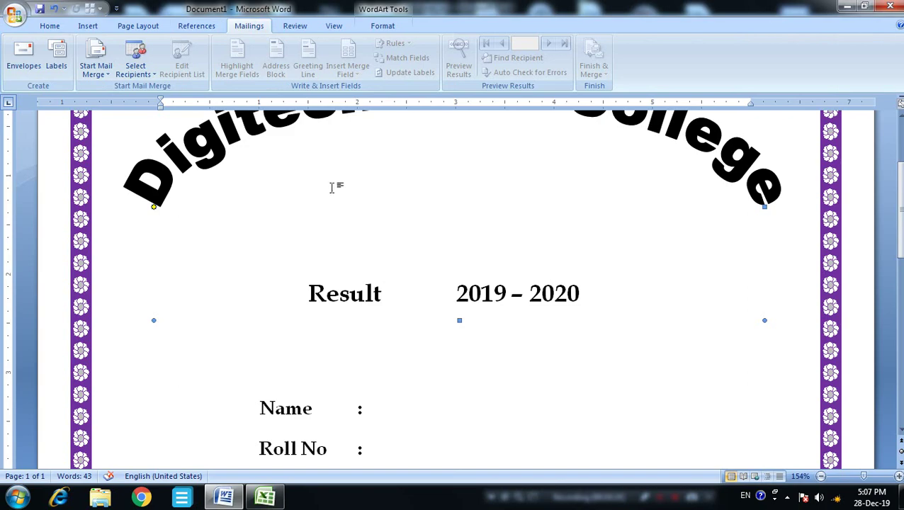
Minimize Word and Excel, then show and hide the screen recorder window.
left_click(842, 7)
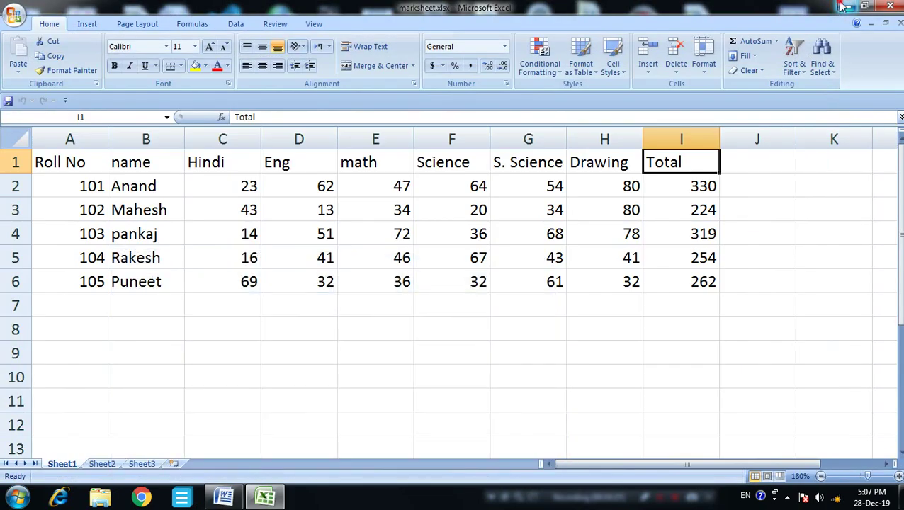
left_click(842, 7)
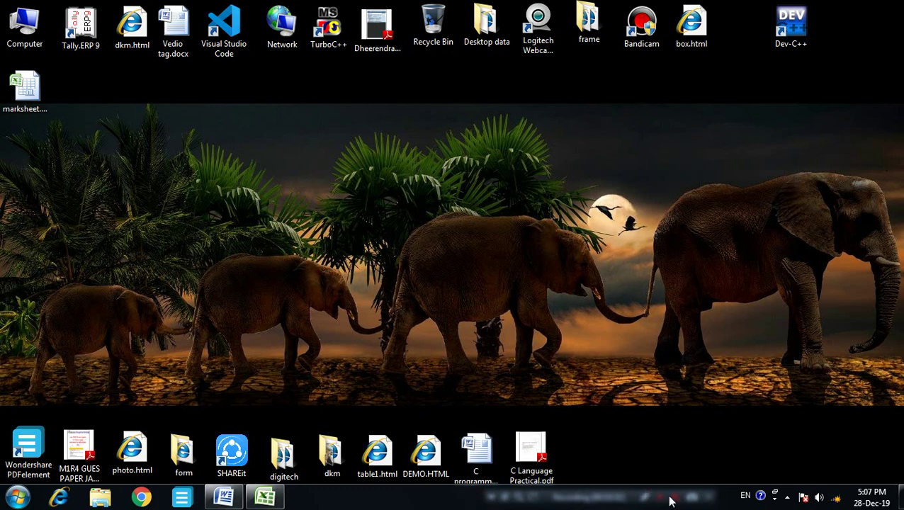
right_click(629, 504)
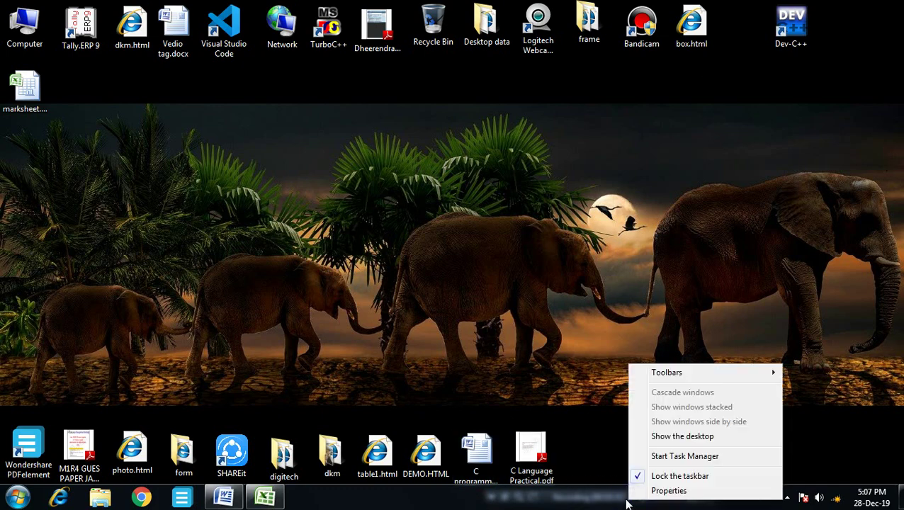
left_click(595, 274)
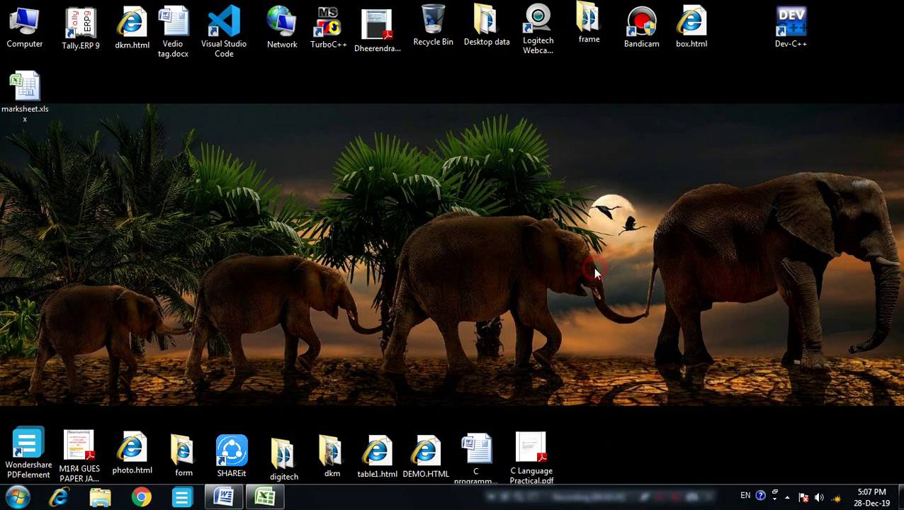
left_click(774, 498)
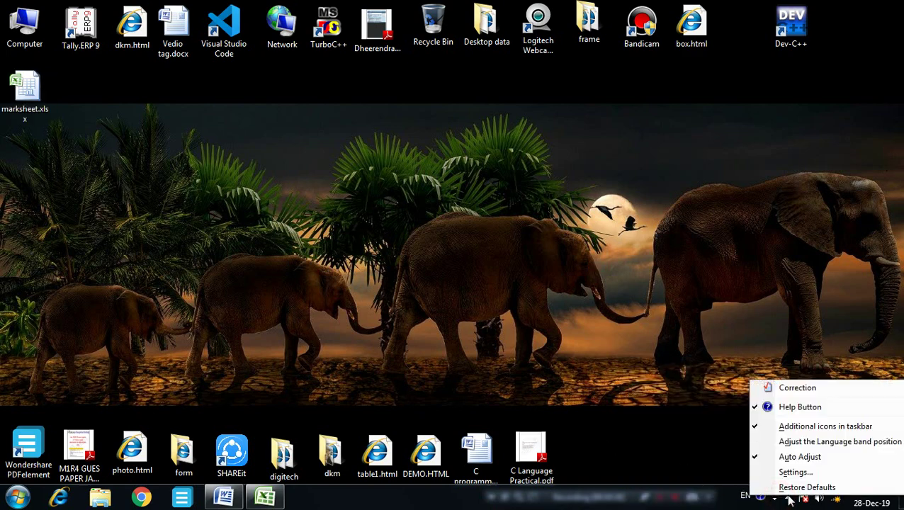
left_click(788, 498)
left_click(787, 499)
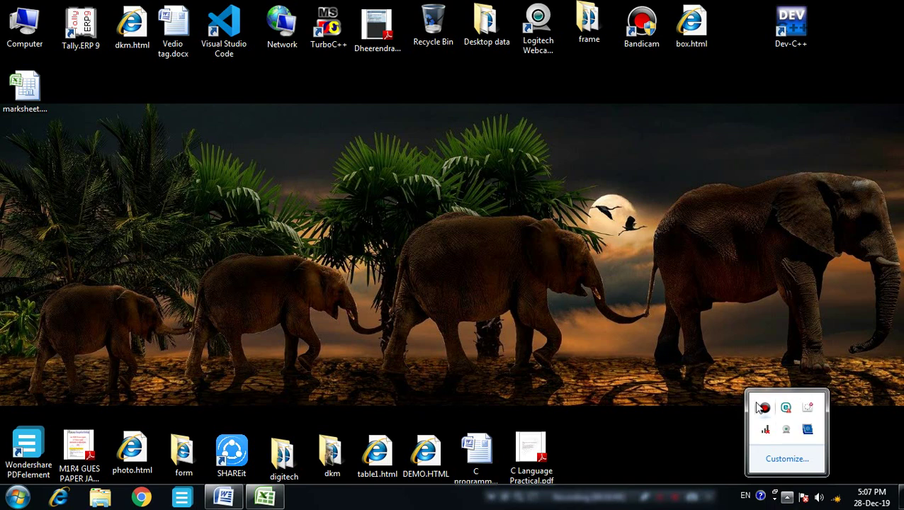
left_click(759, 408)
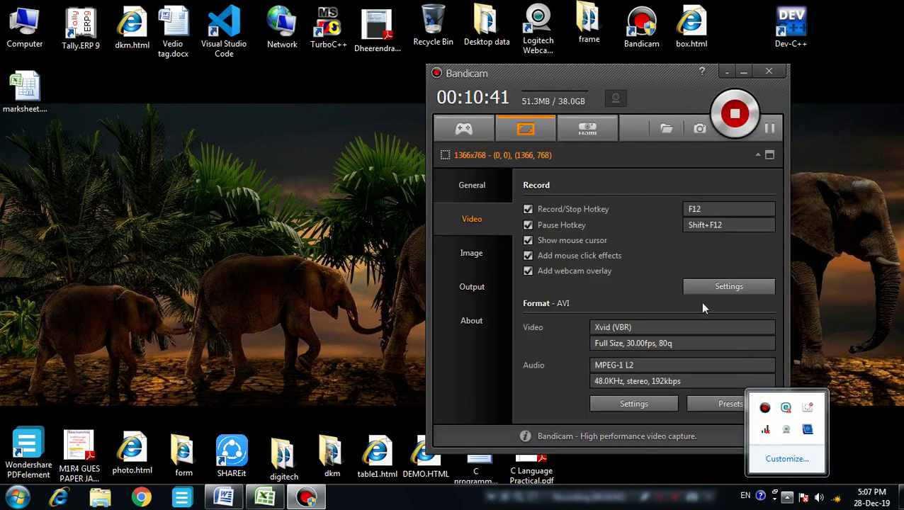
left_click(727, 72)
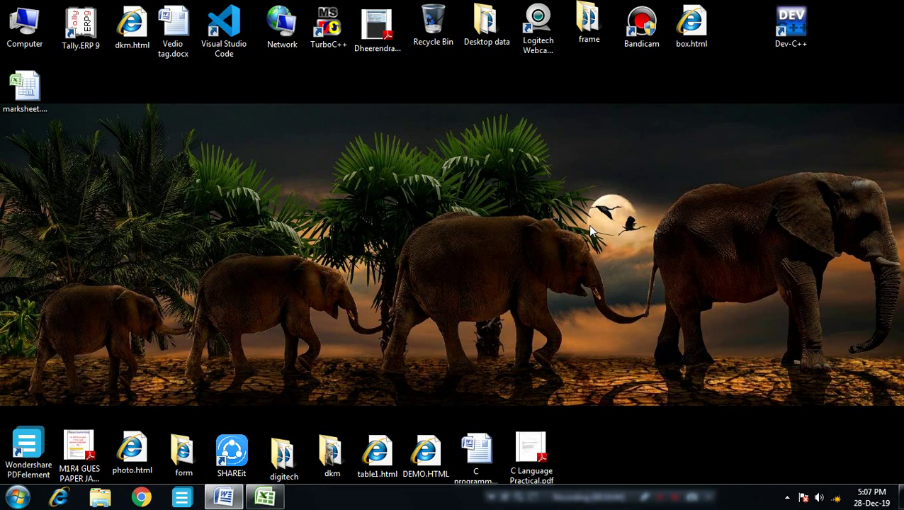
Bring the Word result sheet back and place the cursor after 'Name :'.
left_click(223, 497)
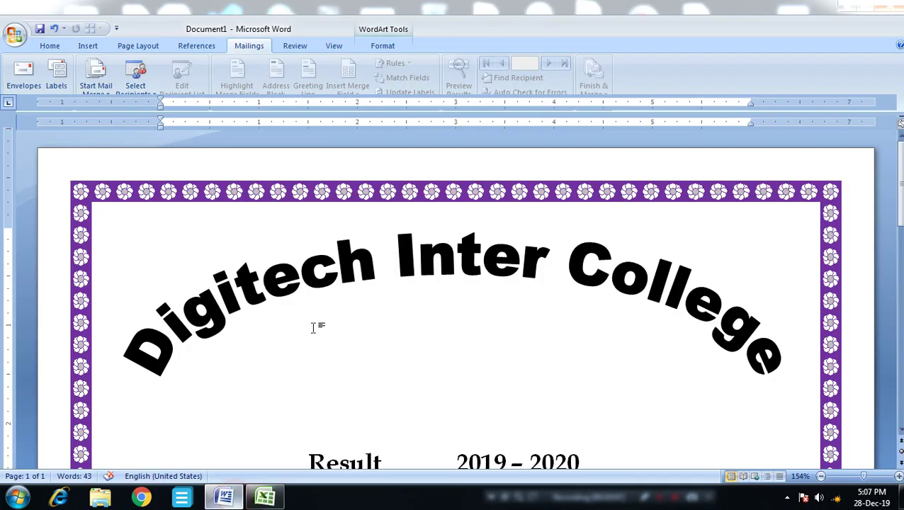
scroll(400, 324, "down", 3)
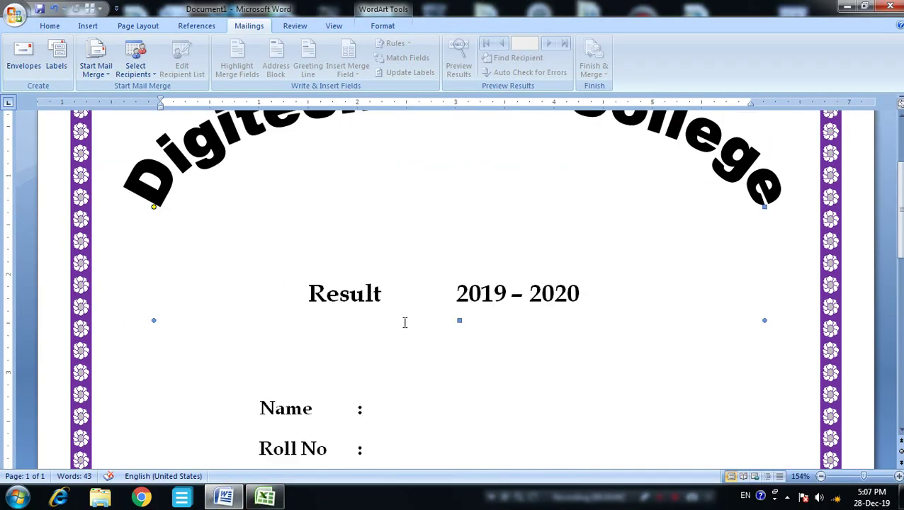
scroll(404, 323, "down", 2)
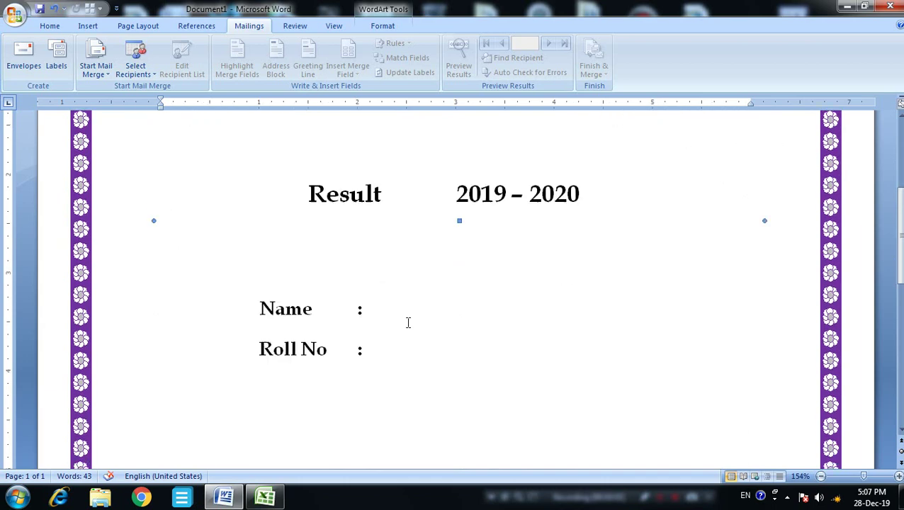
left_click(422, 318)
scroll(419, 316, "down", 2)
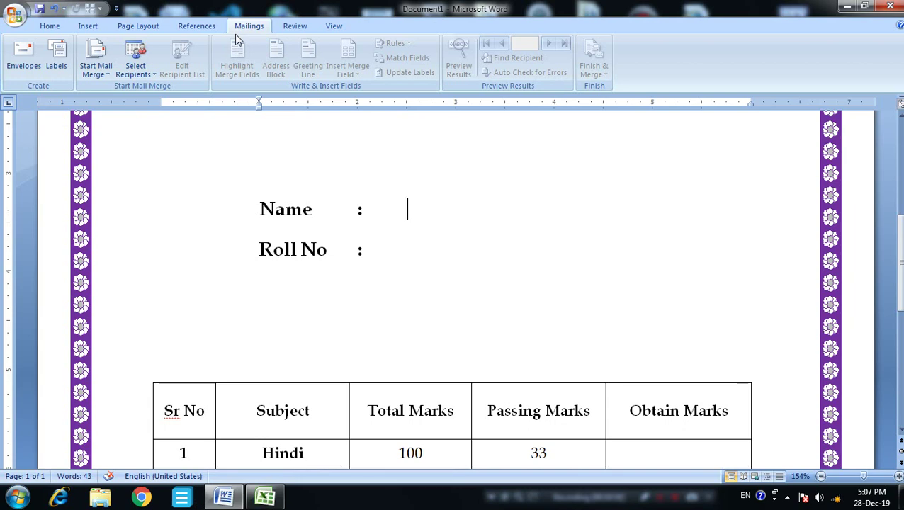
Choose marksheet.xlsx on the Desktop as the existing recipient list.
left_click(150, 72)
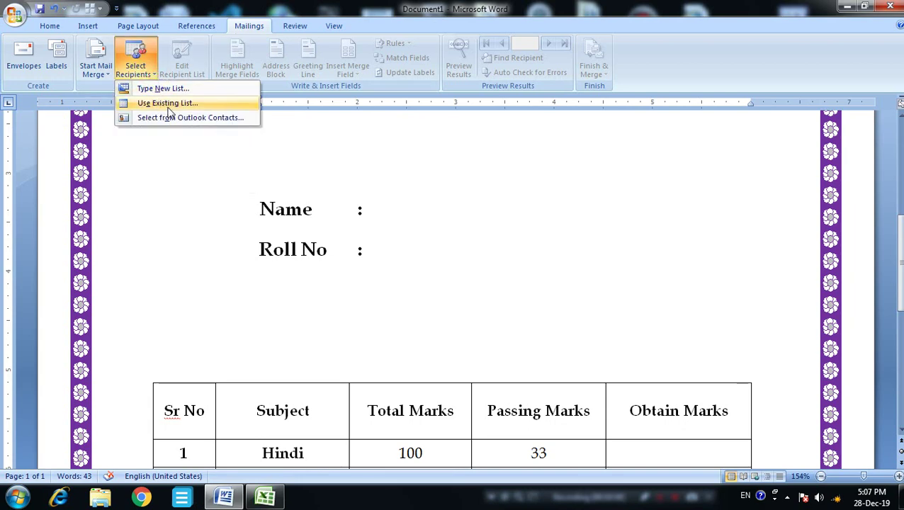
left_click(173, 104)
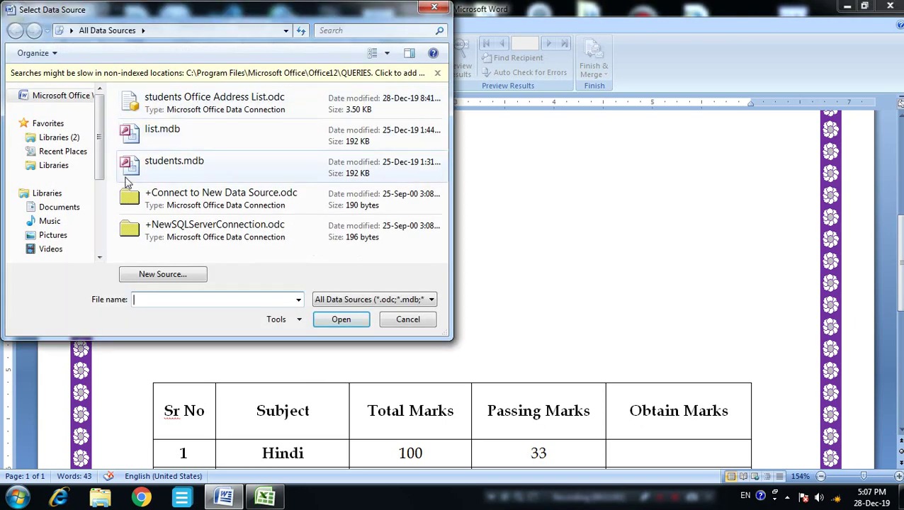
left_click(70, 32)
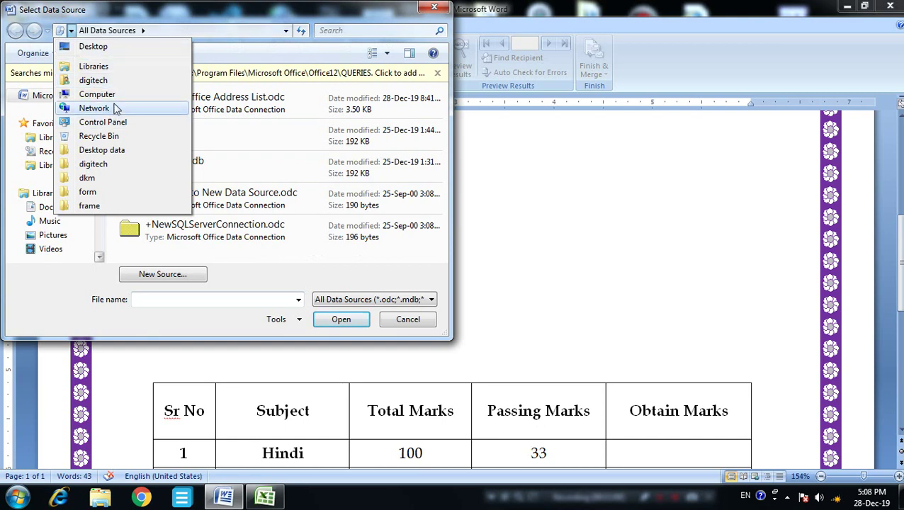
left_click(106, 47)
left_click_drag(441, 90, 443, 210)
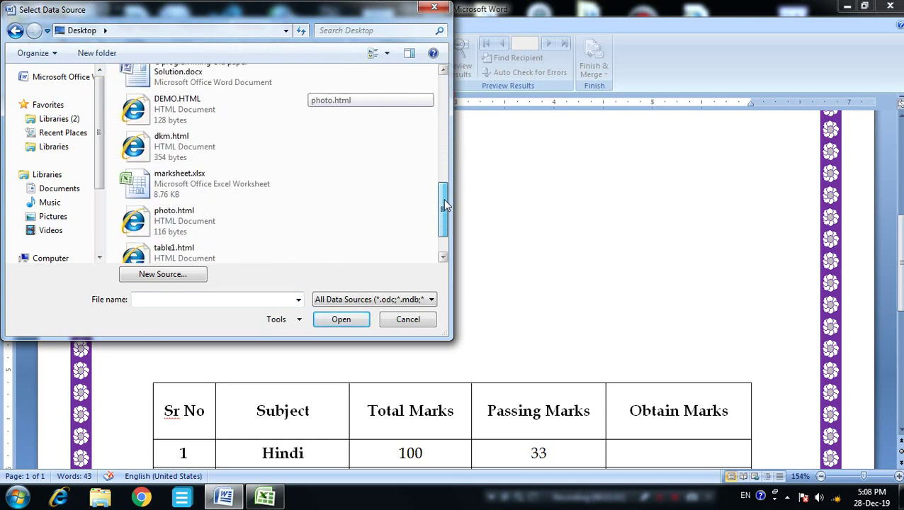
left_click(189, 190)
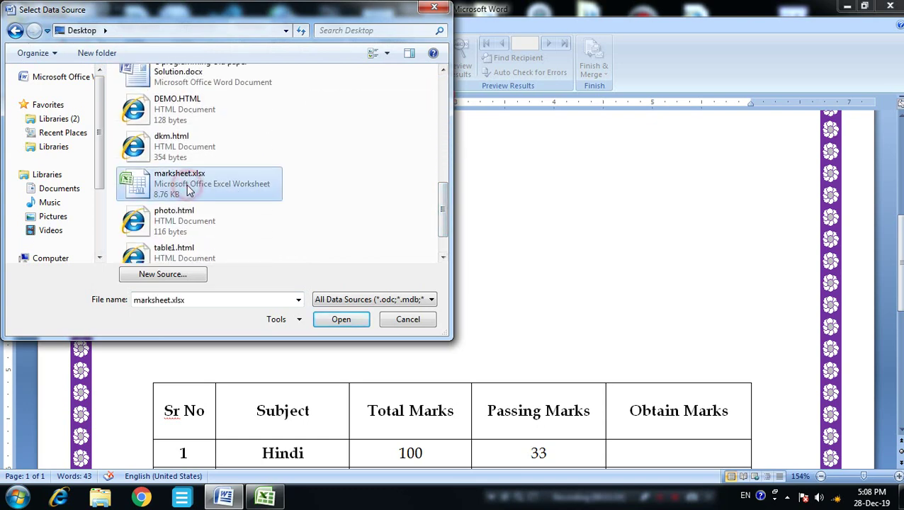
left_click(338, 320)
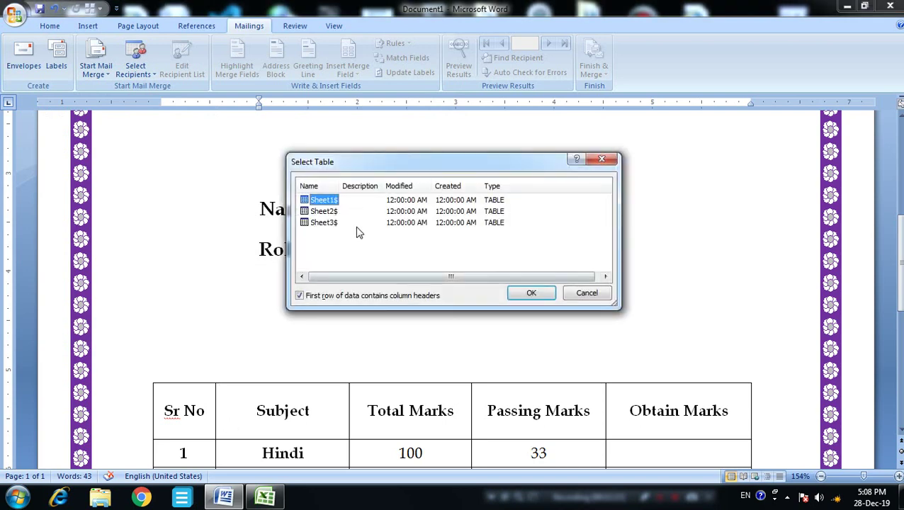
Accept Sheet1$ as the recipient table and close the Excel marksheet.
left_click(531, 292)
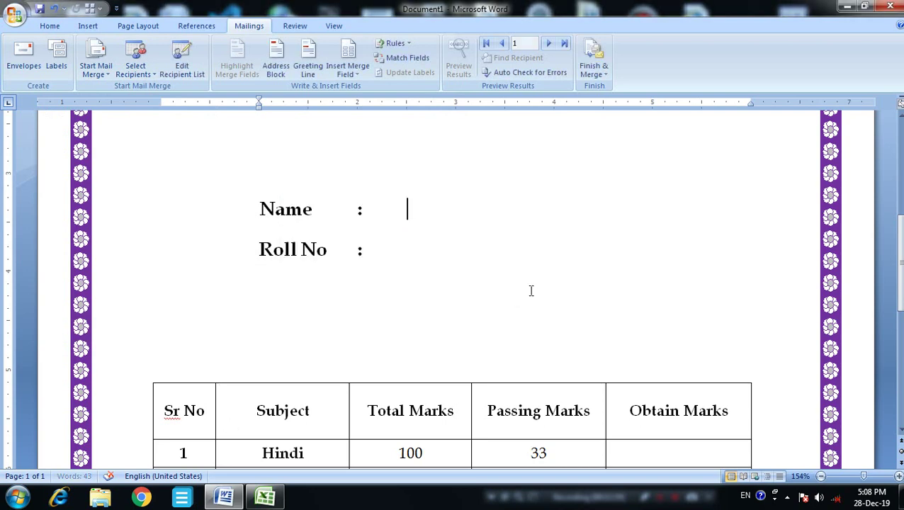
left_click(264, 496)
left_click(890, 6)
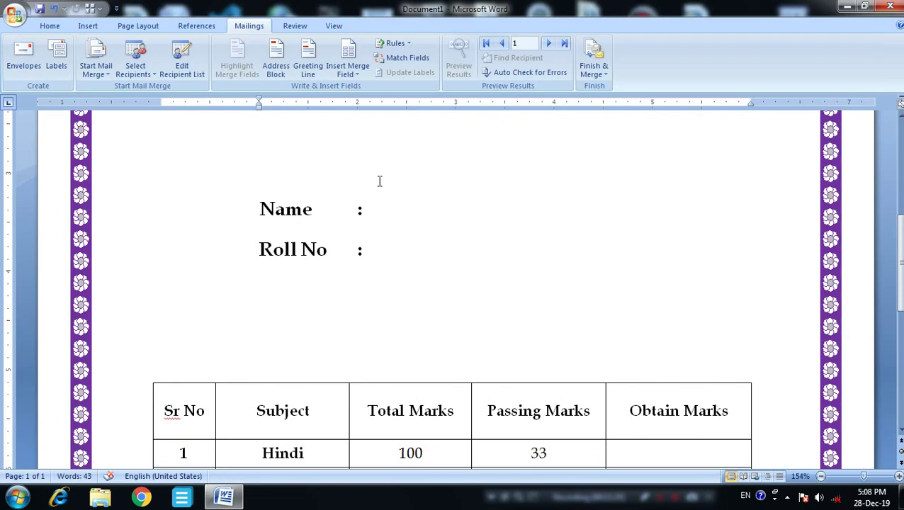
Insert the «name» field after Name and «Roll_No» after Roll No.
left_click(359, 76)
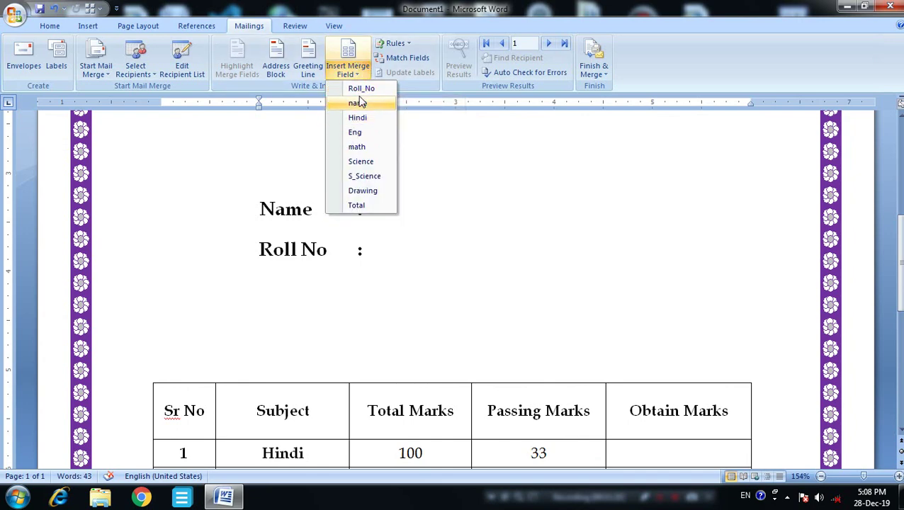
left_click(359, 104)
left_click(437, 245)
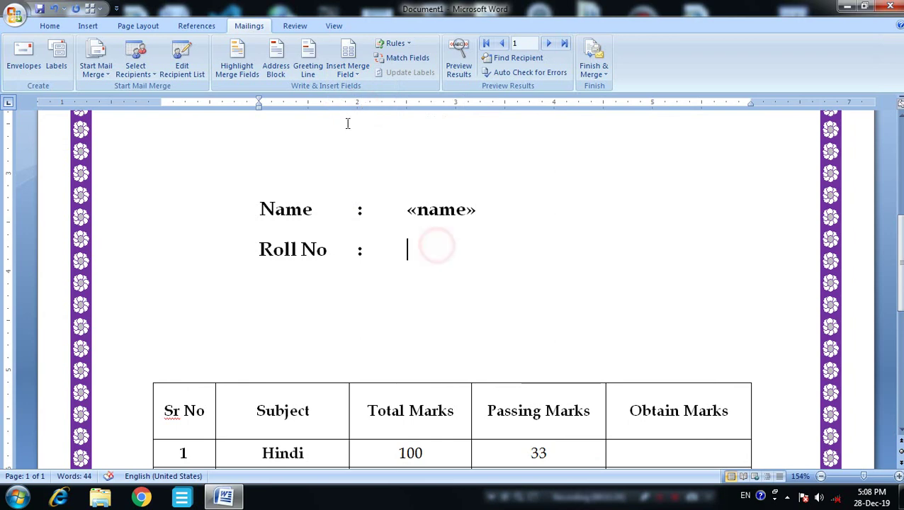
left_click(364, 74)
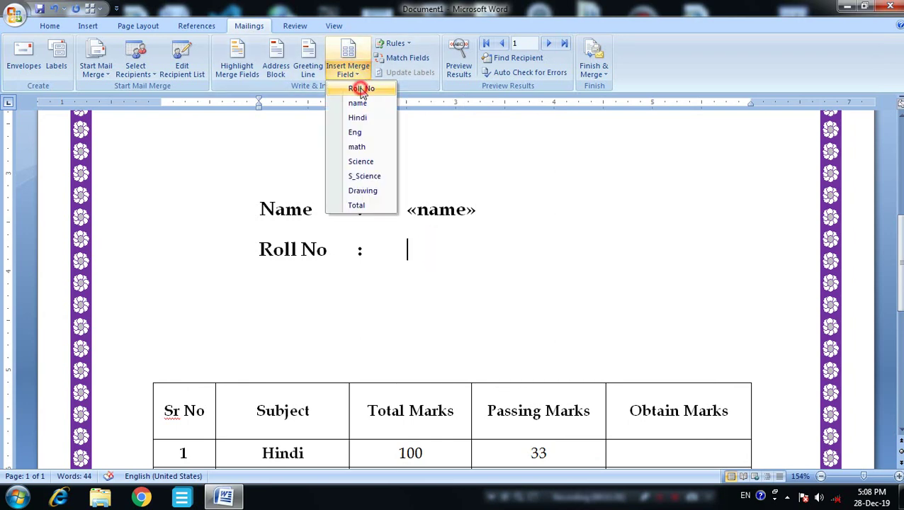
left_click(358, 87)
scroll(424, 205, "down", 2)
scroll(431, 158, "up", 1)
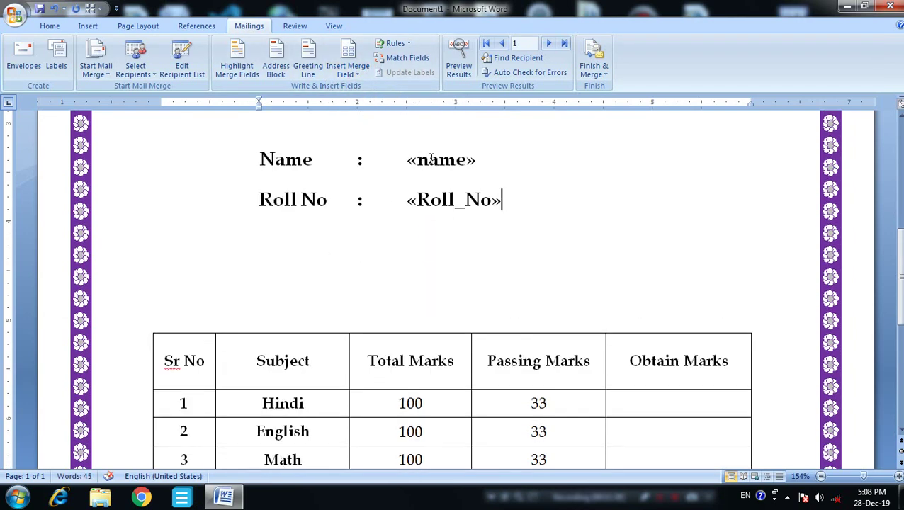
scroll(436, 199, "down", 3)
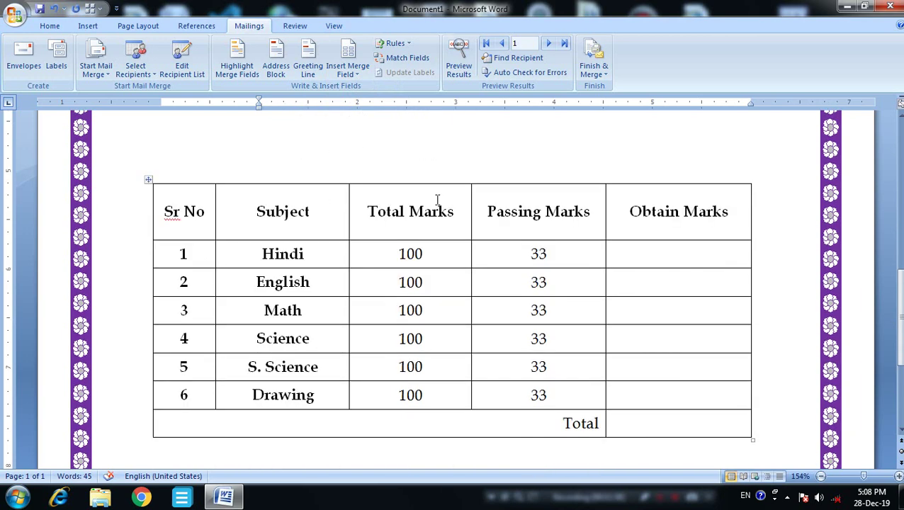
Fill Obtain Marks rows 1–4 with the «Hindi», «Eng», «math» and «Science» fields.
left_click(640, 263)
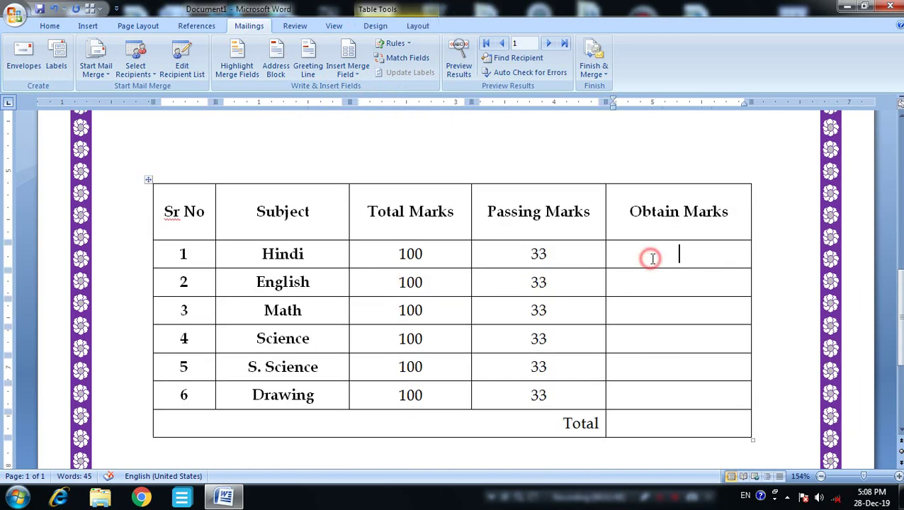
left_click(352, 76)
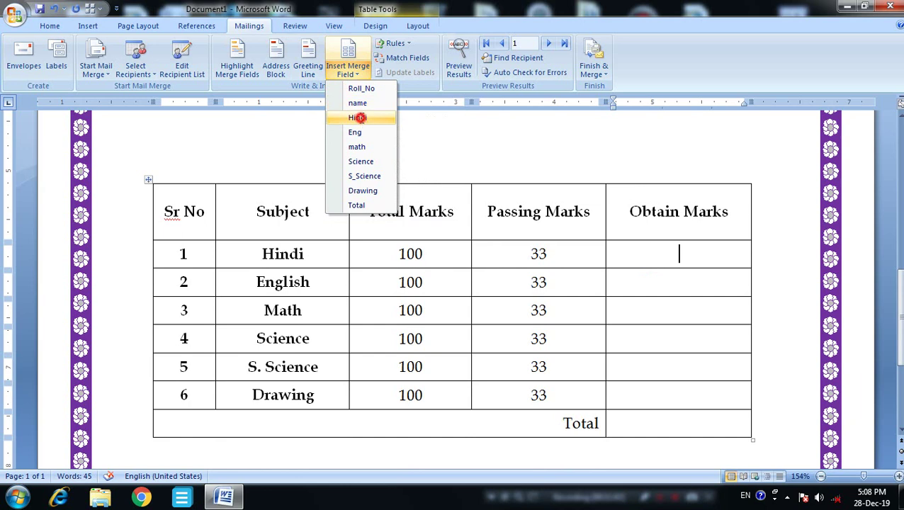
left_click(358, 119)
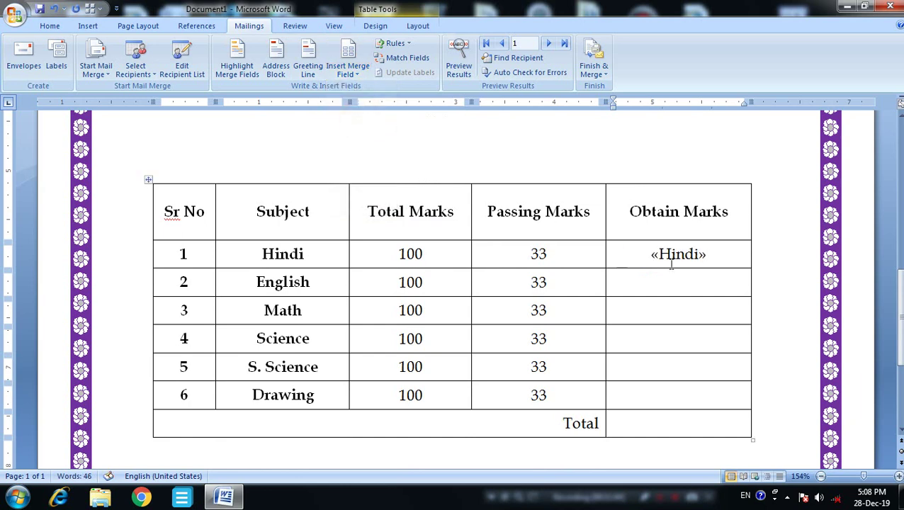
left_click(354, 71)
left_click(376, 134)
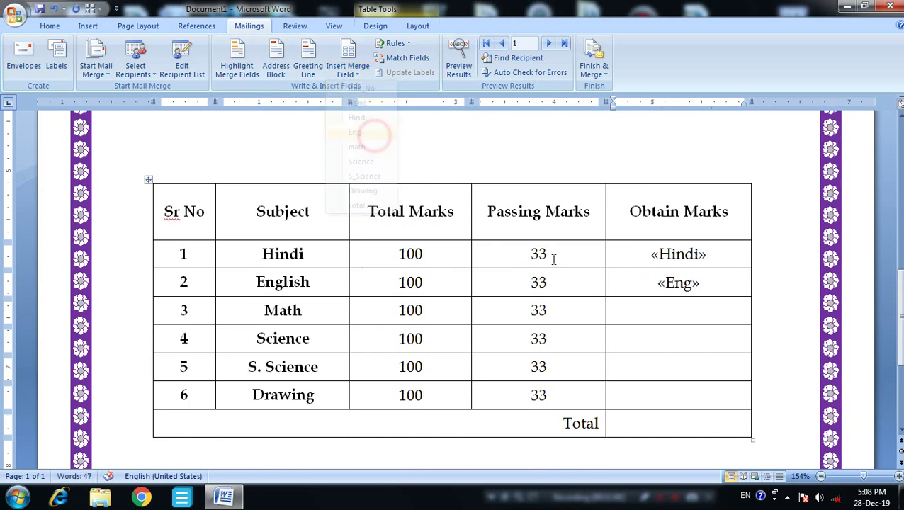
left_click(658, 307)
left_click(351, 71)
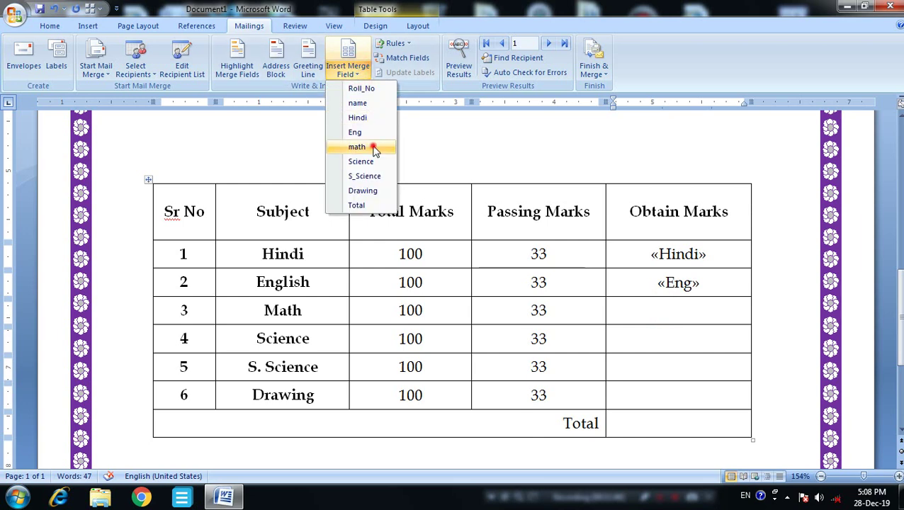
left_click(373, 147)
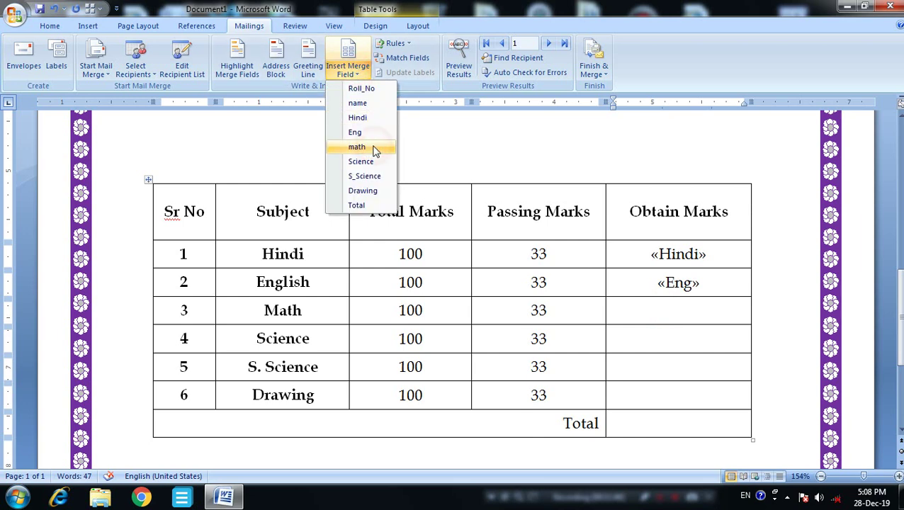
left_click(673, 340)
left_click(343, 75)
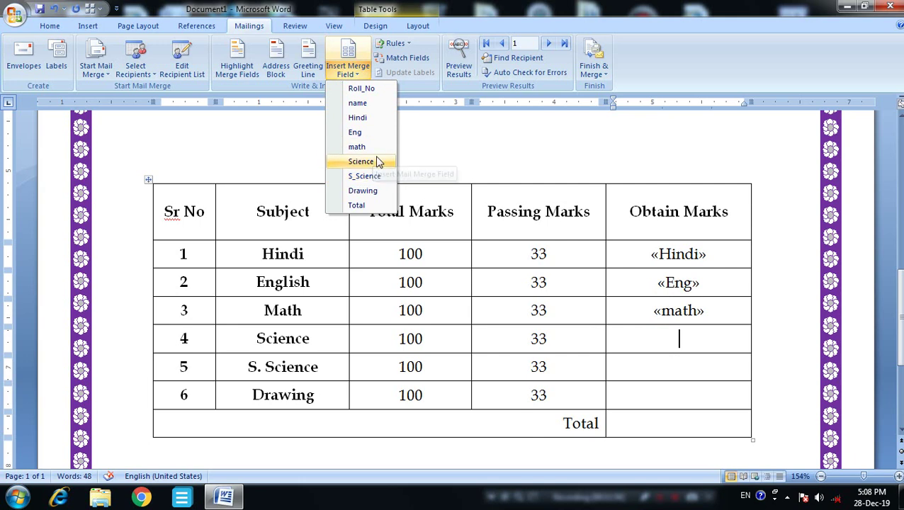
left_click(374, 160)
Put «S_Science» and «Drawing» in rows 5–6 and «Total» in the Total cell.
left_click(691, 368)
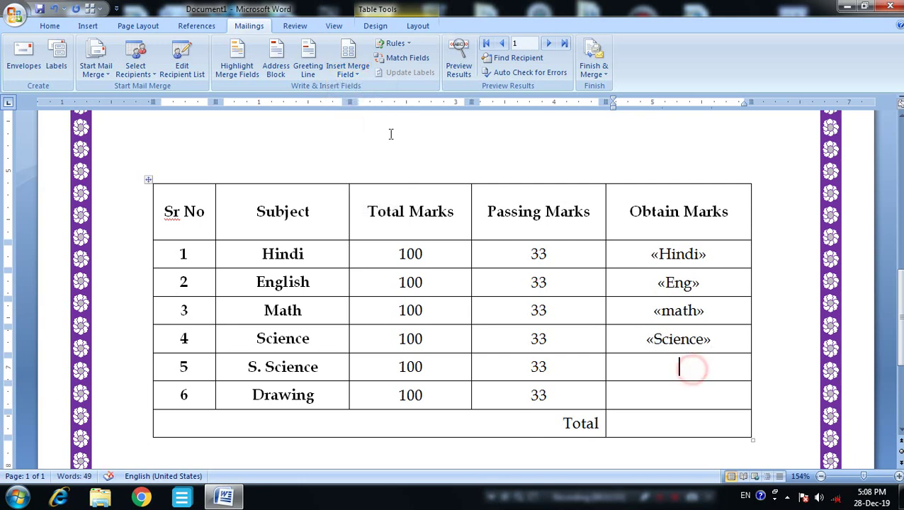
left_click(347, 71)
left_click(362, 176)
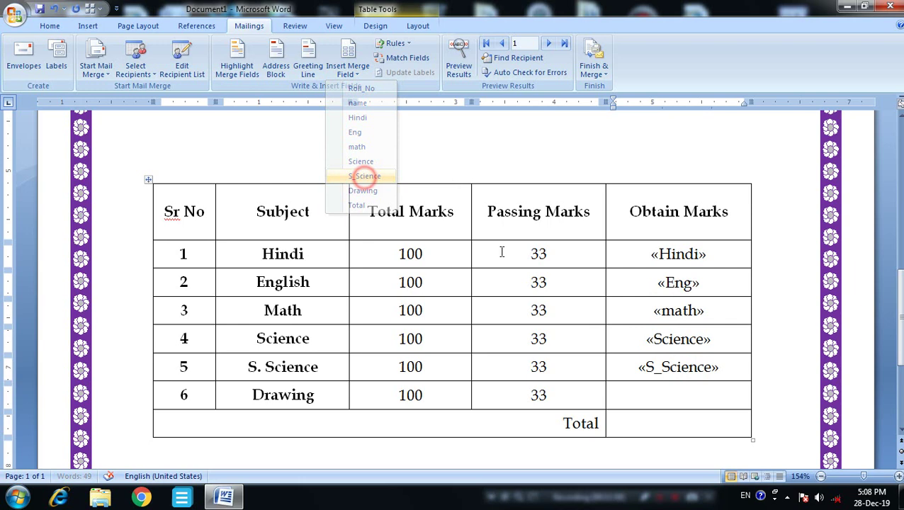
left_click(693, 393)
left_click(357, 75)
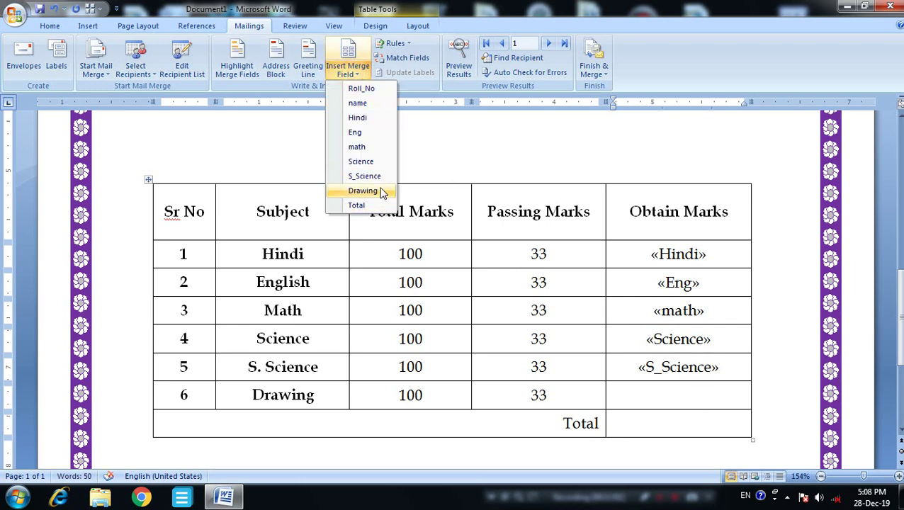
left_click(375, 190)
left_click(666, 417)
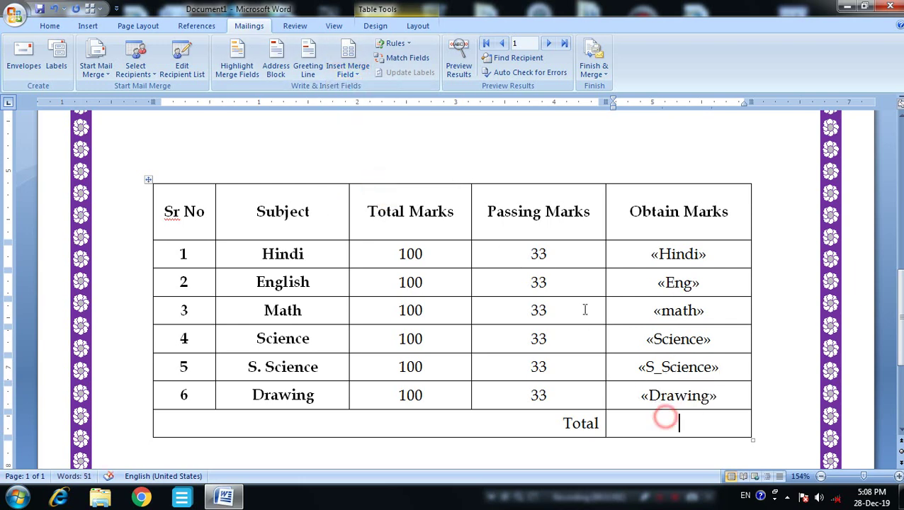
left_click(347, 71)
left_click(378, 205)
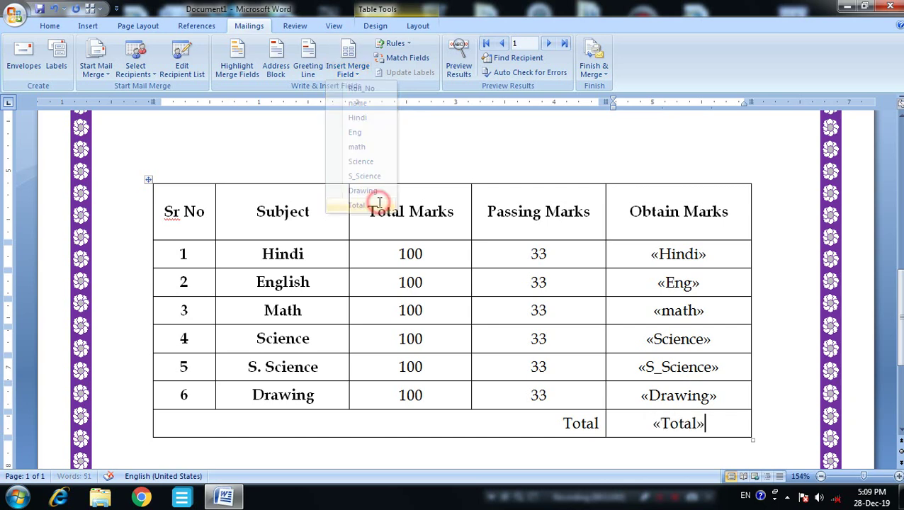
scroll(382, 205, "up", 3)
scroll(393, 215, "up", 2)
scroll(393, 216, "down", 1)
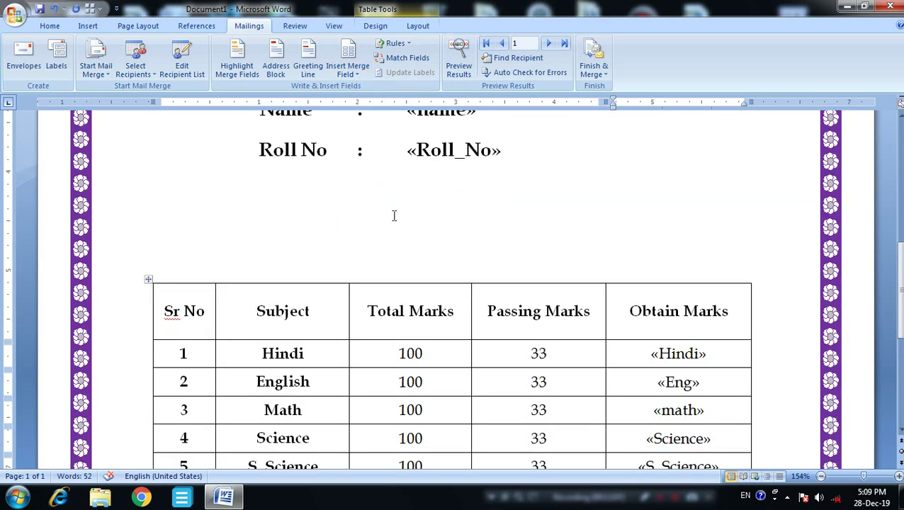
Zoom out to the whole page and preview the first student's merged data.
left_click(821, 477)
left_click(821, 477)
left_click(821, 477)
left_click(820, 477)
left_click(821, 477)
left_click(820, 477)
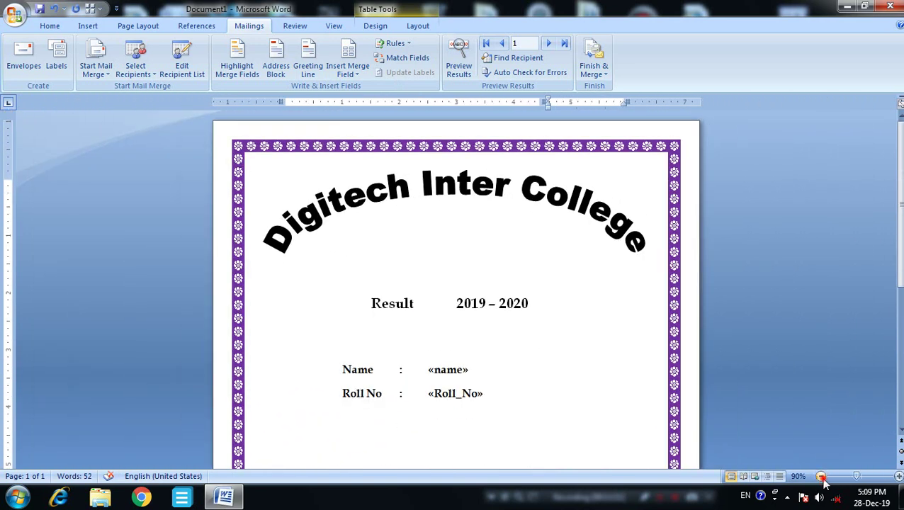
left_click(820, 477)
scroll(801, 446, "down", 2)
scroll(805, 448, "down", 1)
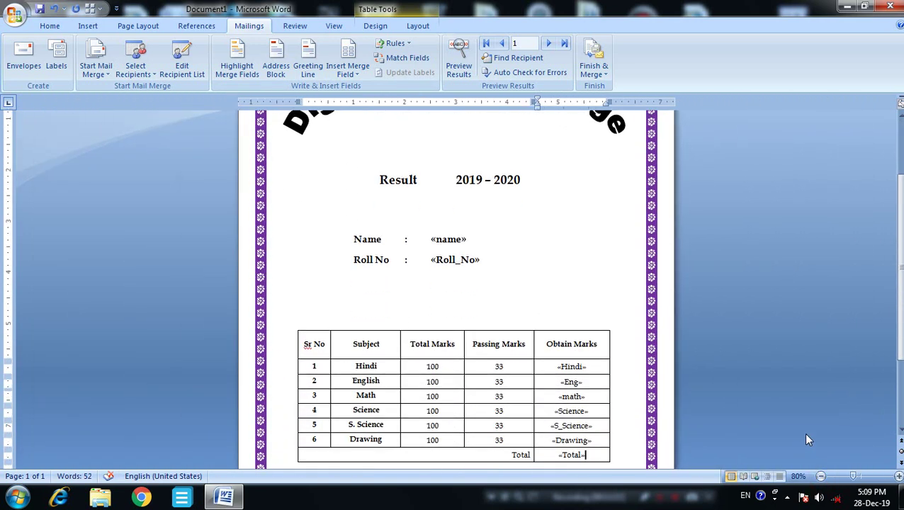
left_click(460, 62)
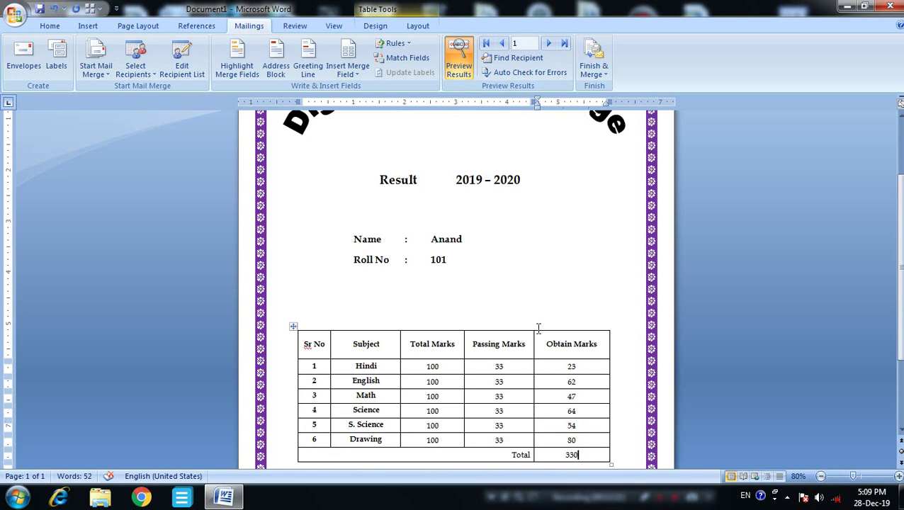
left_click(549, 44)
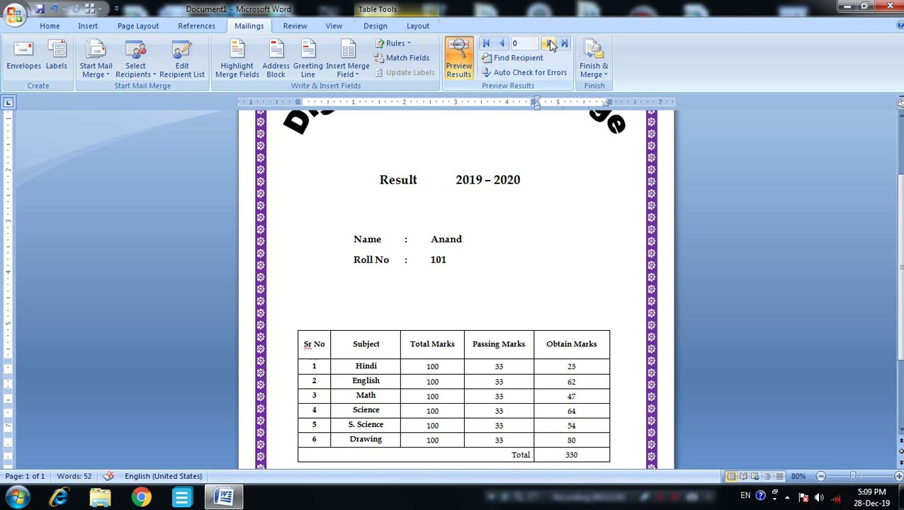
Toggle Preview Results off and back on and browse the student records.
left_click(559, 141)
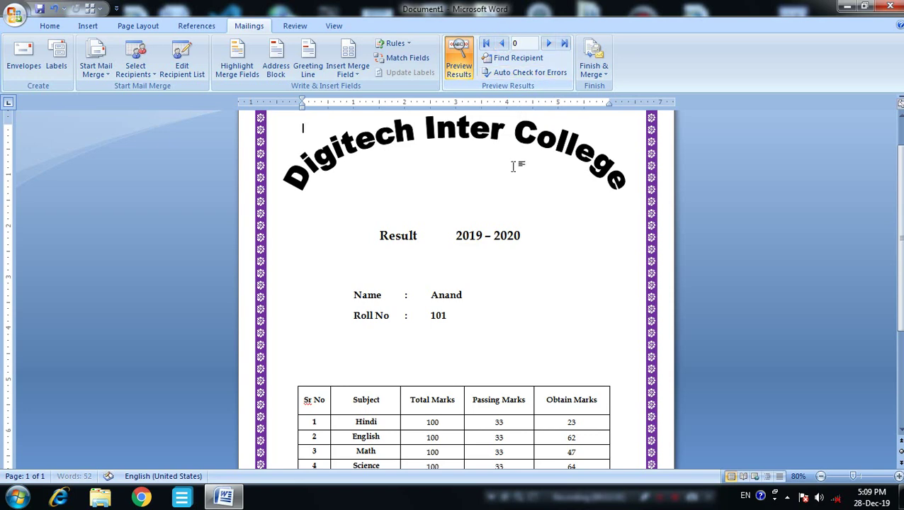
scroll(523, 183, "down", 3)
scroll(523, 183, "up", 3)
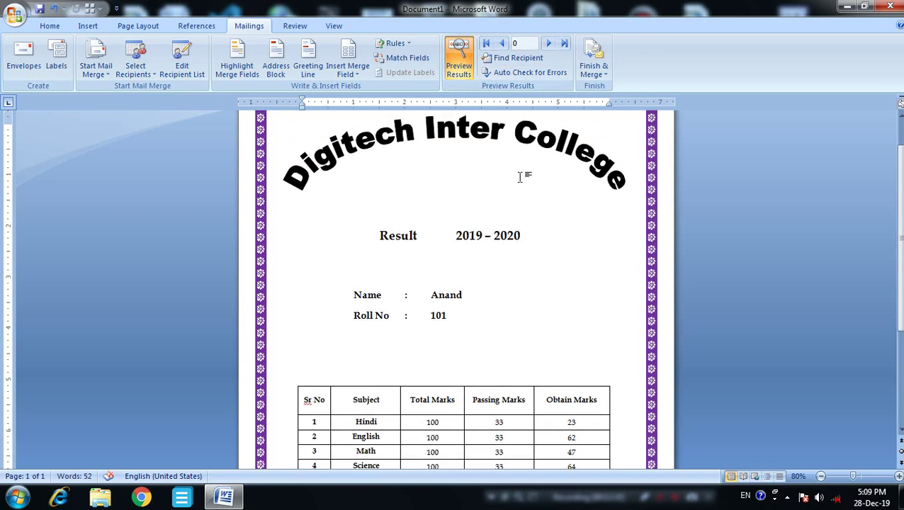
left_click(459, 58)
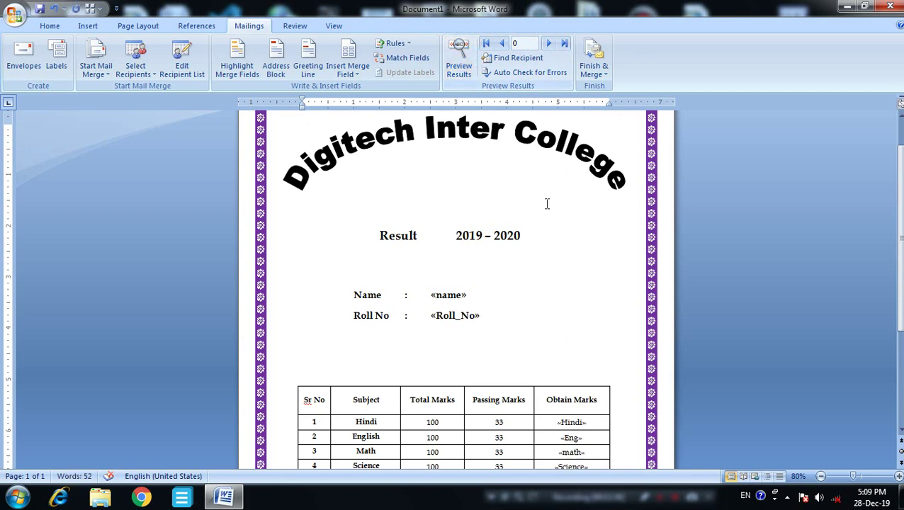
left_click(459, 55)
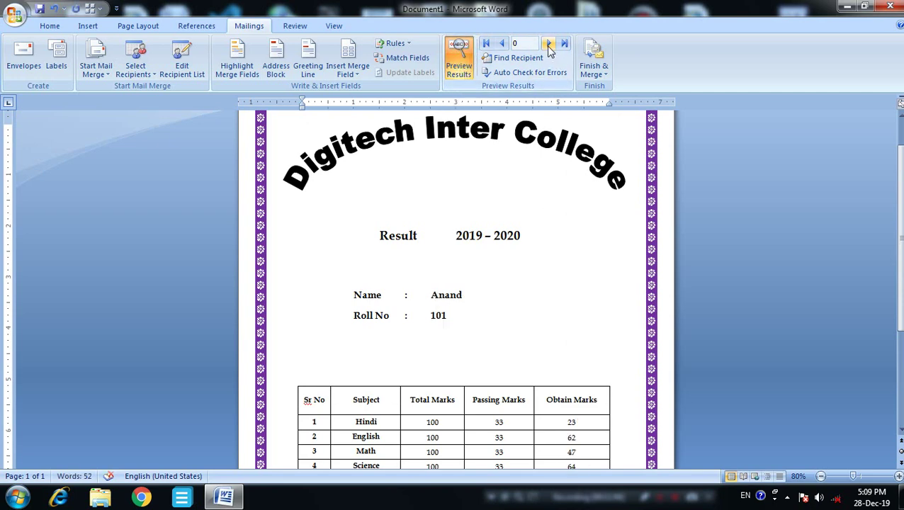
left_click(501, 44)
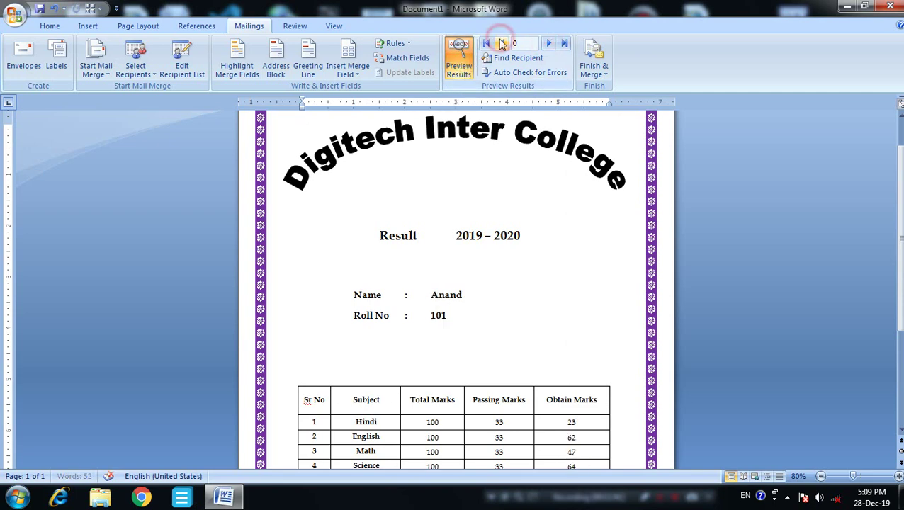
left_click(548, 43)
left_click(593, 66)
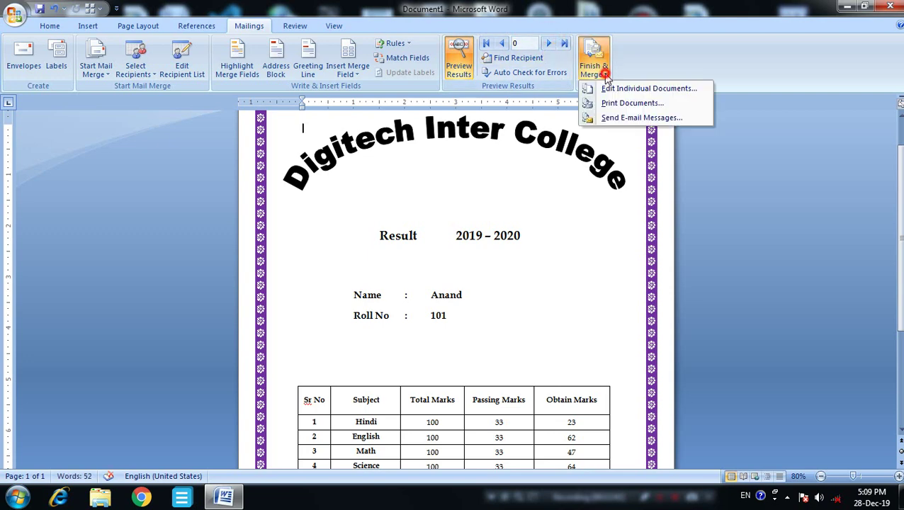
left_click(619, 103)
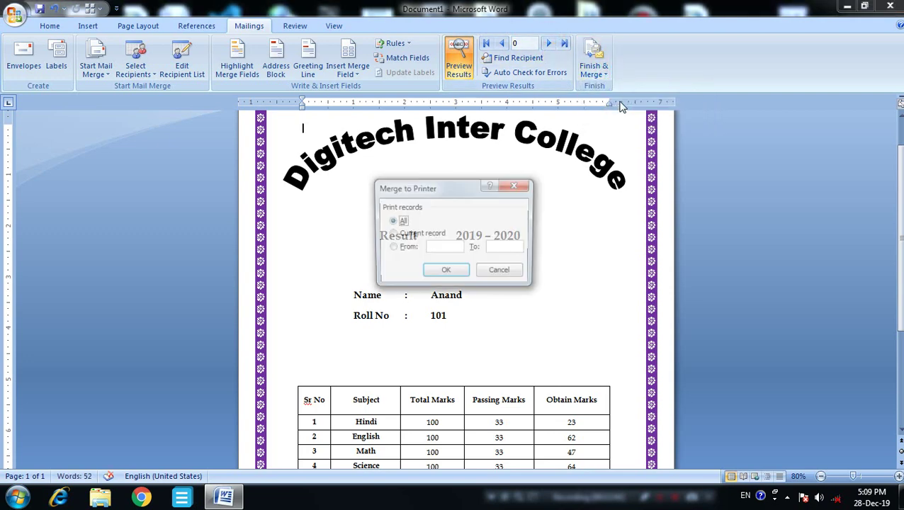
left_click(446, 273)
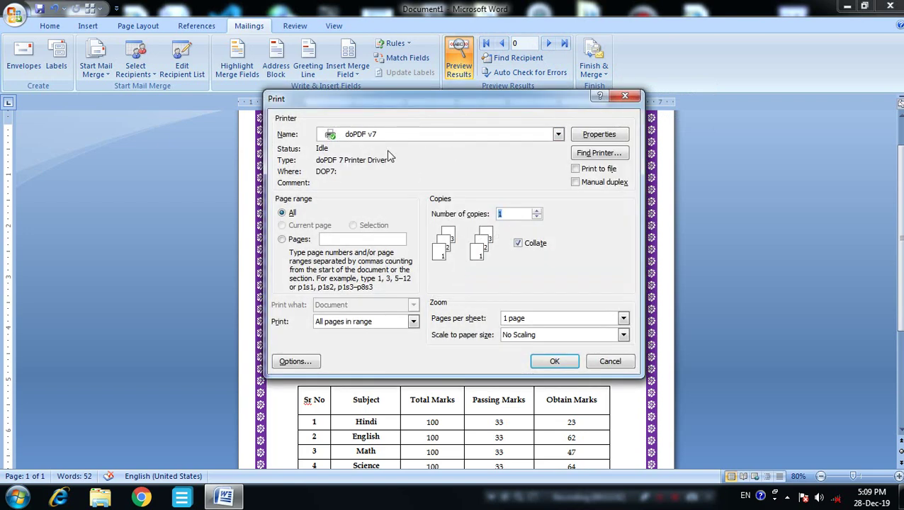
left_click(554, 362)
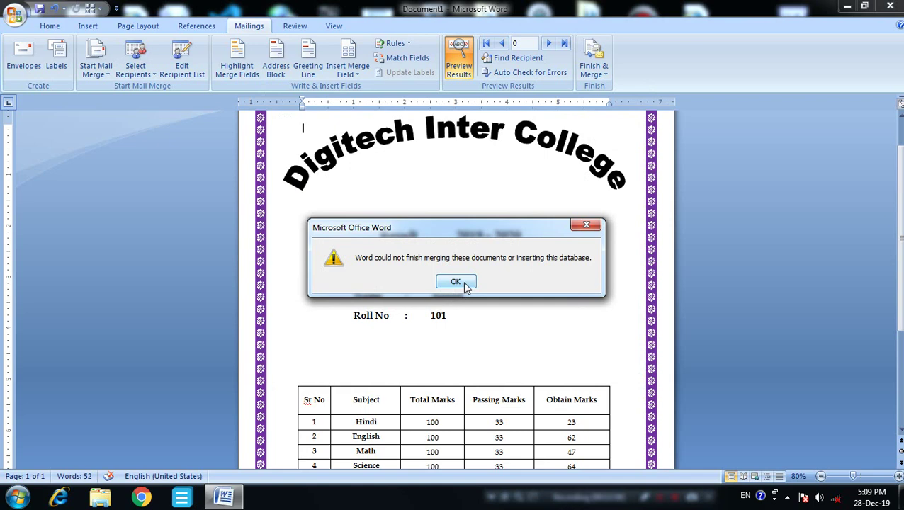
left_click(455, 282)
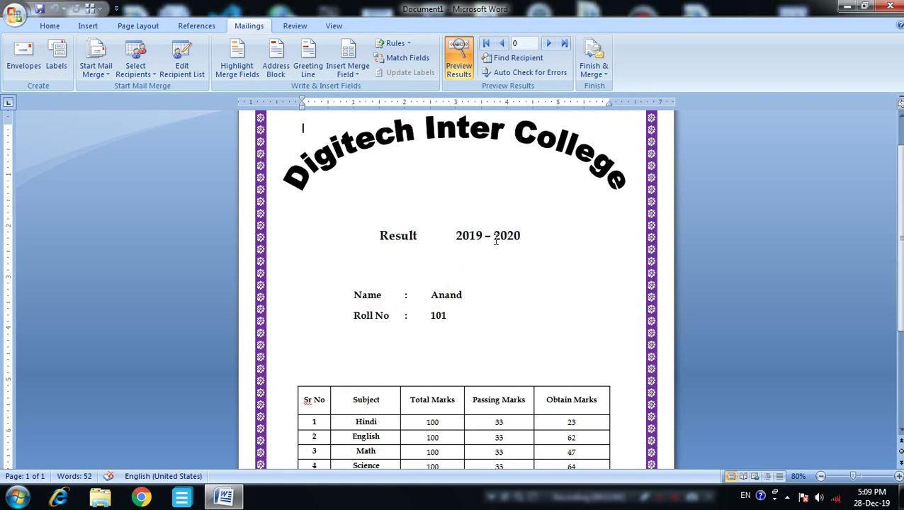
left_click(498, 197)
Relink marksheet.xlsx on the Desktop, Sheet1$, as the recipient list.
left_click(151, 72)
left_click(158, 102)
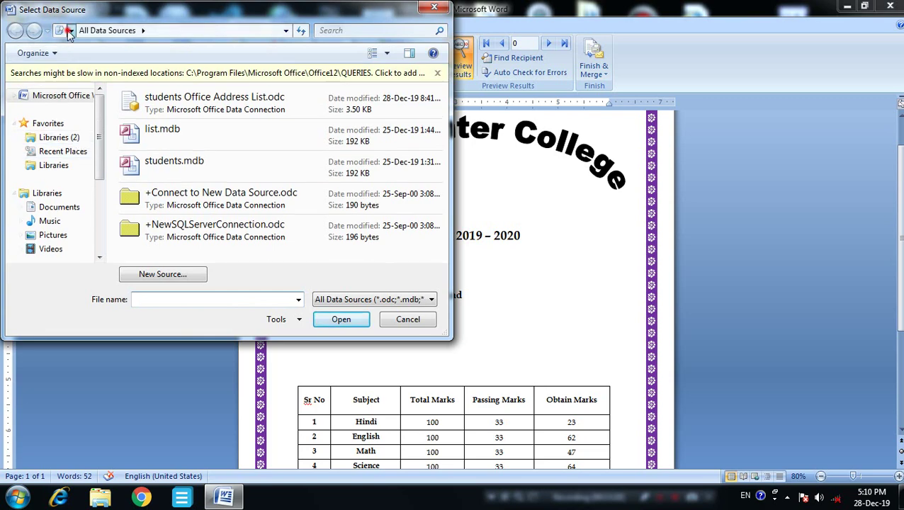
left_click(71, 30)
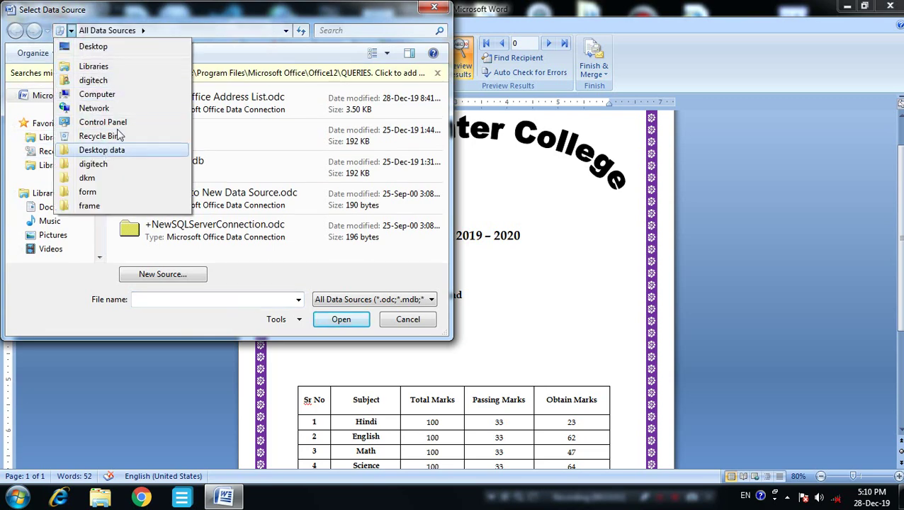
left_click(110, 46)
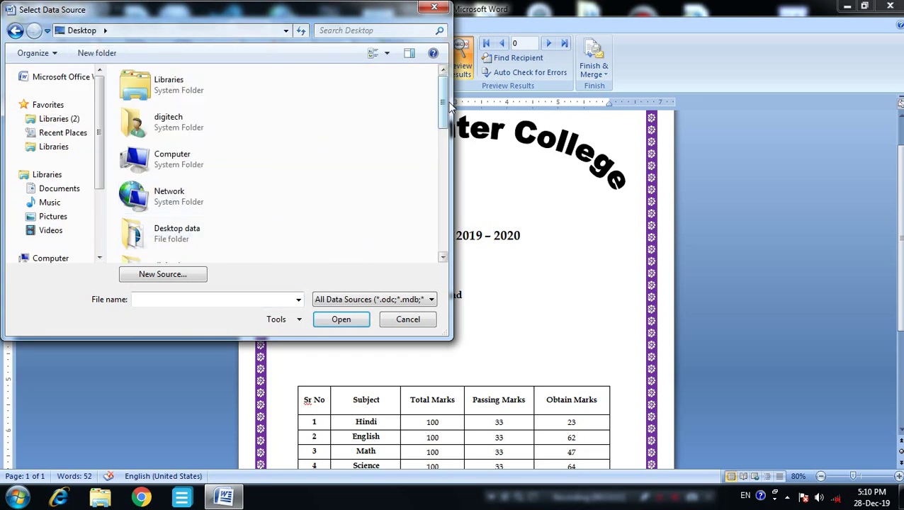
left_click_drag(444, 104, 442, 206)
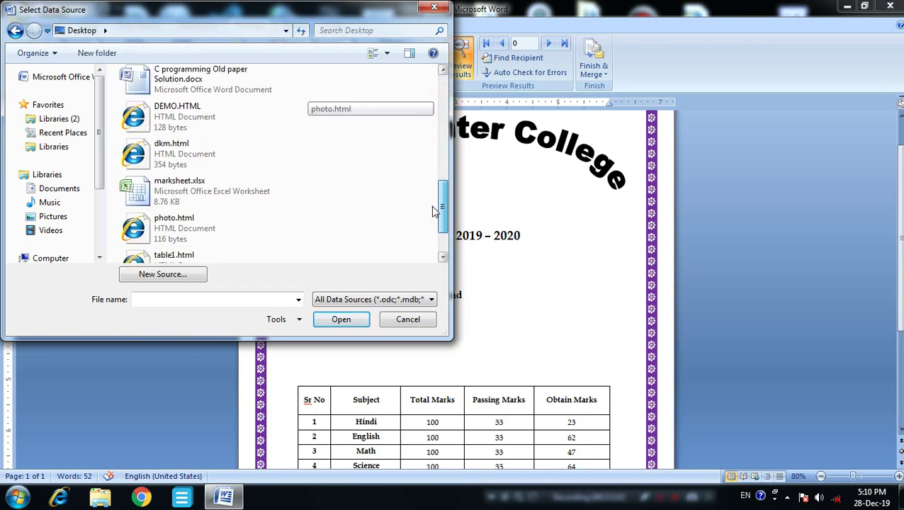
double_click(188, 183)
left_click(530, 293)
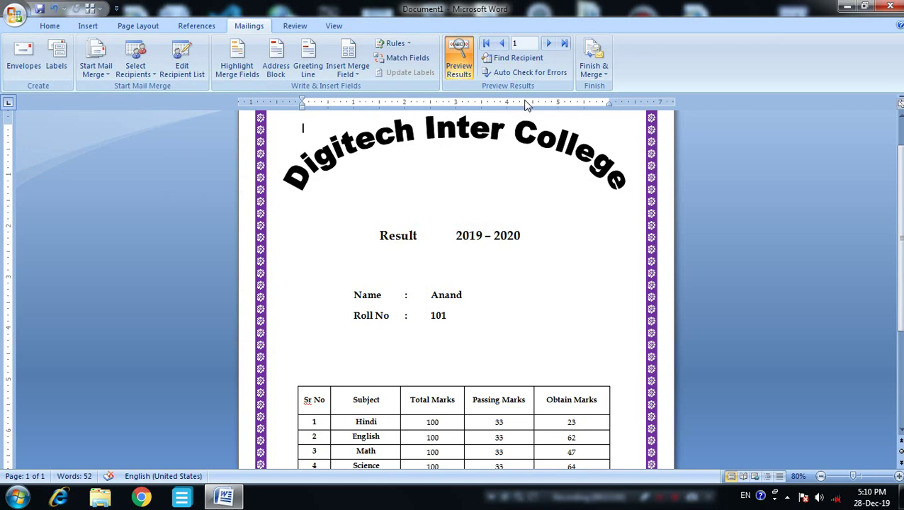
Advance the preview to the fifth student's record, whose marks total 262.
left_click(548, 44)
left_click(548, 44)
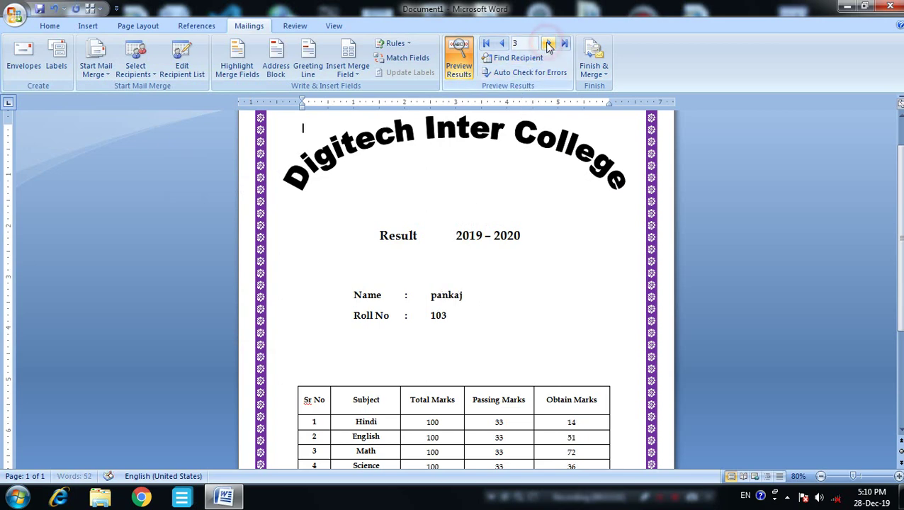
left_click(548, 44)
left_click(548, 44)
scroll(524, 227, "down", 2)
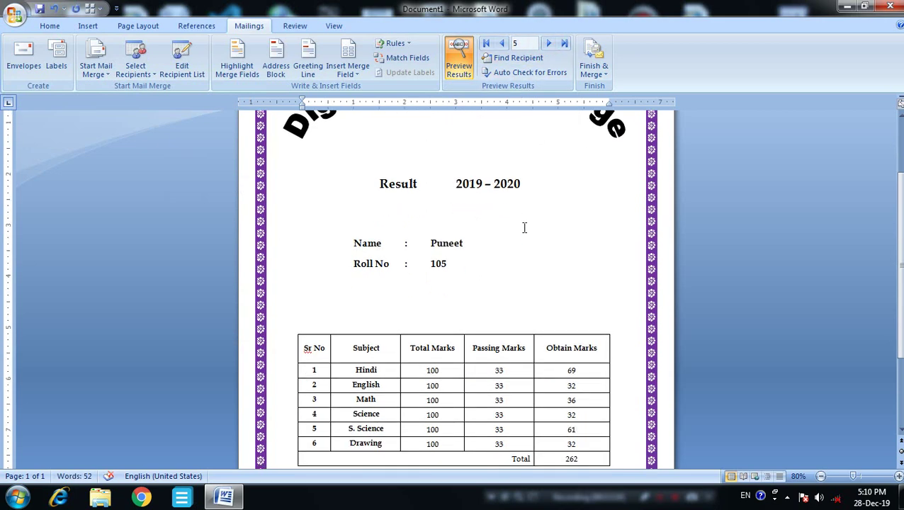
scroll(524, 227, "up", 1)
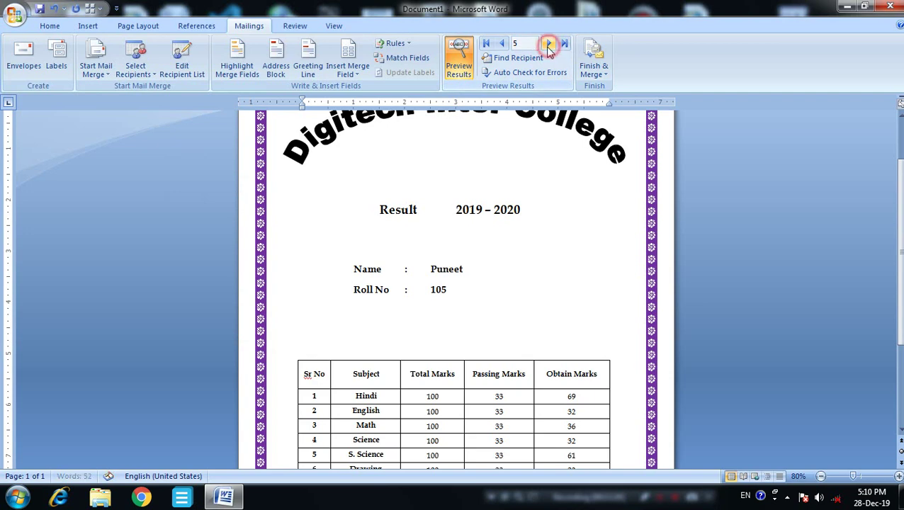
left_click(595, 70)
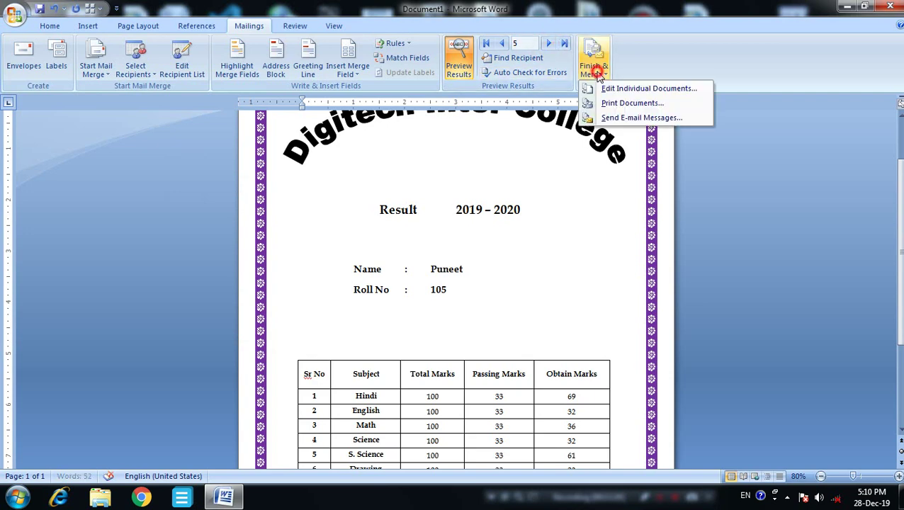
Print all merged records through doPDF v7 to marksheet.pdf on the Desktop.
left_click(608, 103)
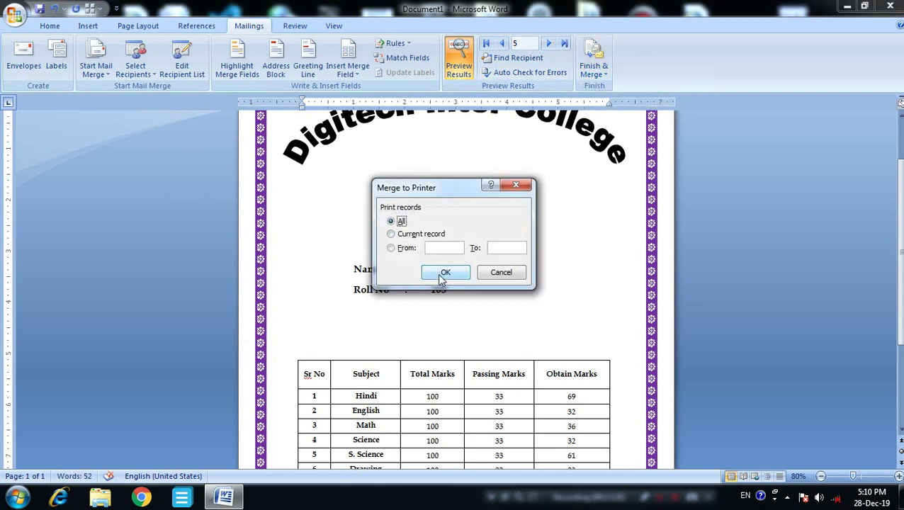
left_click(444, 273)
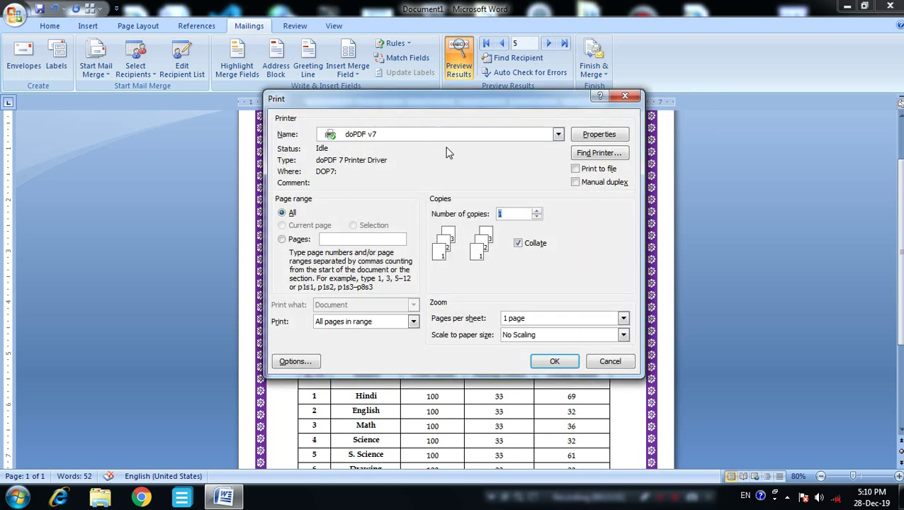
left_click(546, 361)
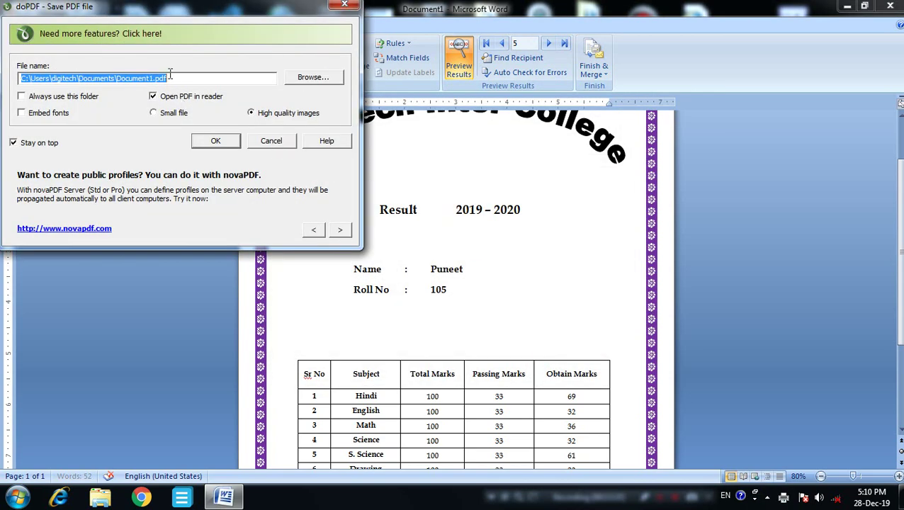
left_click(335, 76)
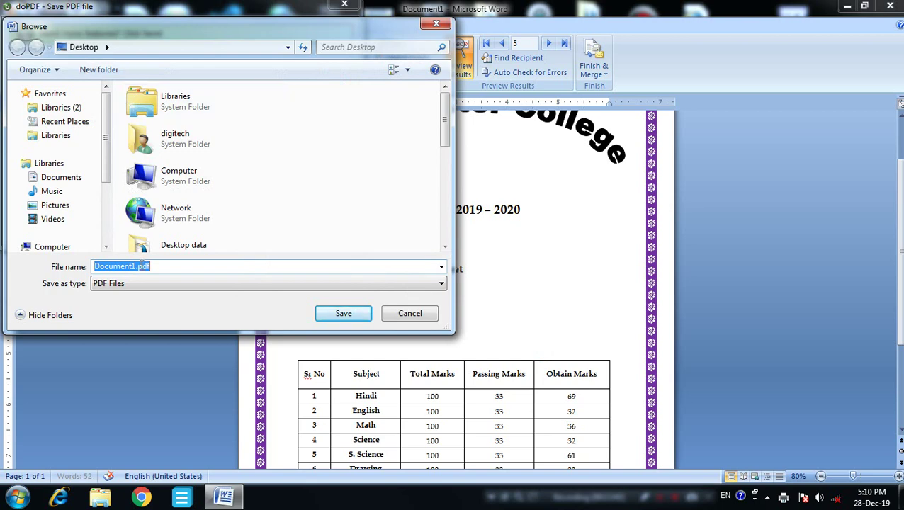
type("marksheet")
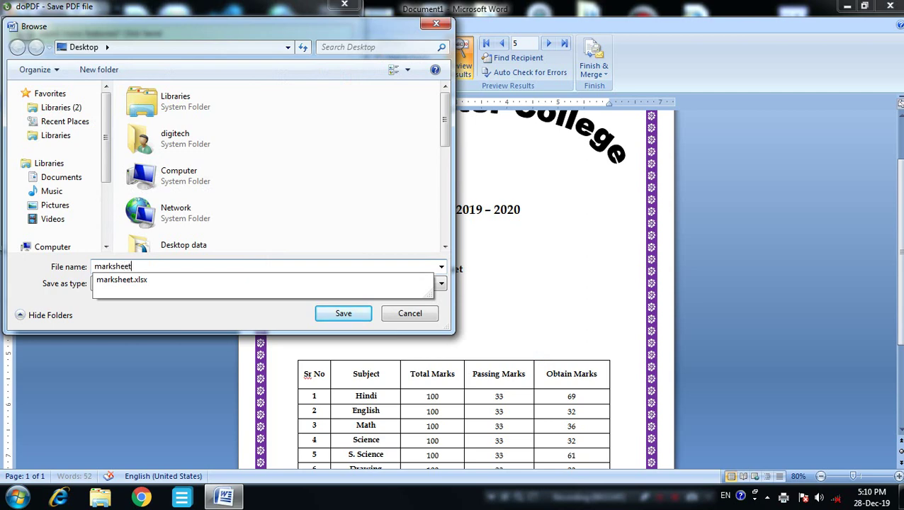
key("Return")
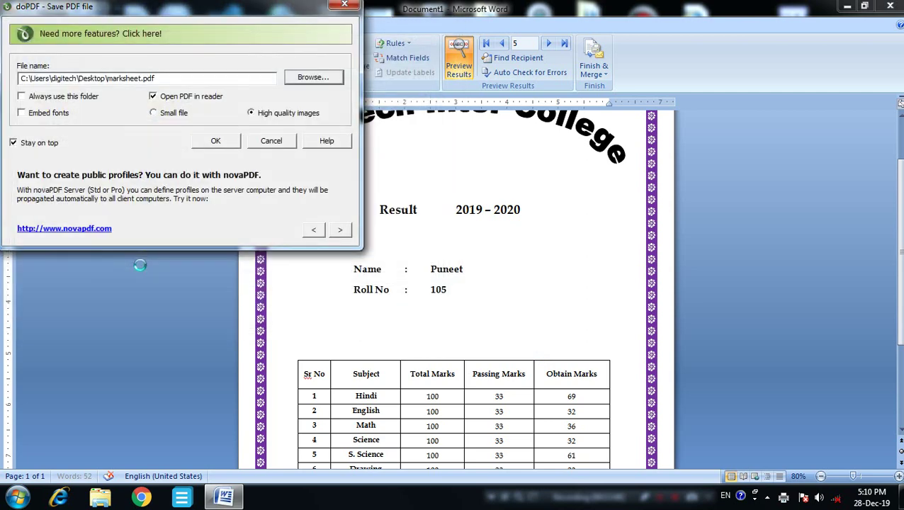
left_click(211, 141)
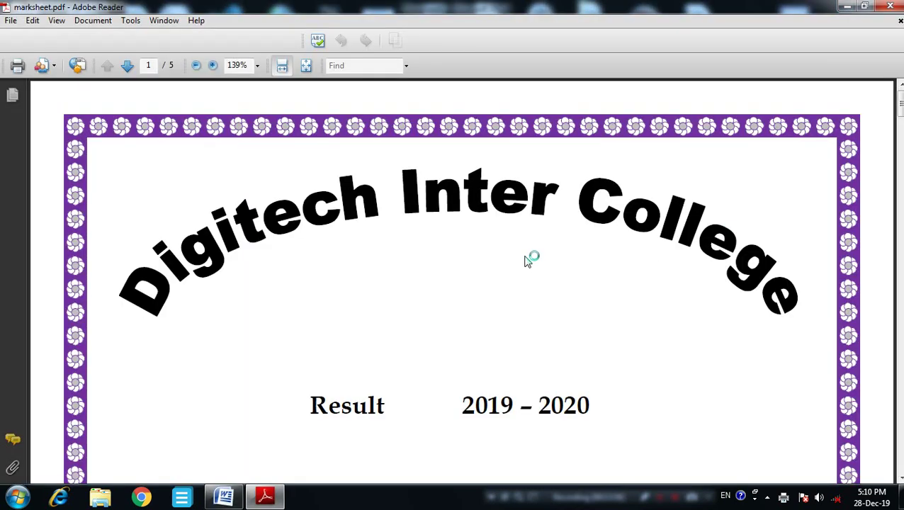
Fit the whole page of marksheet.pdf in the Adobe Reader window and look over it.
scroll(525, 262, "down", 3)
scroll(525, 262, "down", 4)
scroll(525, 262, "down", 4)
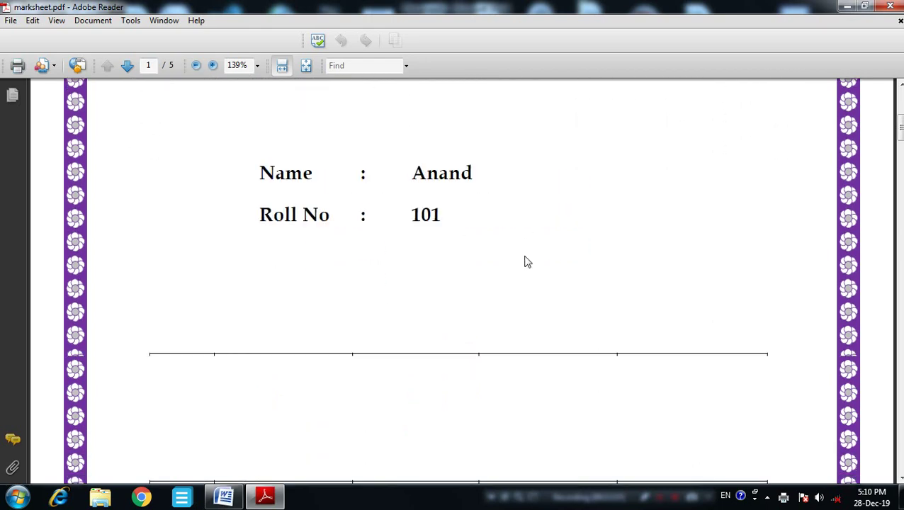
scroll(490, 217, "down", 2)
left_click(306, 66)
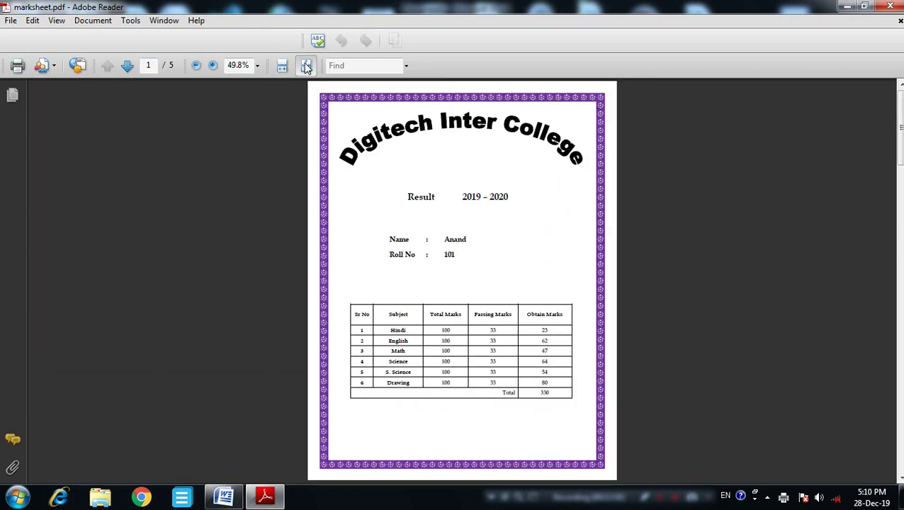
scroll(466, 282, "down", 2)
scroll(466, 282, "down", 1)
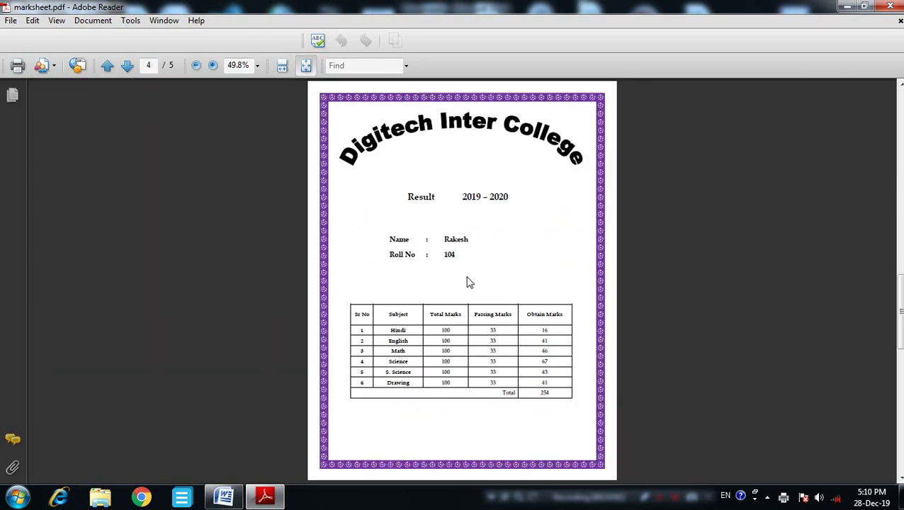
scroll(466, 282, "up", 2)
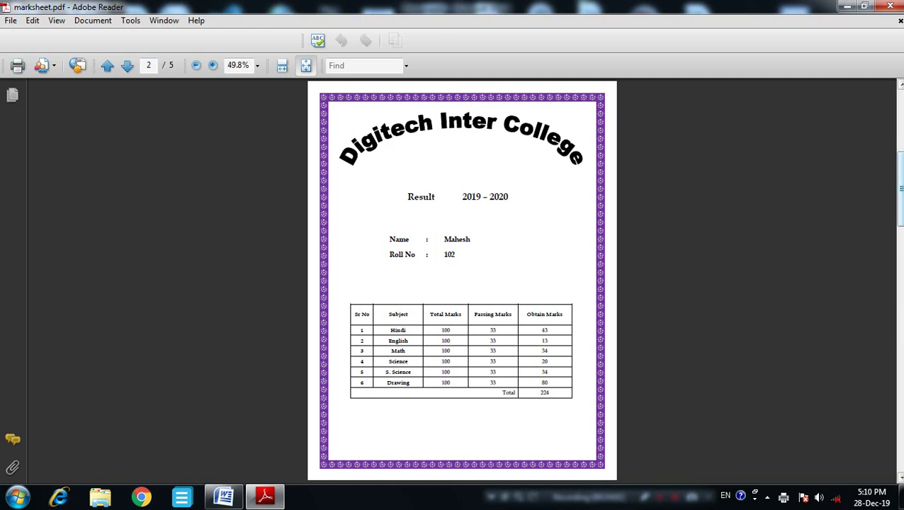
scroll(490, 191, "up", 1)
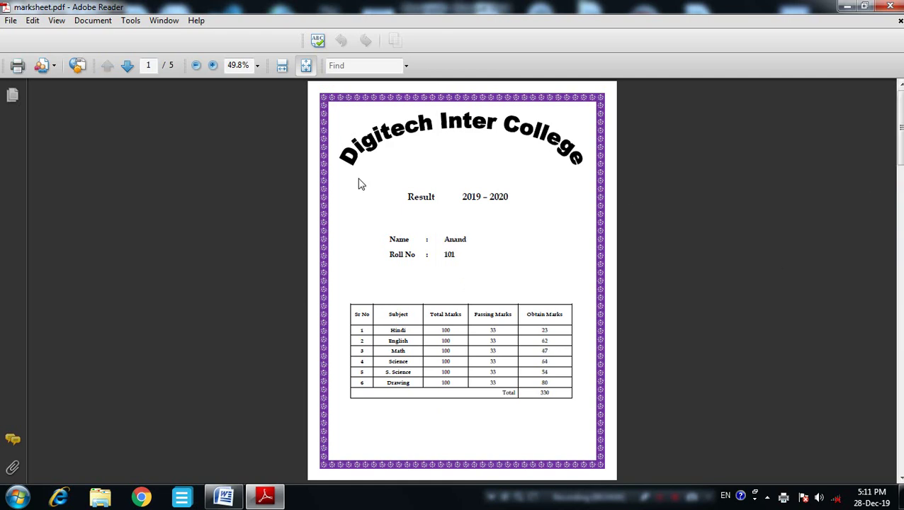
Zoom to 100% and review pages 1–5, ending on the fifth page's marks totalling 262.
left_click(211, 66)
left_click(211, 65)
left_click(211, 66)
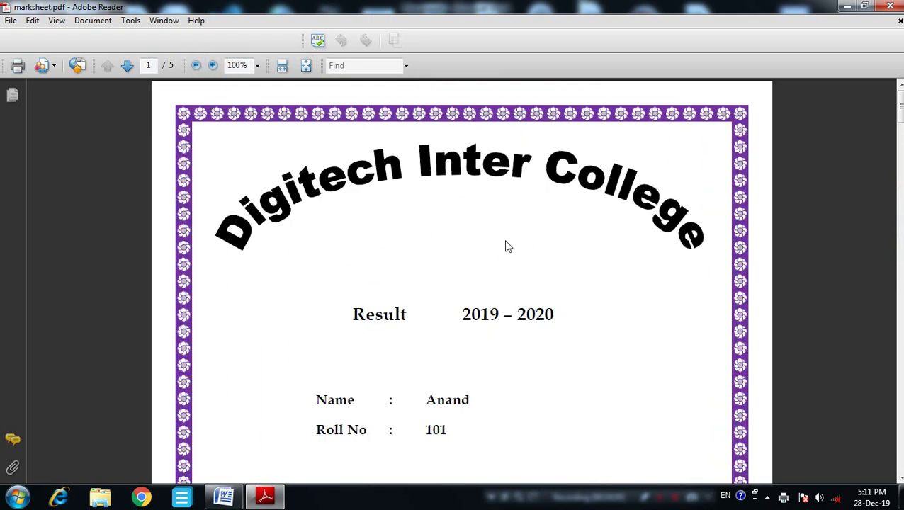
scroll(505, 244, "down", 2)
scroll(507, 246, "down", 2)
scroll(510, 247, "down", 2)
scroll(511, 247, "down", 1)
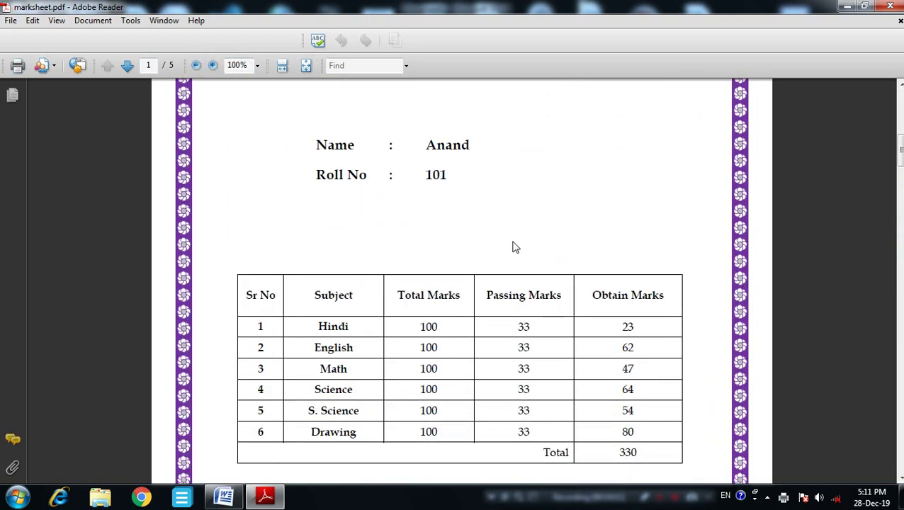
scroll(514, 246, "down", 1)
scroll(651, 368, "down", 2)
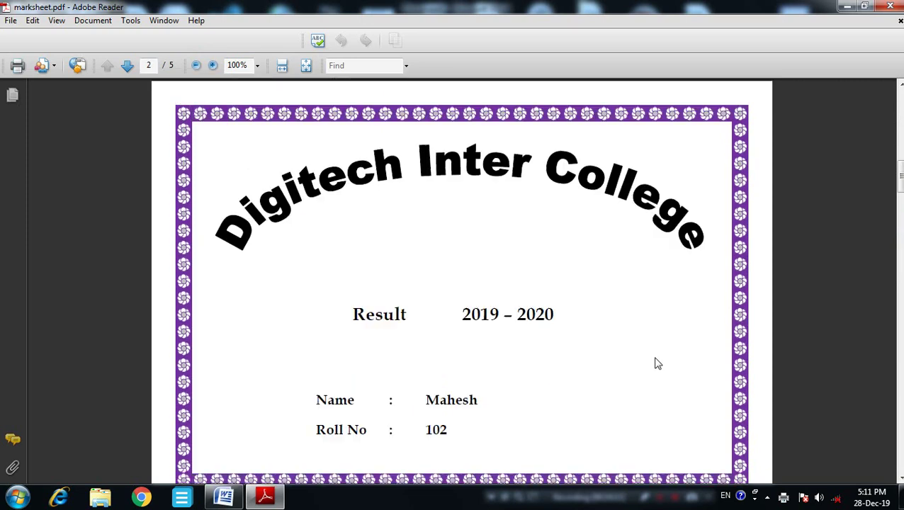
scroll(656, 363, "down", 1)
scroll(656, 363, "down", 1)
scroll(658, 351, "down", 1)
scroll(658, 348, "down", 2)
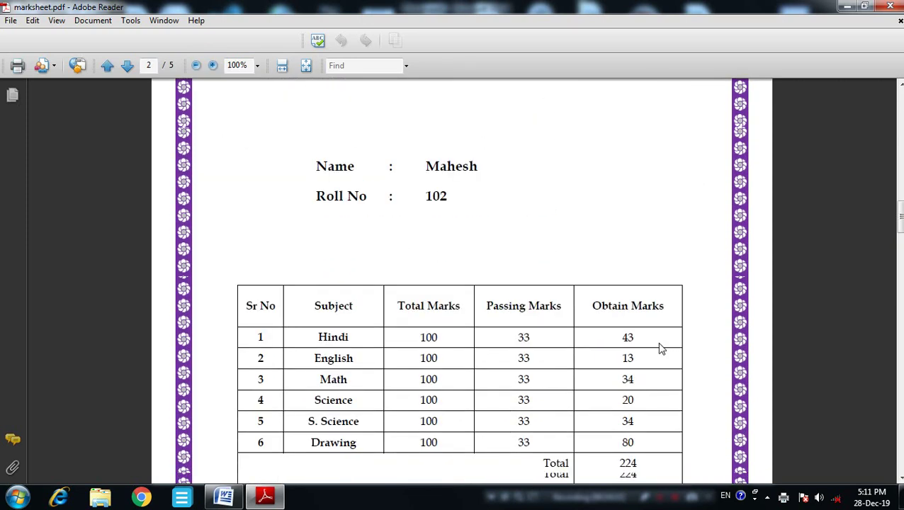
scroll(659, 348, "down", 1)
scroll(644, 369, "down", 1)
scroll(640, 340, "down", 1)
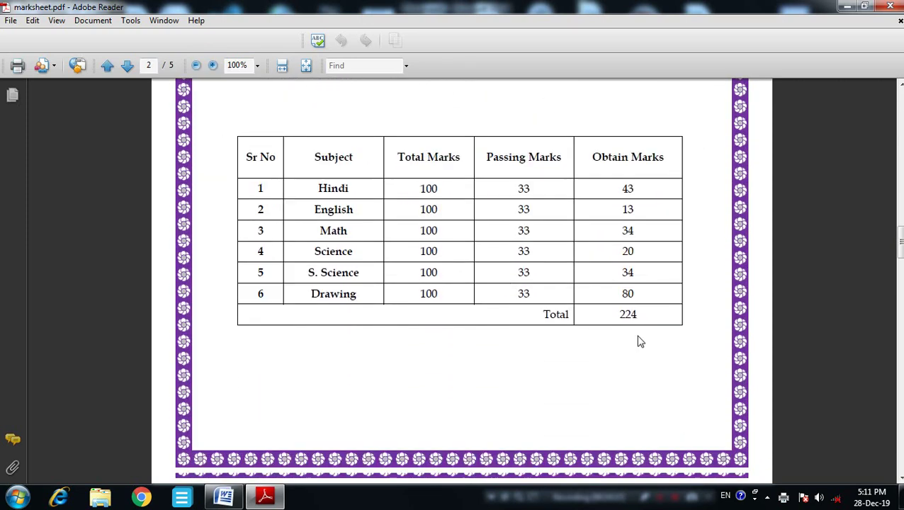
scroll(643, 321, "down", 3)
scroll(644, 324, "down", 1)
scroll(645, 324, "down", 1)
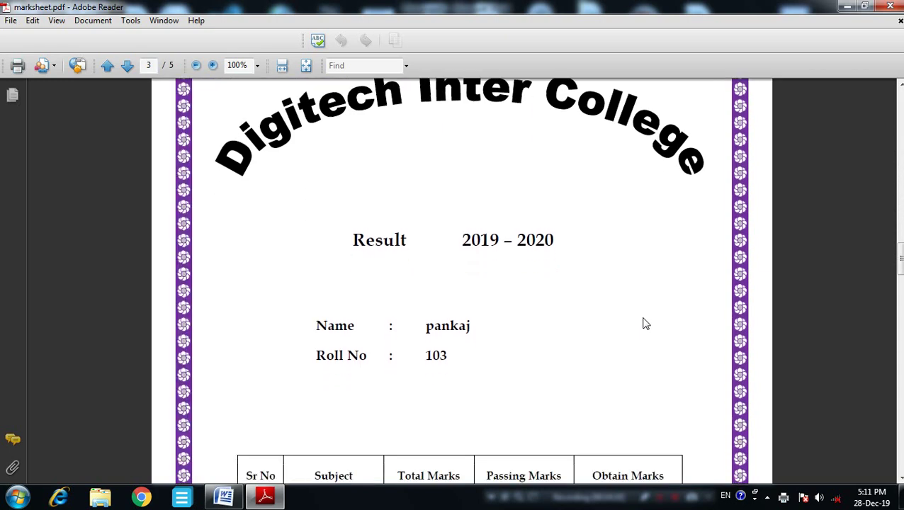
scroll(644, 324, "down", 1)
scroll(644, 324, "down", 1)
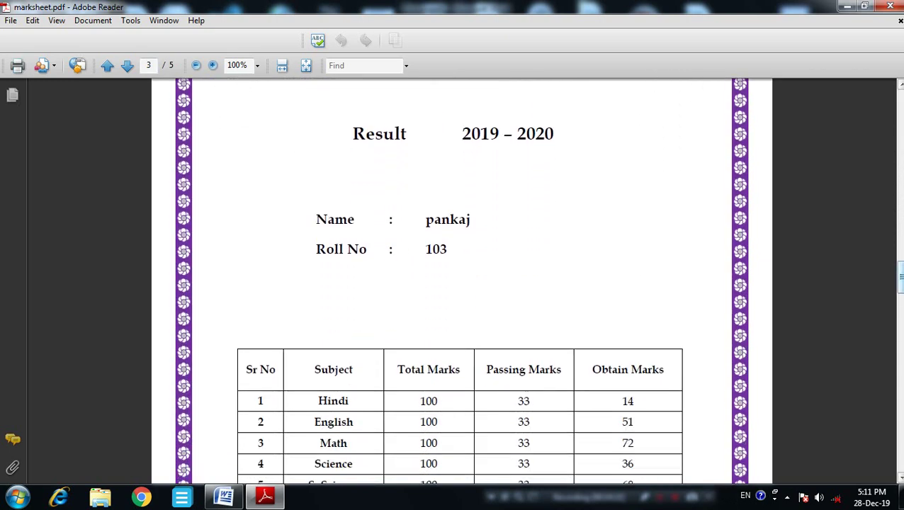
left_click_drag(895, 267, 894, 285)
scroll(697, 284, "down", 1)
scroll(698, 284, "down", 1)
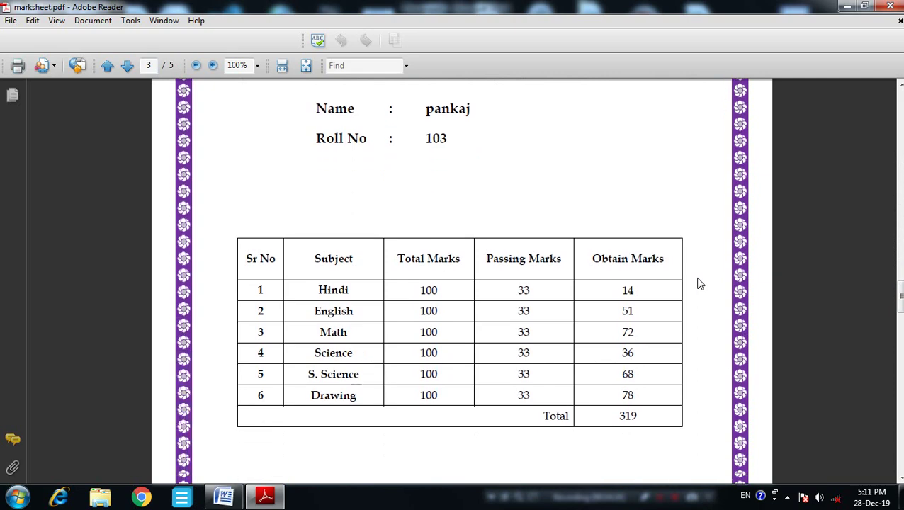
scroll(699, 283, "down", 1)
scroll(699, 283, "down", 1)
scroll(705, 283, "down", 1)
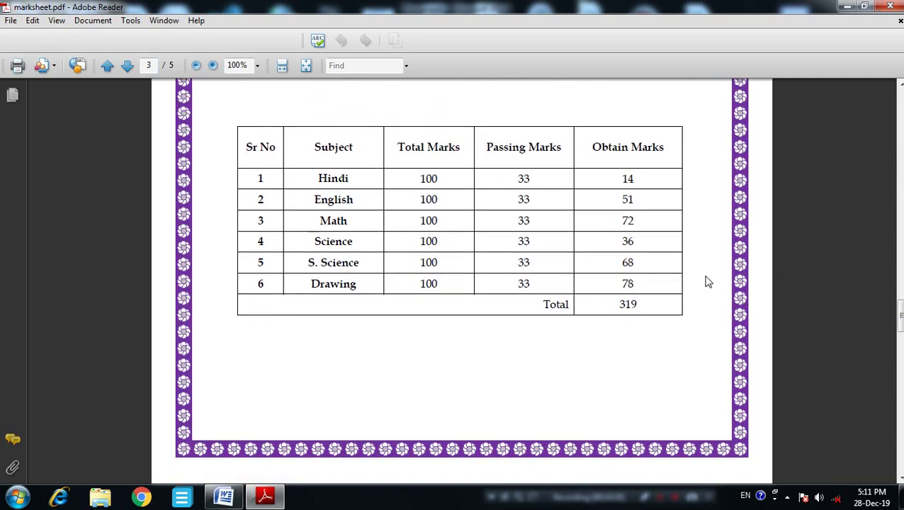
scroll(706, 283, "down", 1)
scroll(706, 281, "down", 1)
scroll(706, 282, "down", 1)
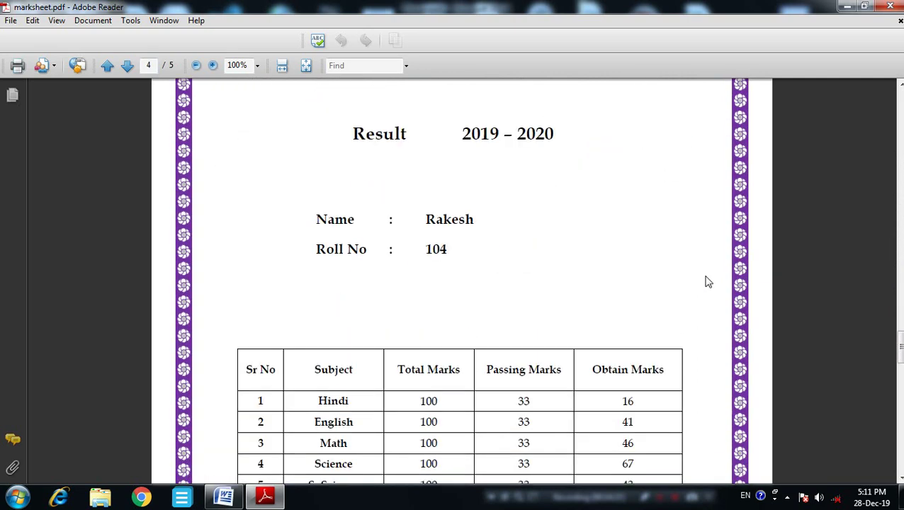
scroll(706, 282, "down", 1)
scroll(706, 282, "down", 1)
scroll(706, 282, "down", 1)
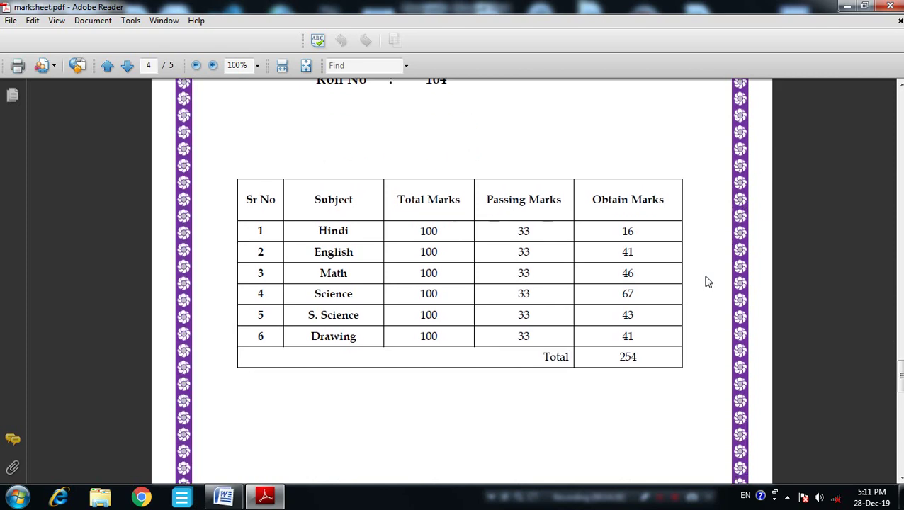
scroll(706, 282, "down", 3)
scroll(706, 282, "down", 1)
scroll(706, 282, "down", 1)
scroll(706, 282, "down", 1)
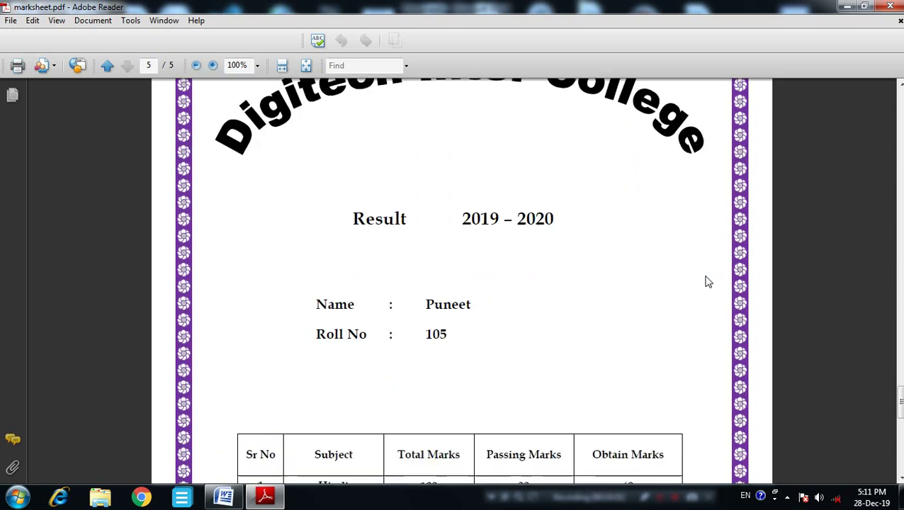
scroll(706, 282, "down", 1)
scroll(706, 281, "down", 1)
scroll(706, 282, "down", 1)
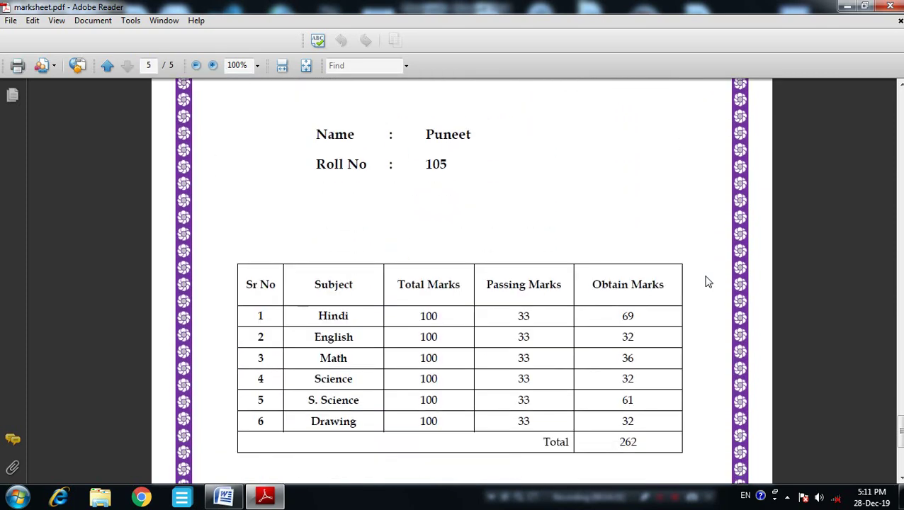
scroll(706, 282, "down", 1)
scroll(705, 282, "down", 1)
scroll(776, 281, "down", 1)
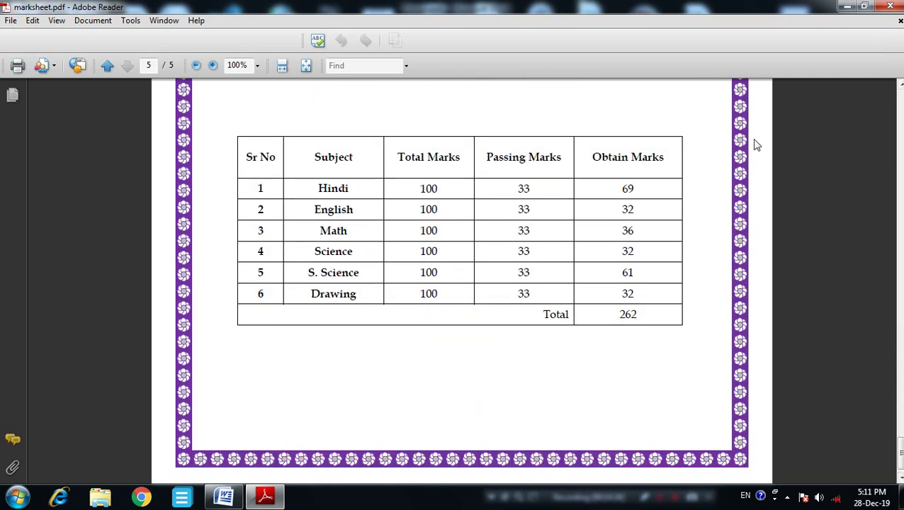
scroll(667, 177, "down", 1)
scroll(667, 177, "up", 2)
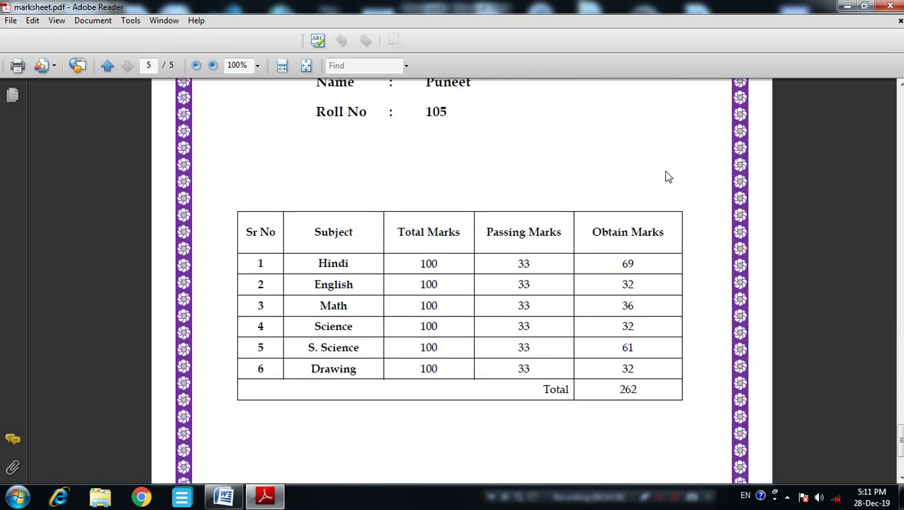
scroll(667, 177, "up", 1)
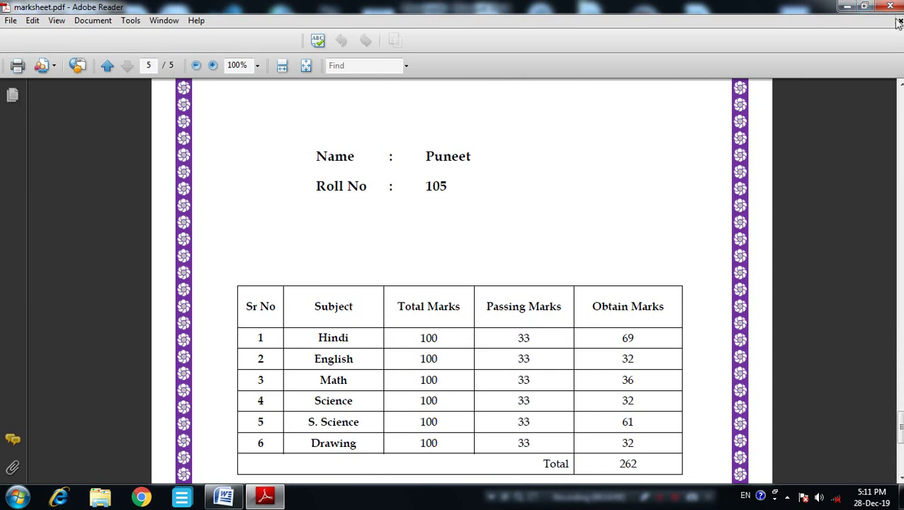
Close Adobe Reader and Word, saving the document as Result 2019.docx, then bring up Bandicam.
left_click(892, 6)
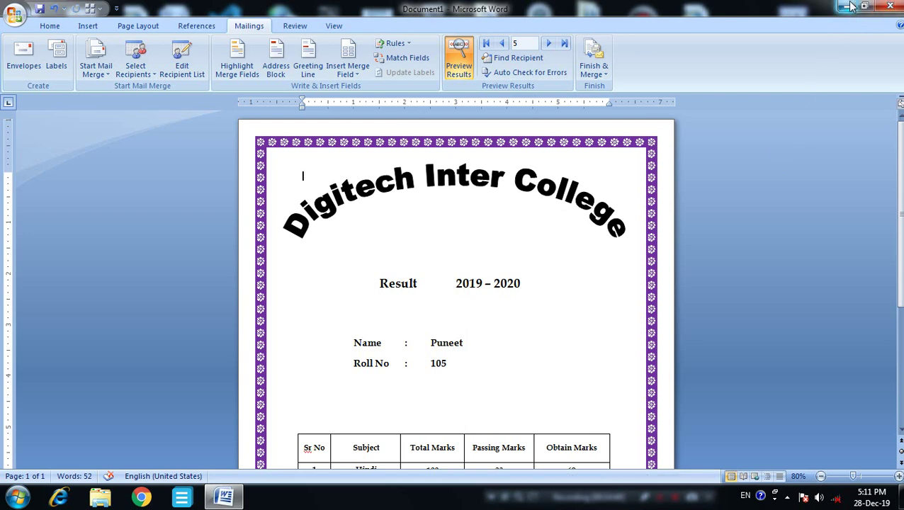
left_click(889, 5)
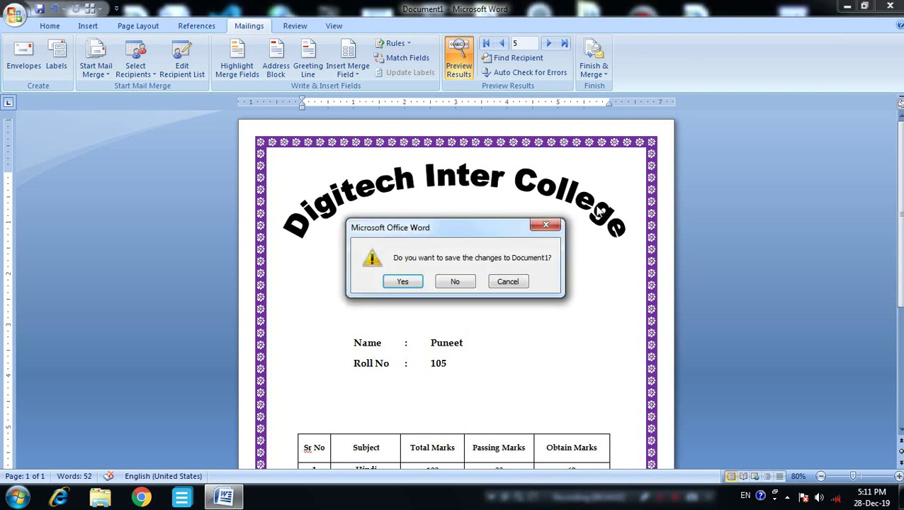
left_click(409, 282)
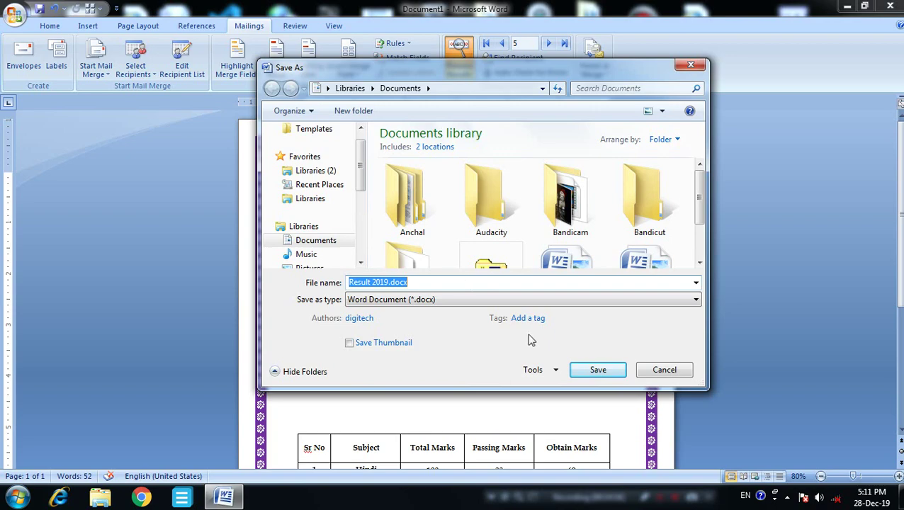
left_click(598, 370)
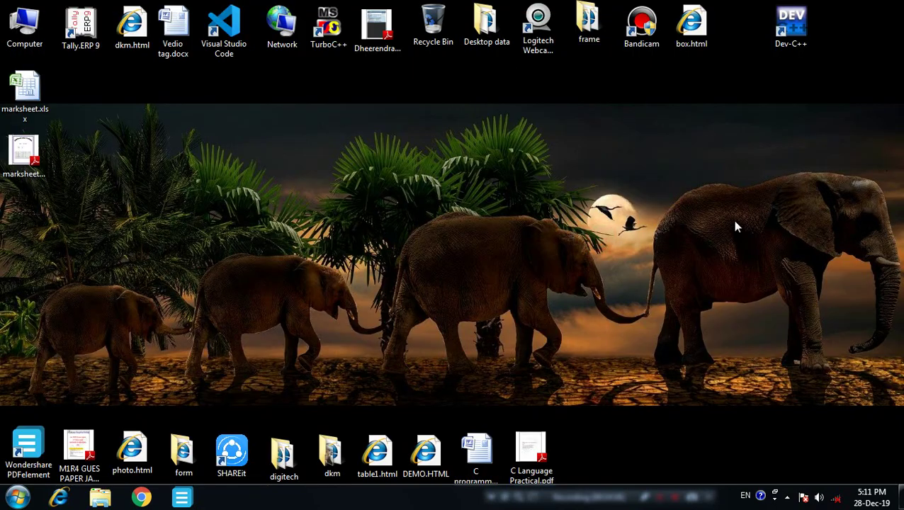
left_click(786, 497)
left_click(764, 408)
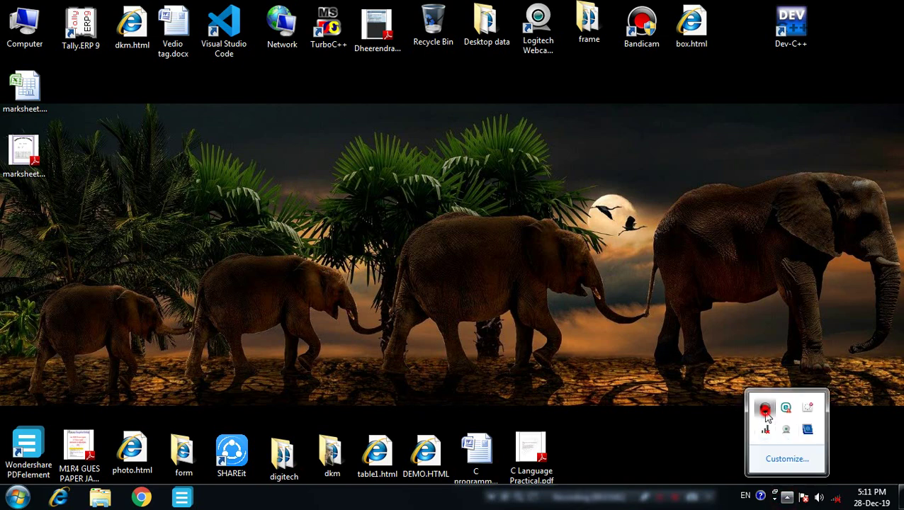